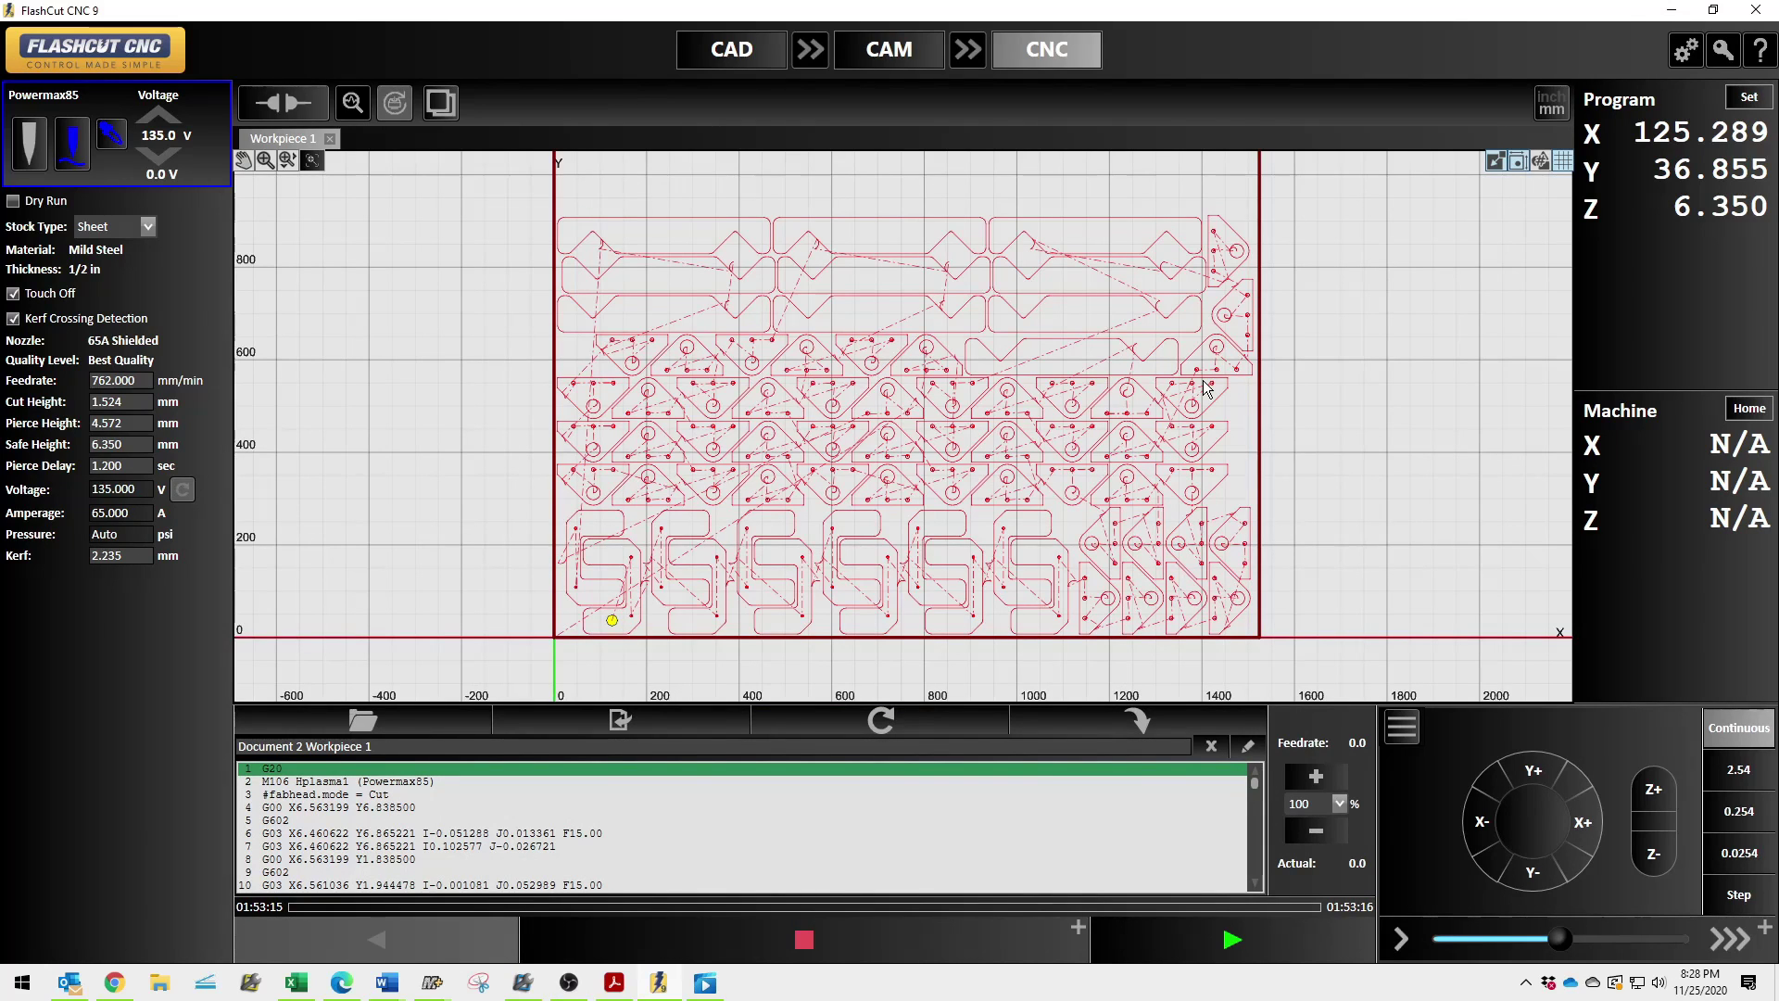
Jog the torch down to the sheet's bottom edge and right along it.
{"action": "scroll", "coordinate": [469, 504], "scroll_direction": "down", "scroll_amount": 4}
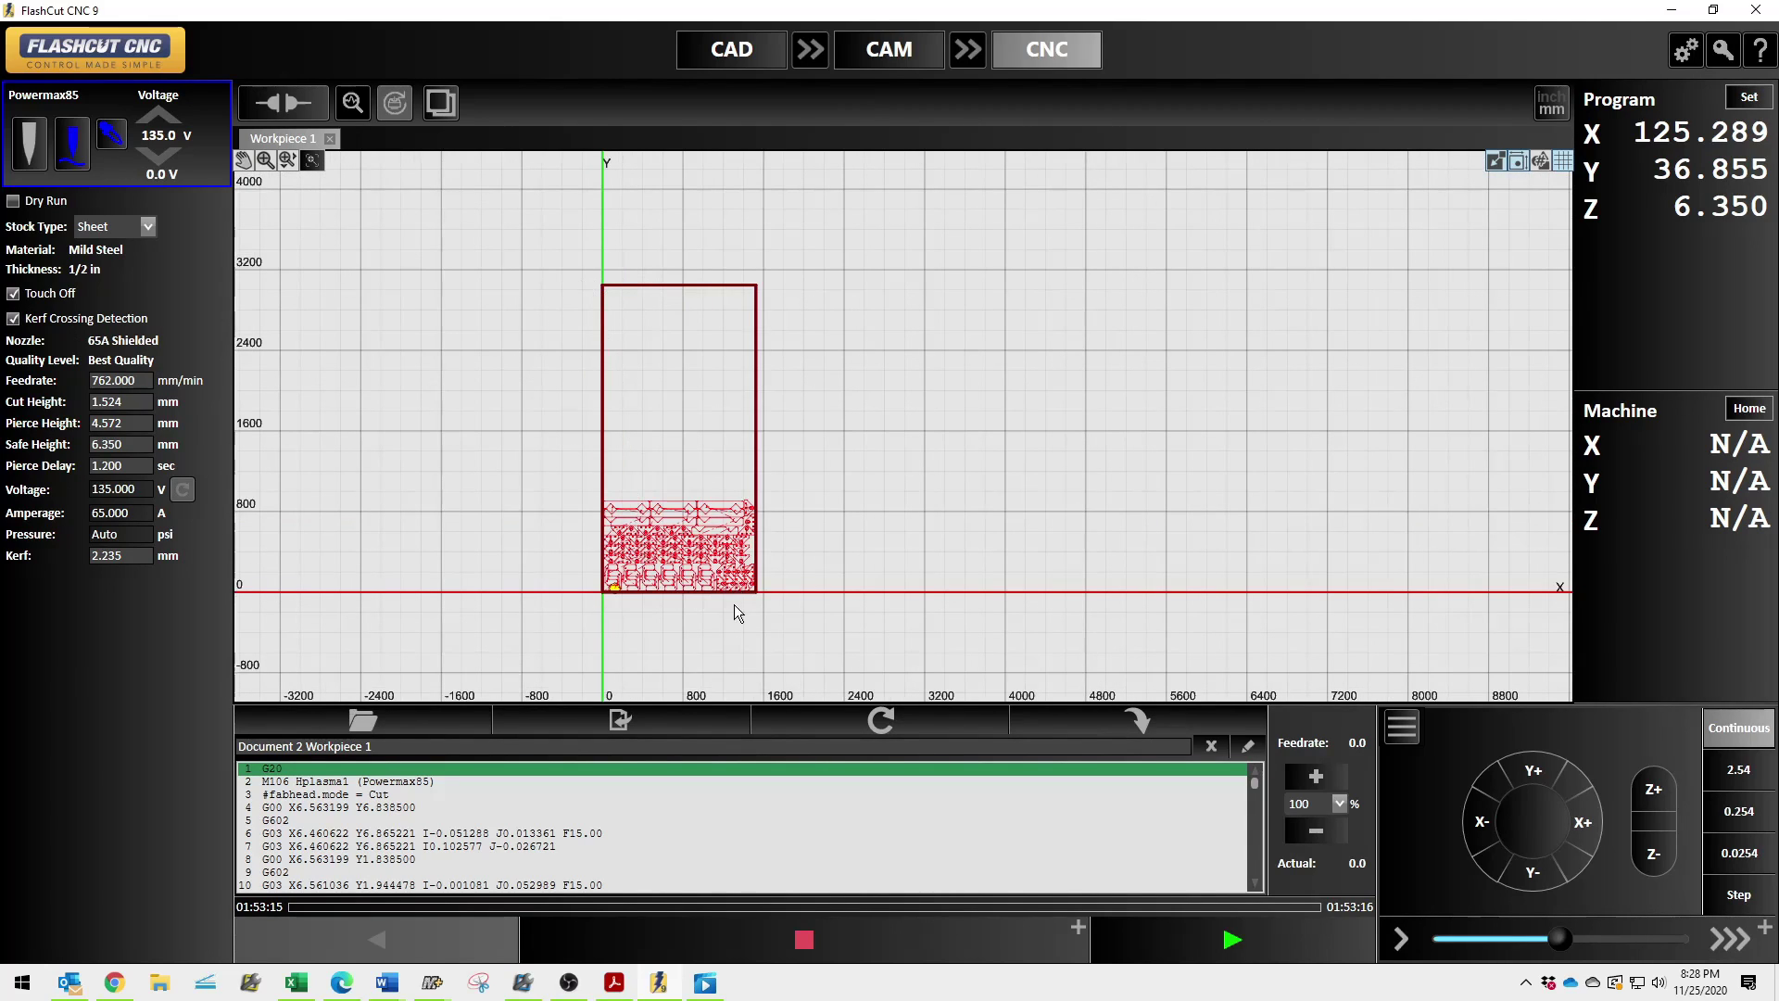
{"action": "scroll", "coordinate": [734, 604], "scroll_direction": "up", "scroll_amount": 2}
{"action": "scroll", "coordinate": [660, 547], "scroll_direction": "up", "scroll_amount": 2}
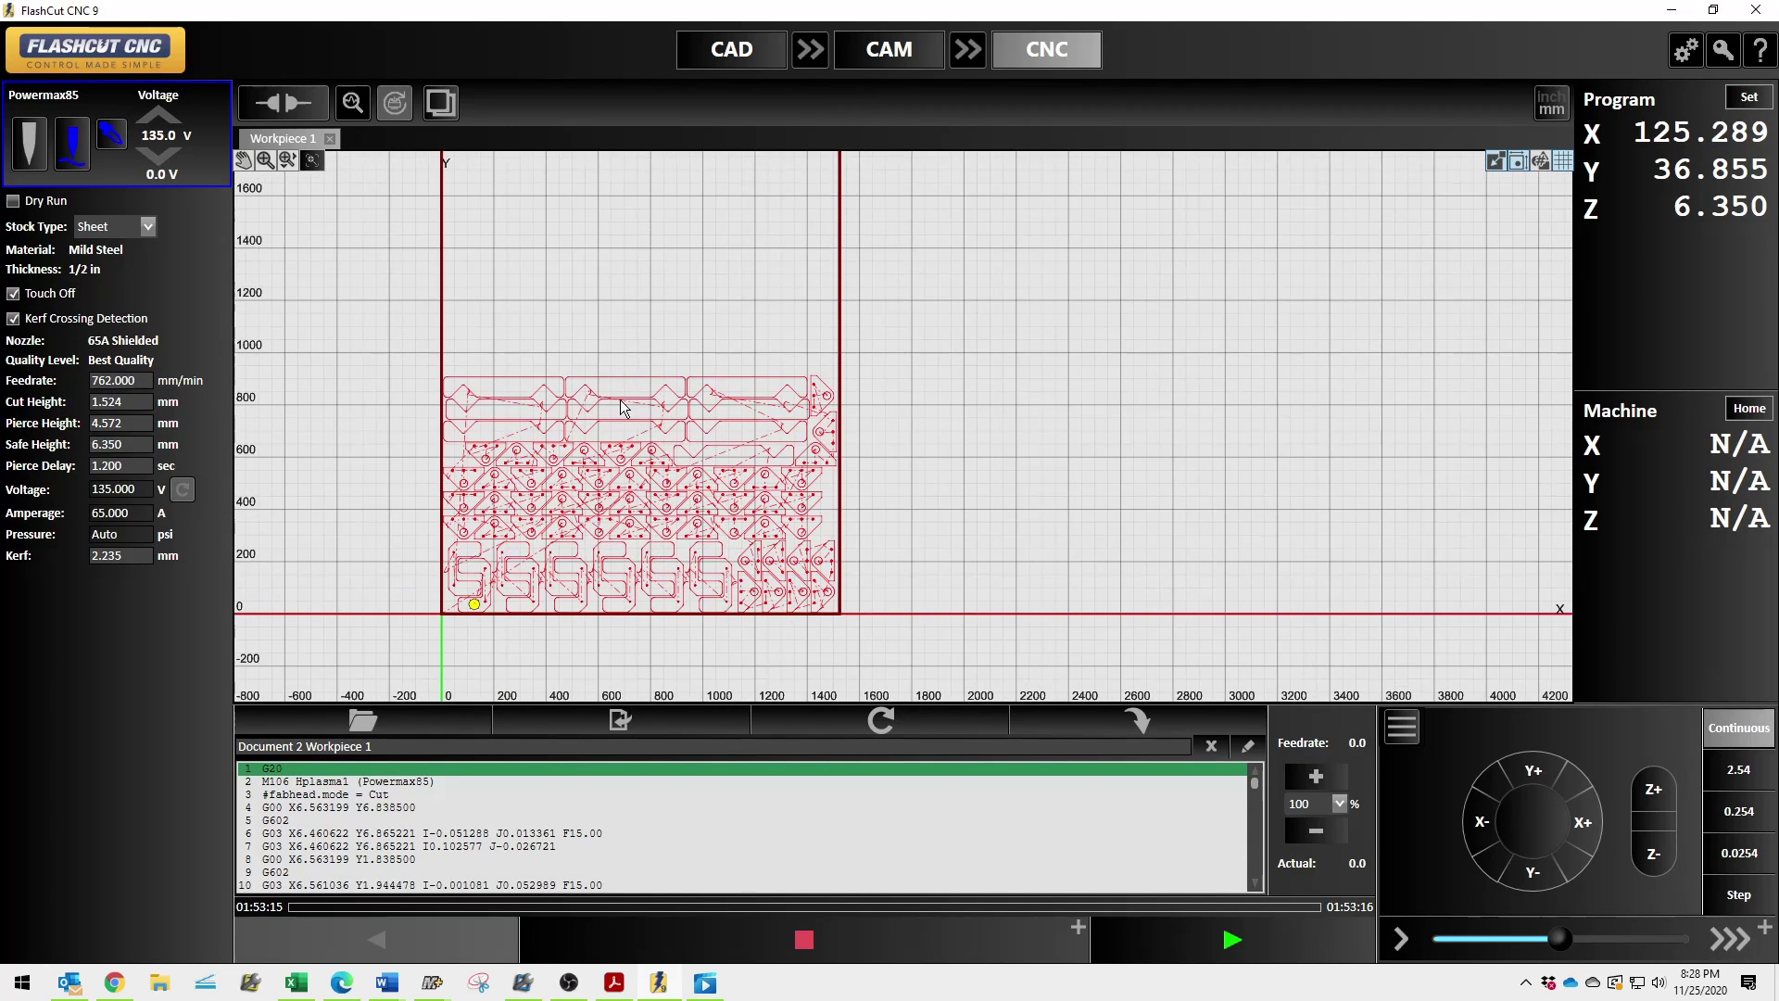
{"action": "scroll", "coordinate": [574, 579], "scroll_direction": "down", "scroll_amount": 3}
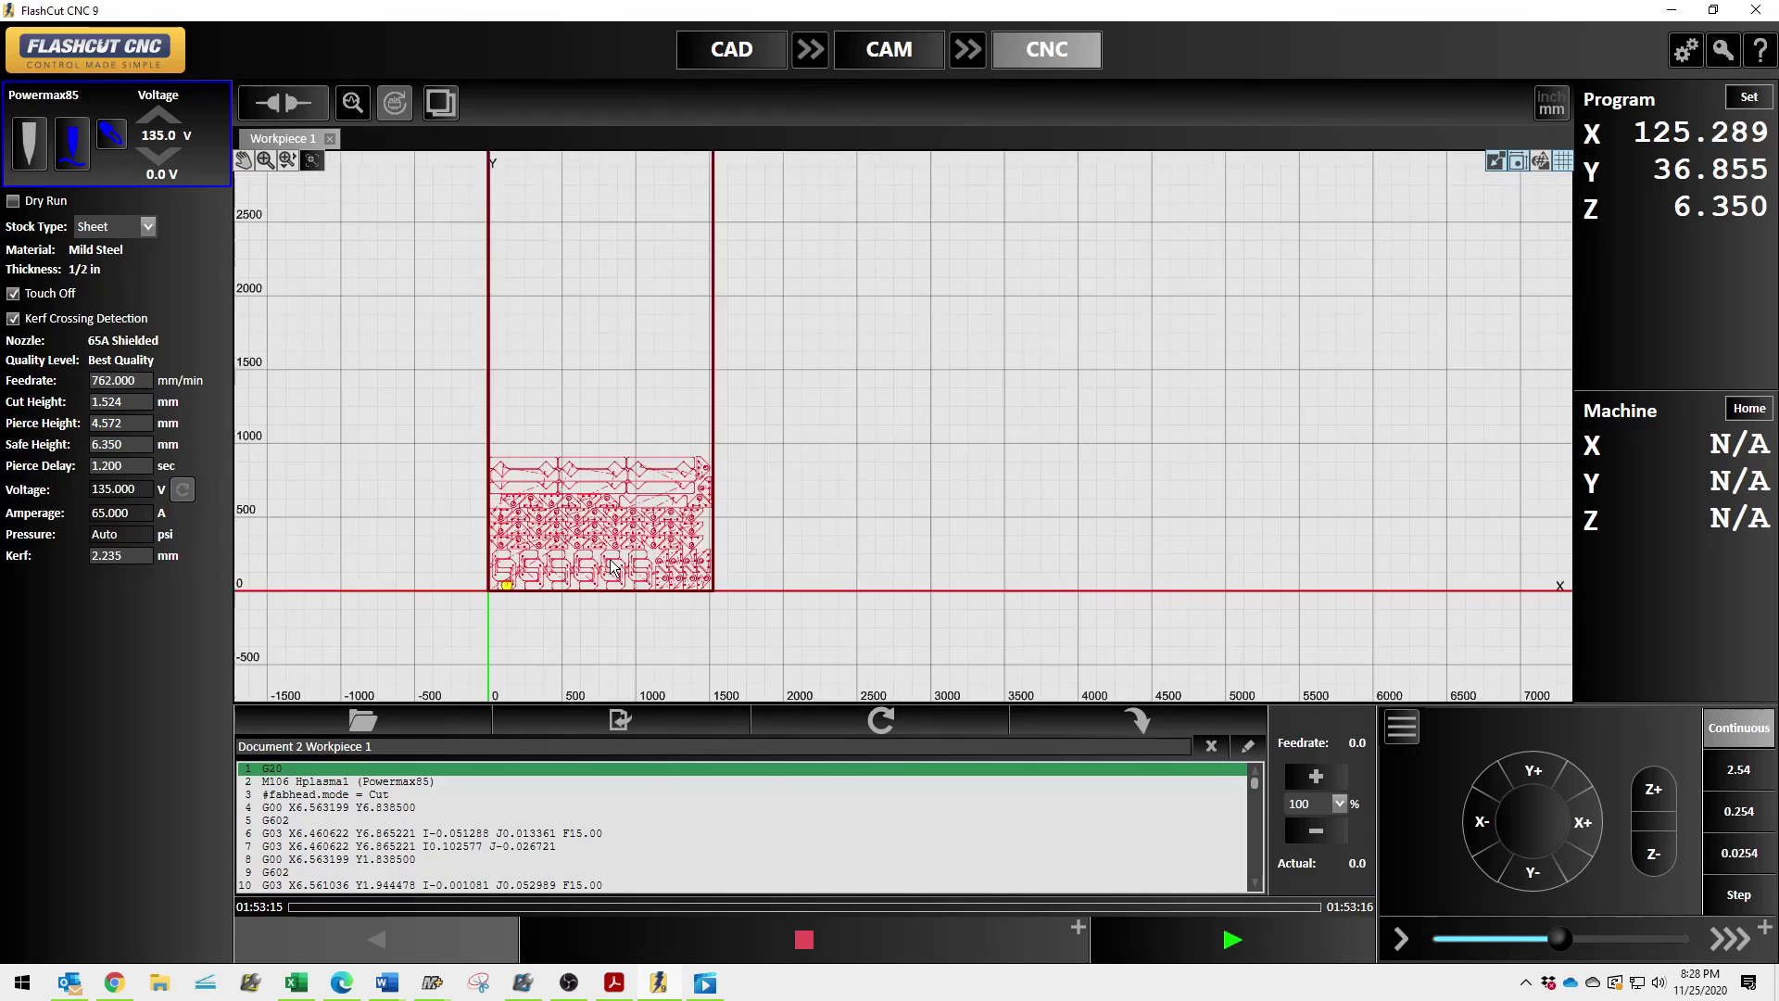
{"action": "scroll", "coordinate": [559, 595], "scroll_direction": "up", "scroll_amount": 4}
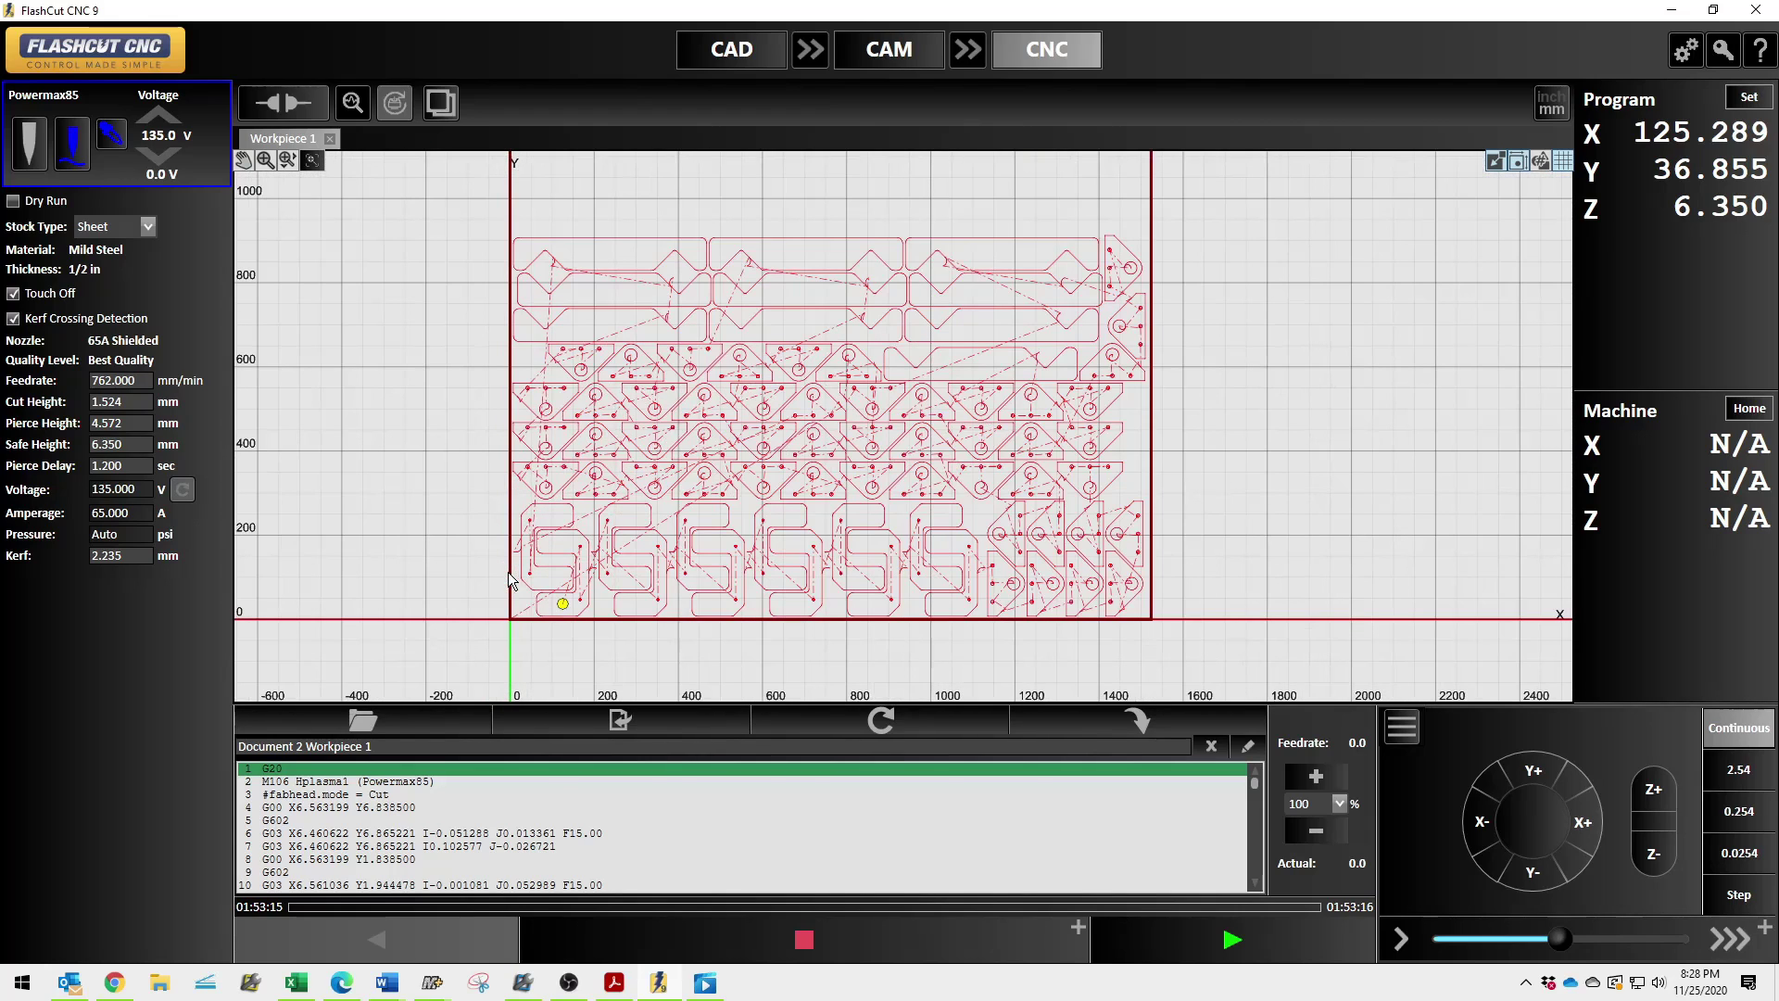
{"action": "key", "text": "Down"}
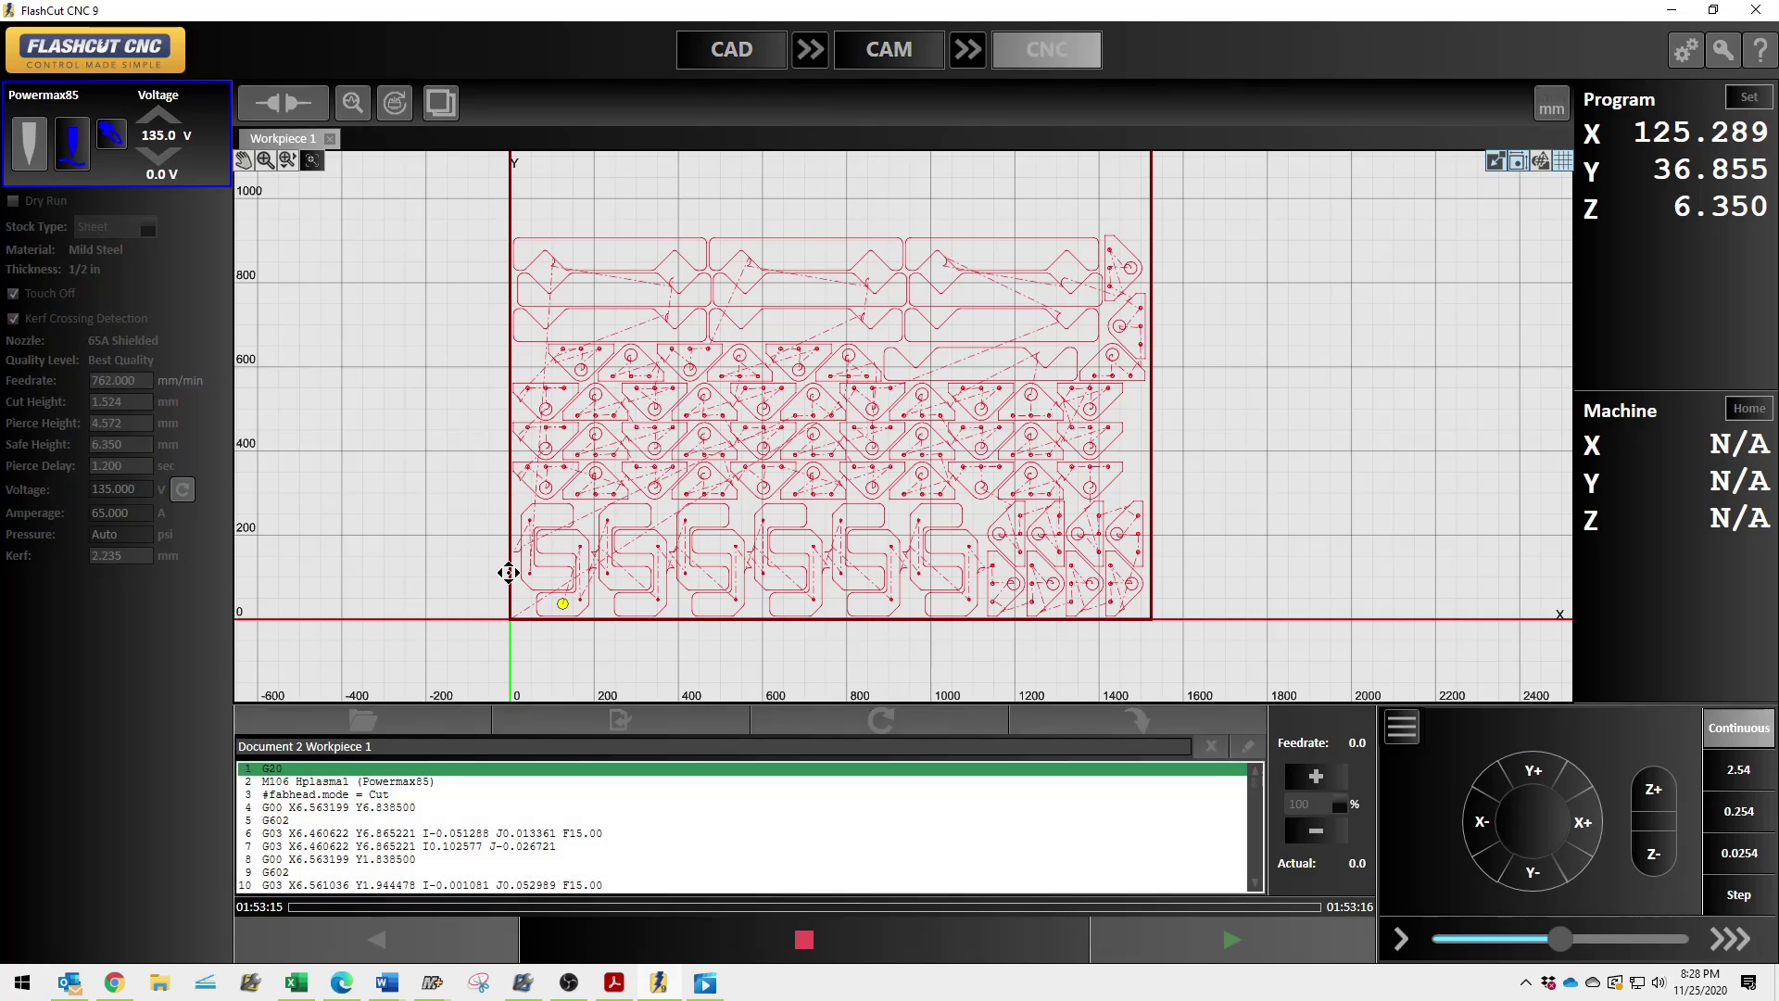
{"action": "key", "text": "Right"}
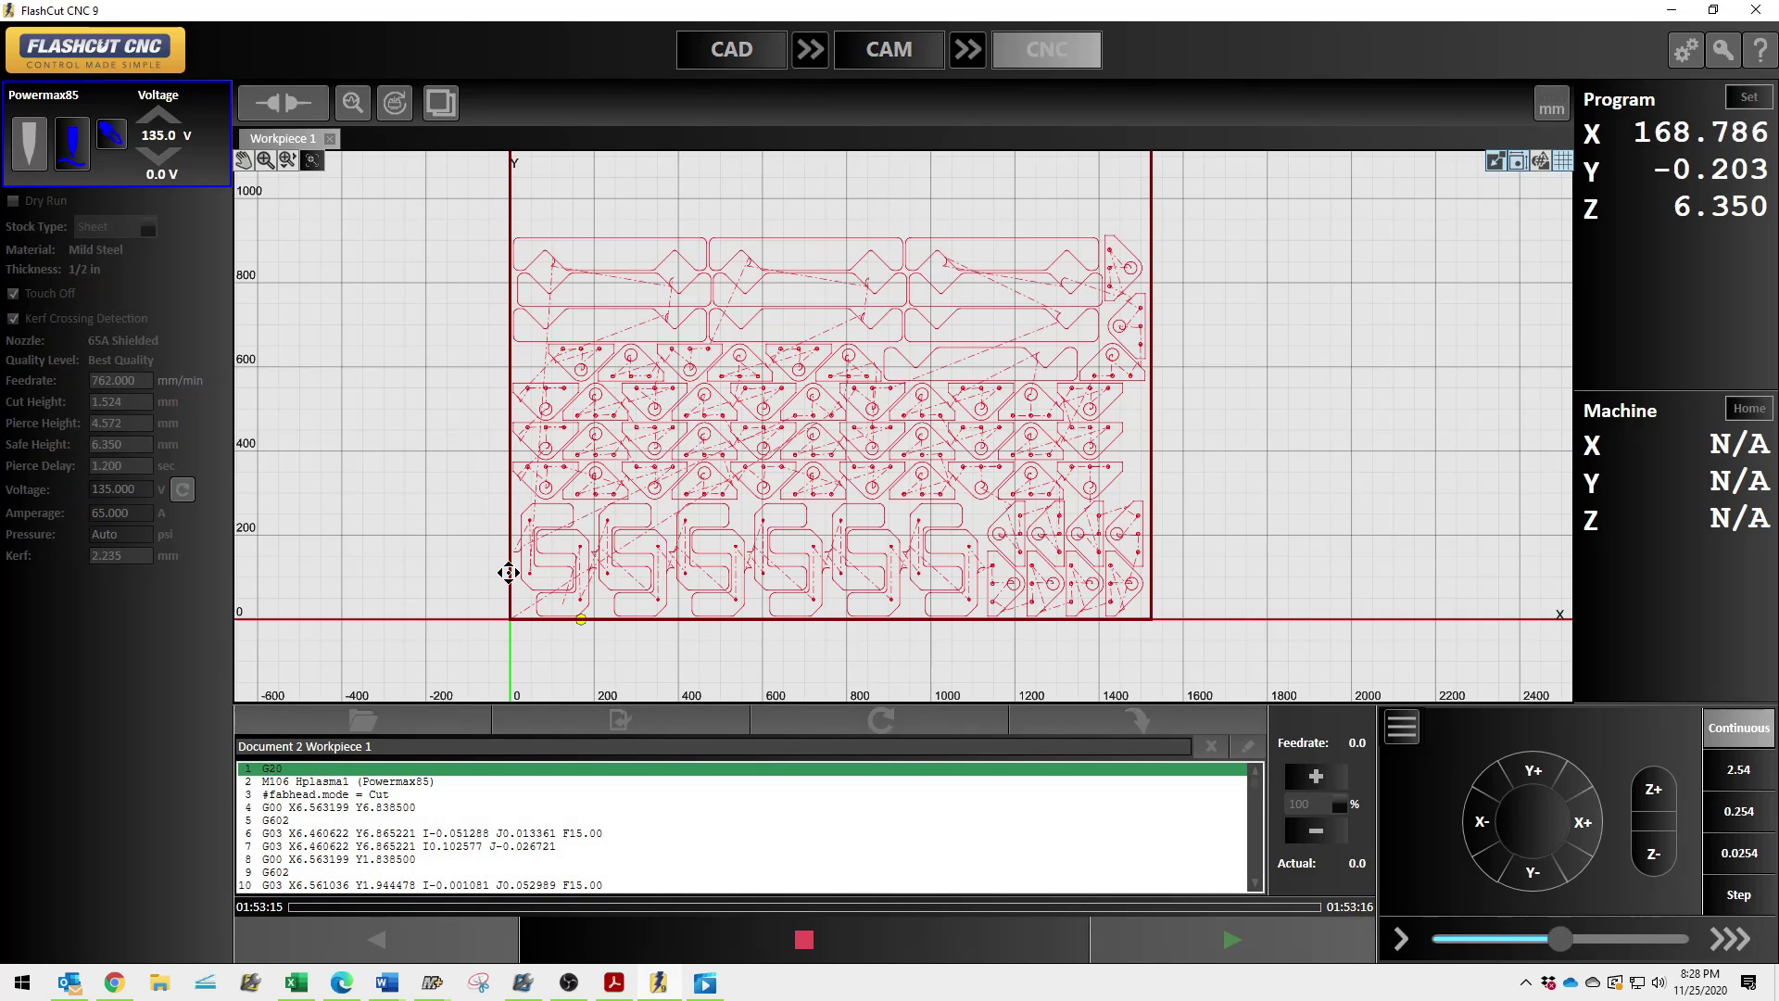
{"action": "key", "text": "Right"}
{"action": "key", "text": "Right"}
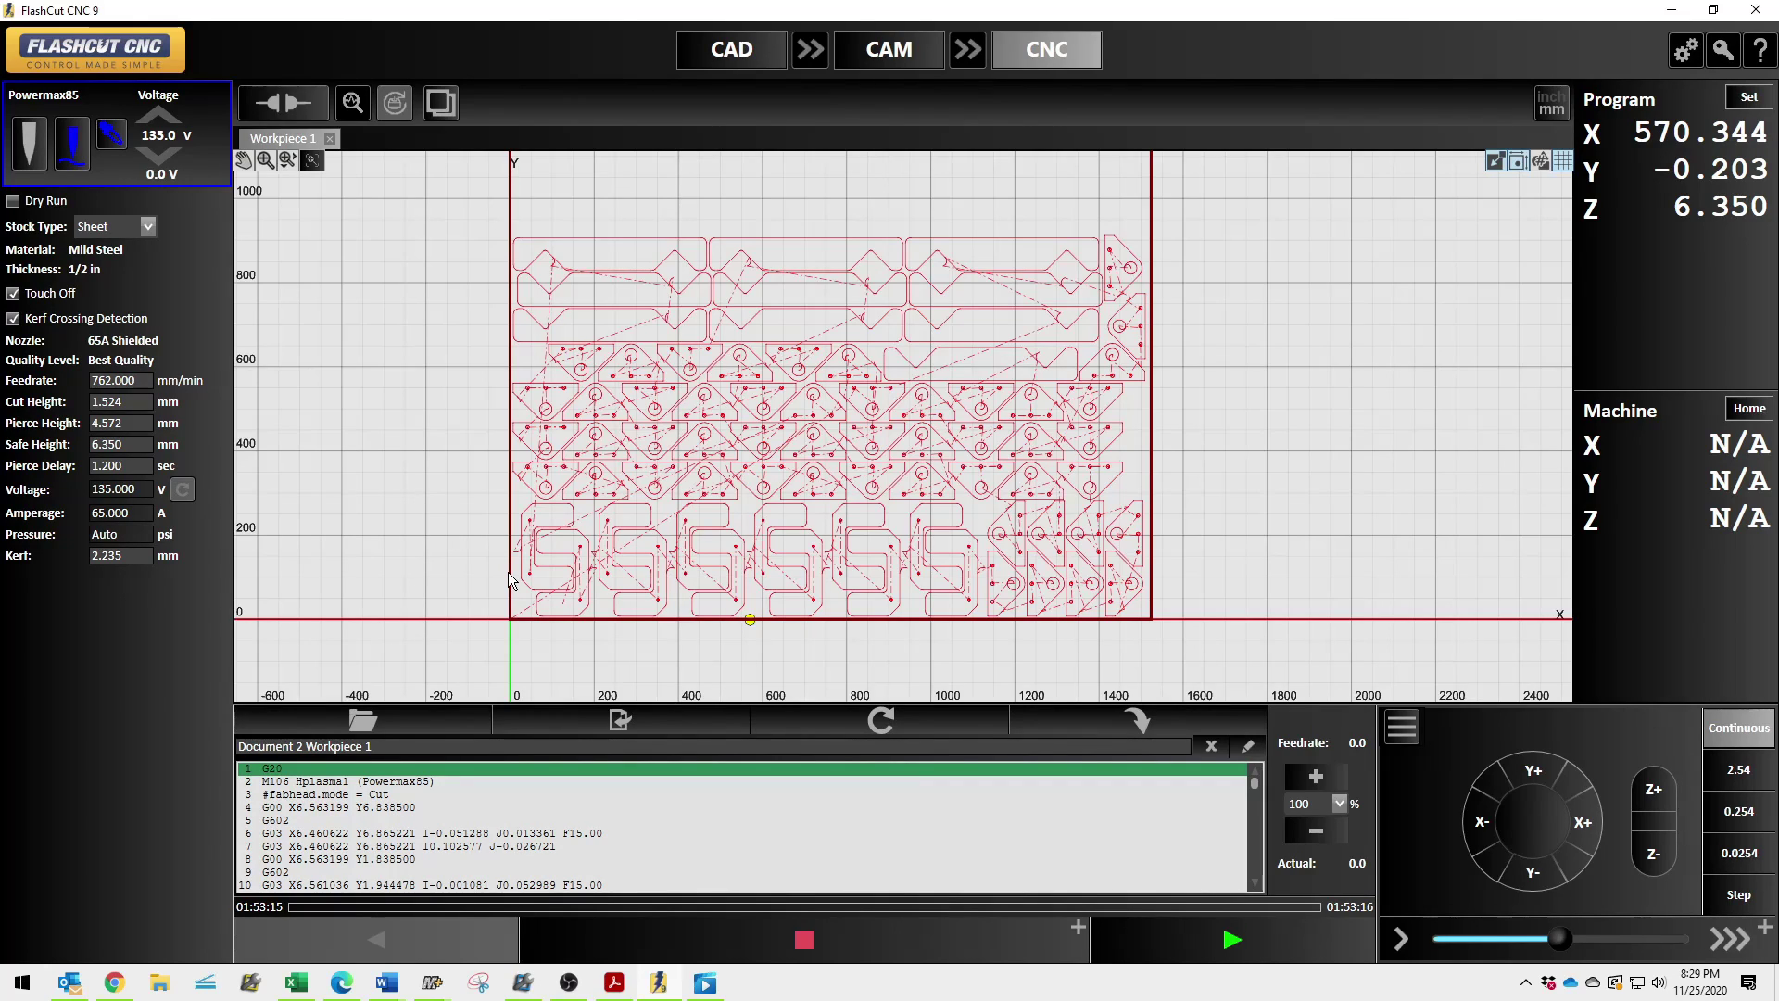
Jog the torch back left and nudge it onto the sheet's lower-left corner origin.
{"action": "key", "text": "Left"}
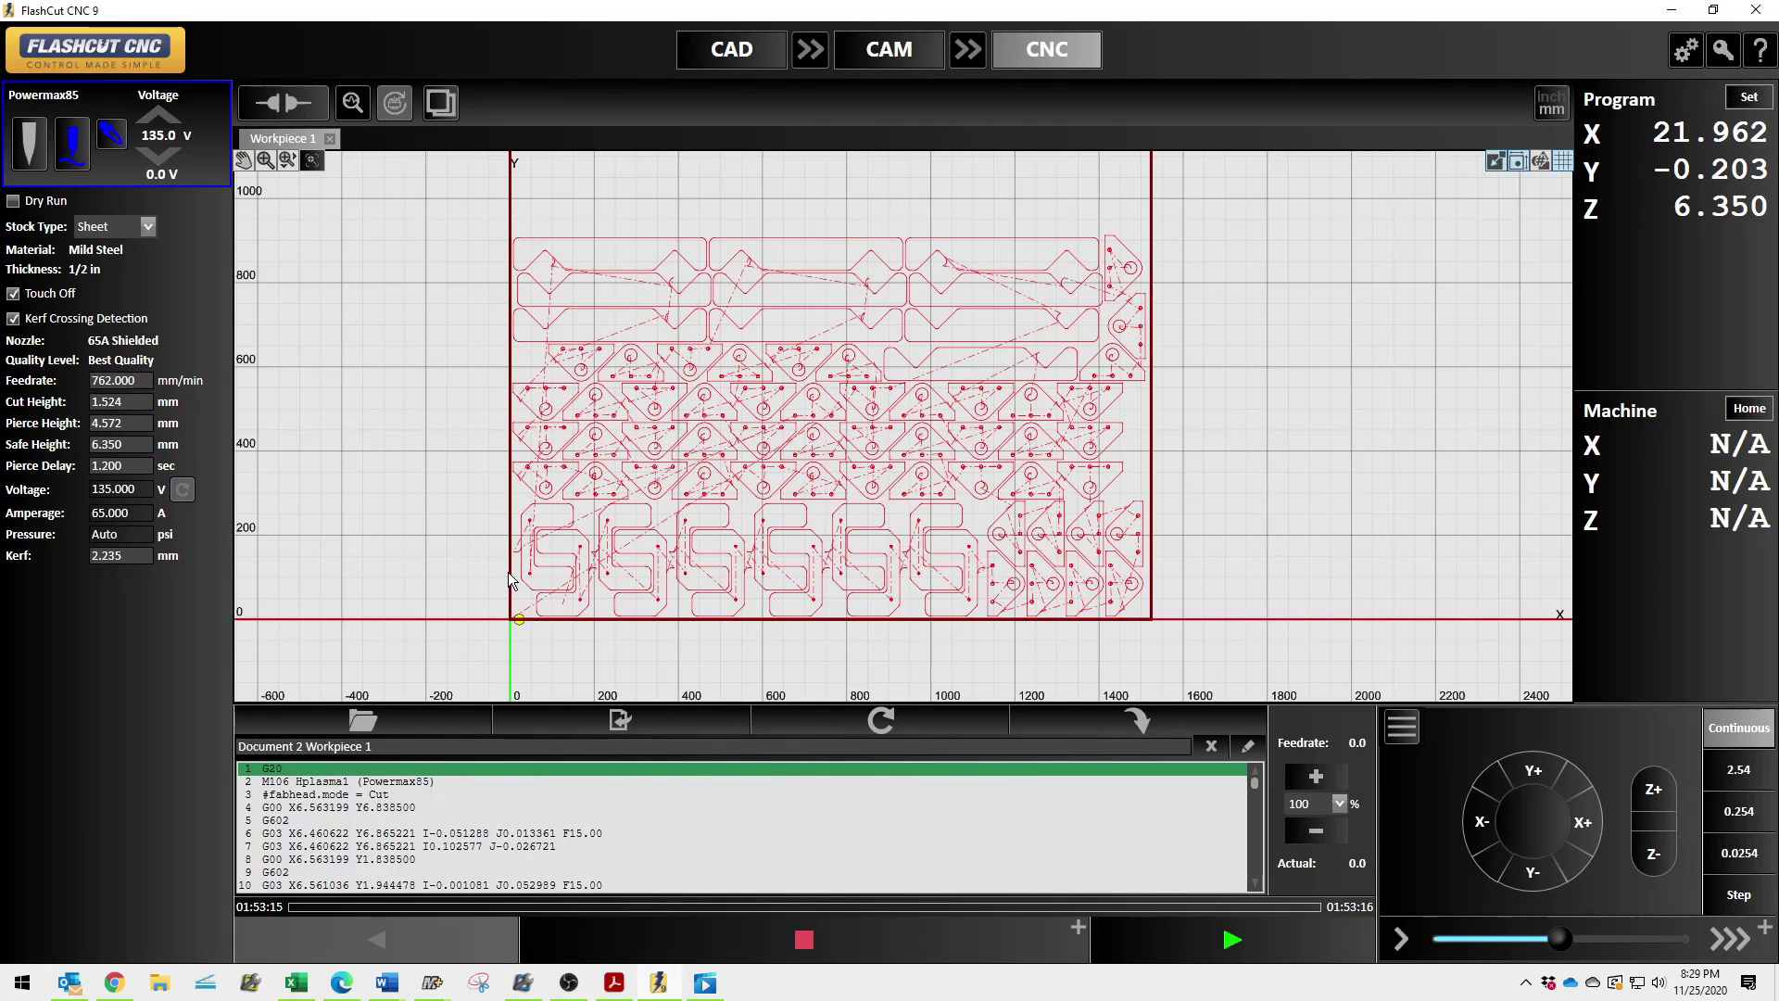
{"action": "key", "text": "Left"}
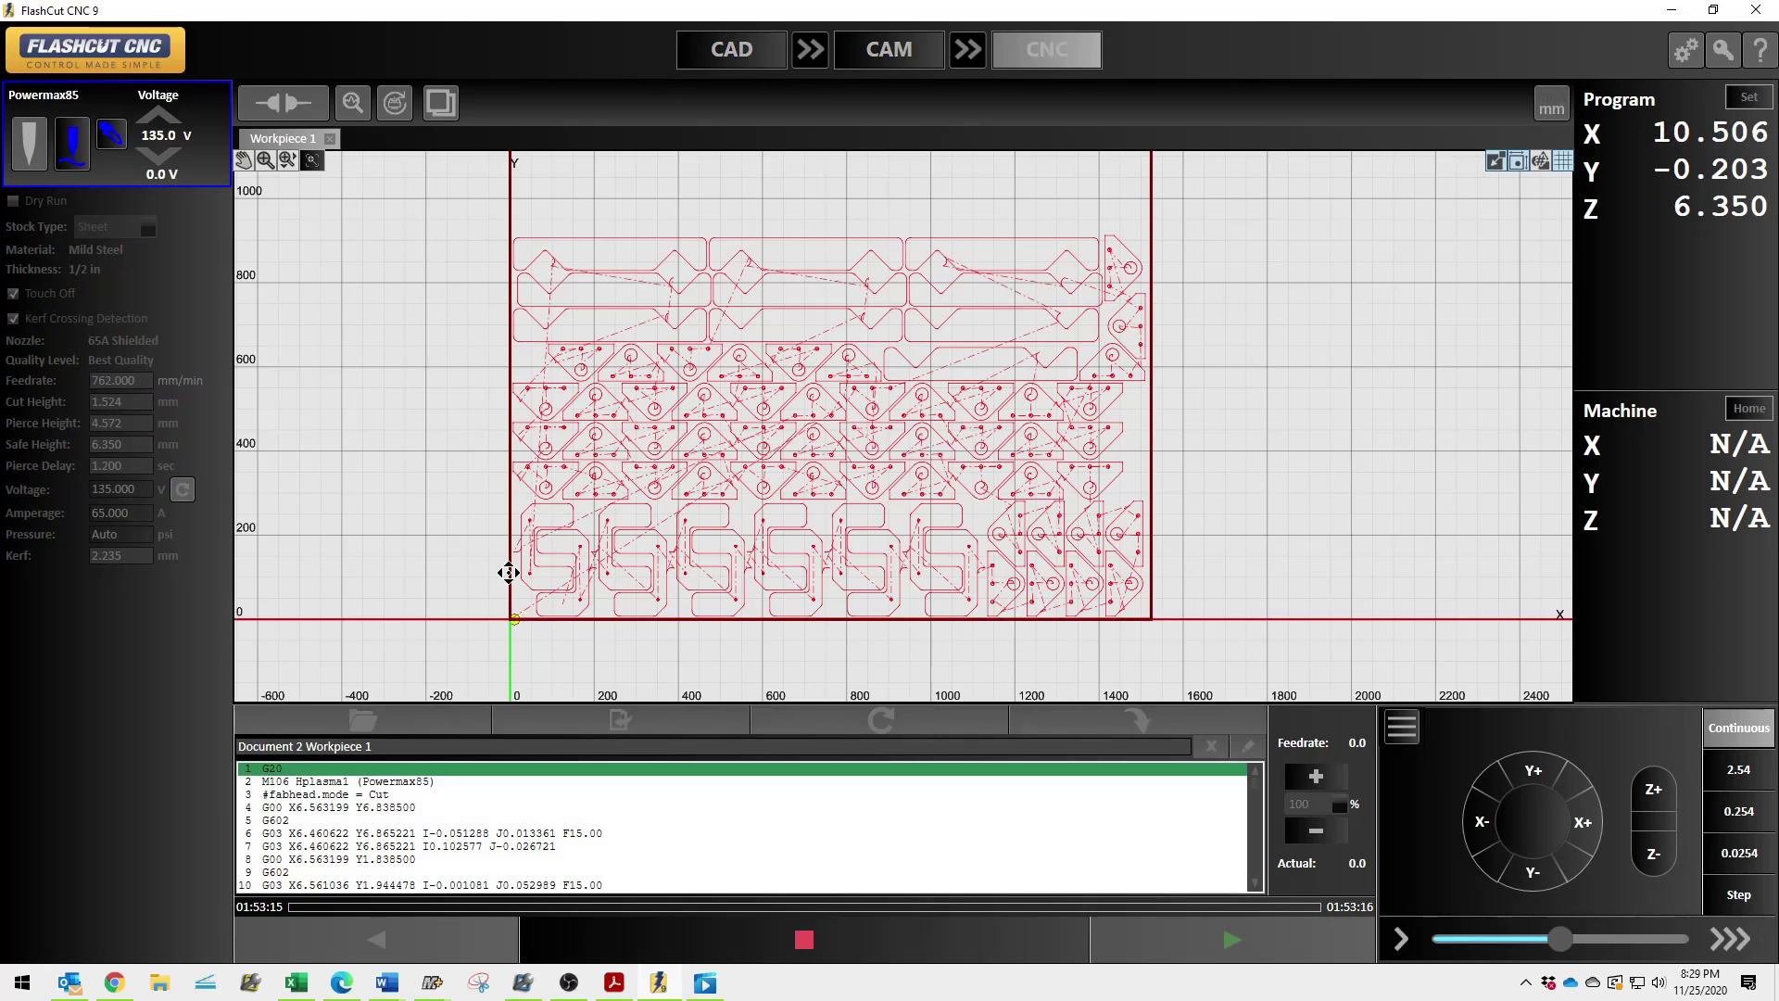
{"action": "key", "text": "Right"}
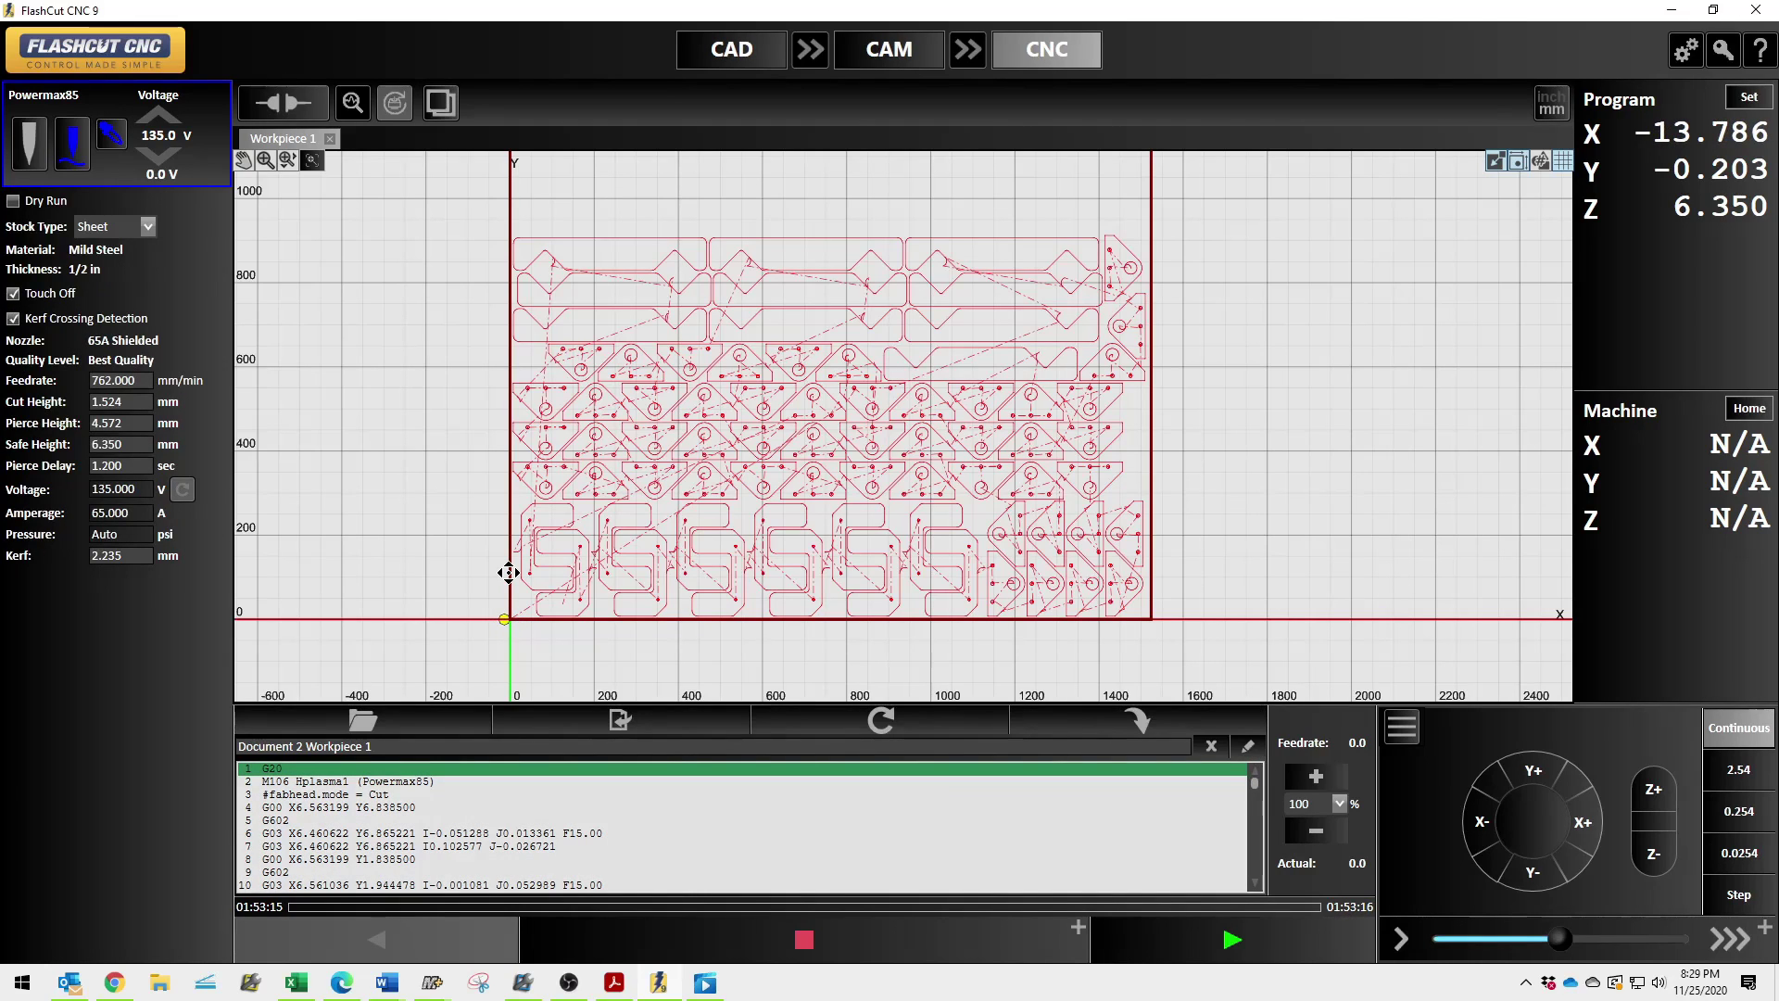
{"action": "key", "text": "Right"}
{"action": "key", "text": "Right"}
{"action": "key", "text": "Right"}
{"action": "key", "text": "Left"}
Zero program X and Y at the torch so it reads X 0.000, Y 0.000.
{"action": "left_click", "coordinate": [1763, 98]}
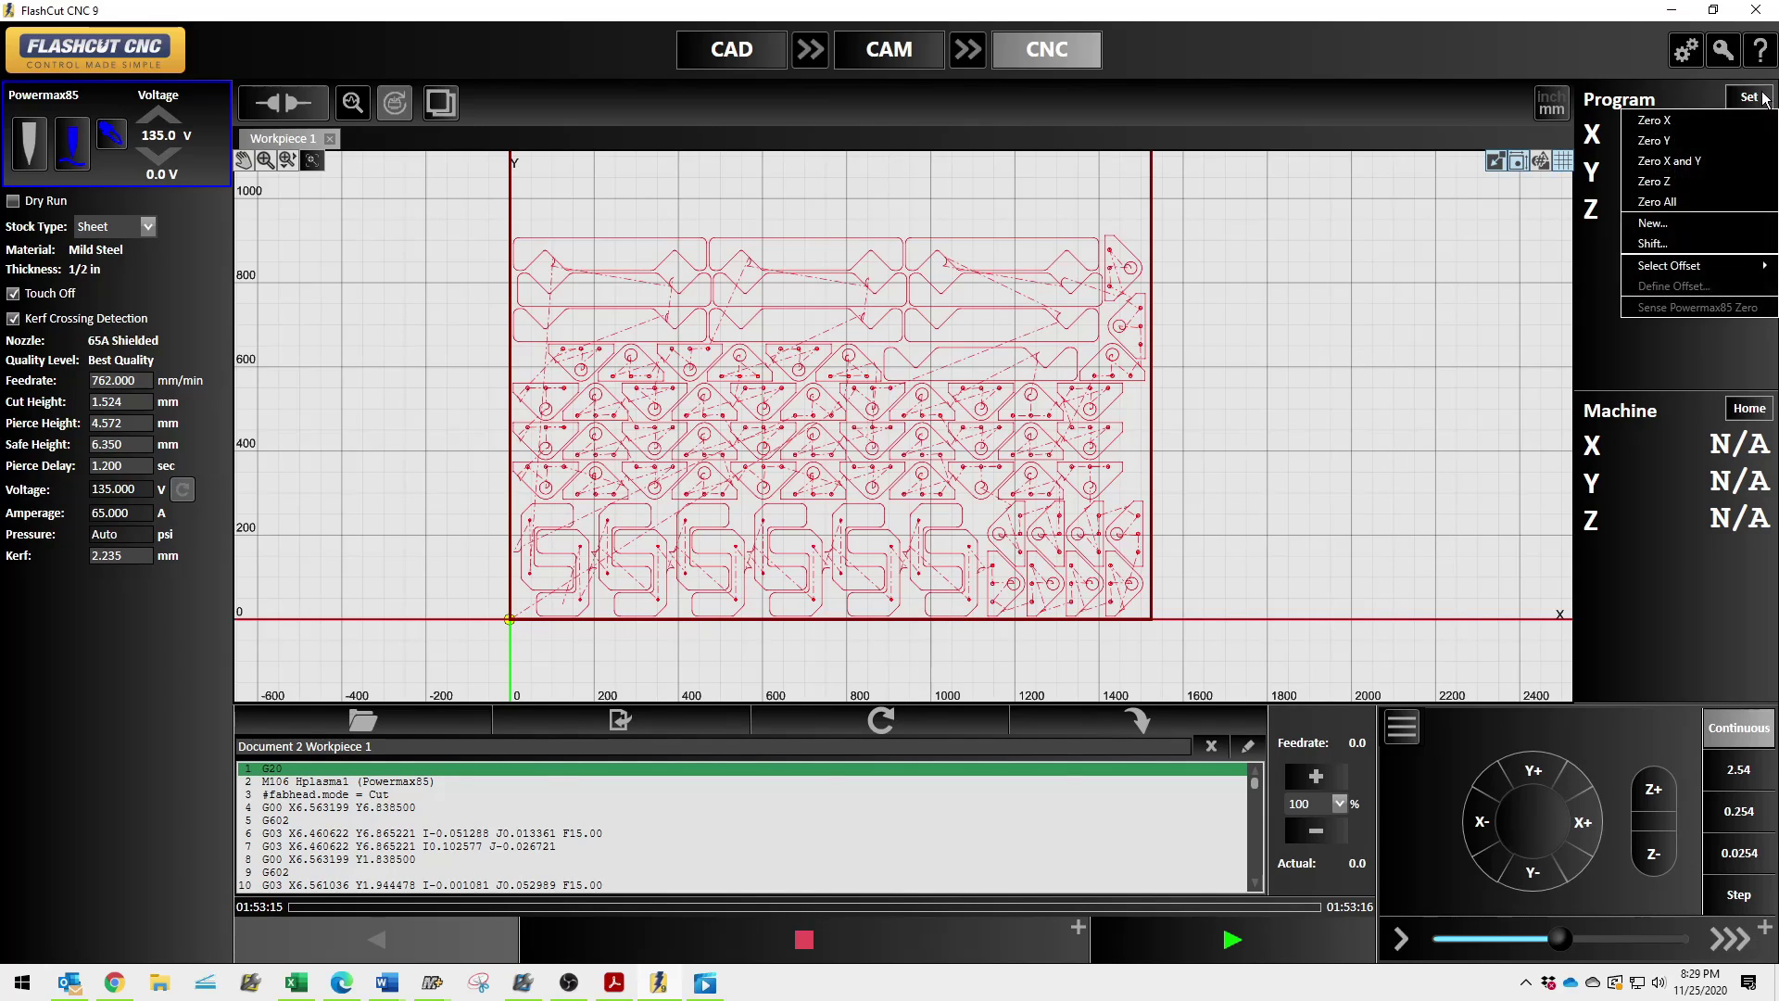
{"action": "left_click", "coordinate": [1710, 158]}
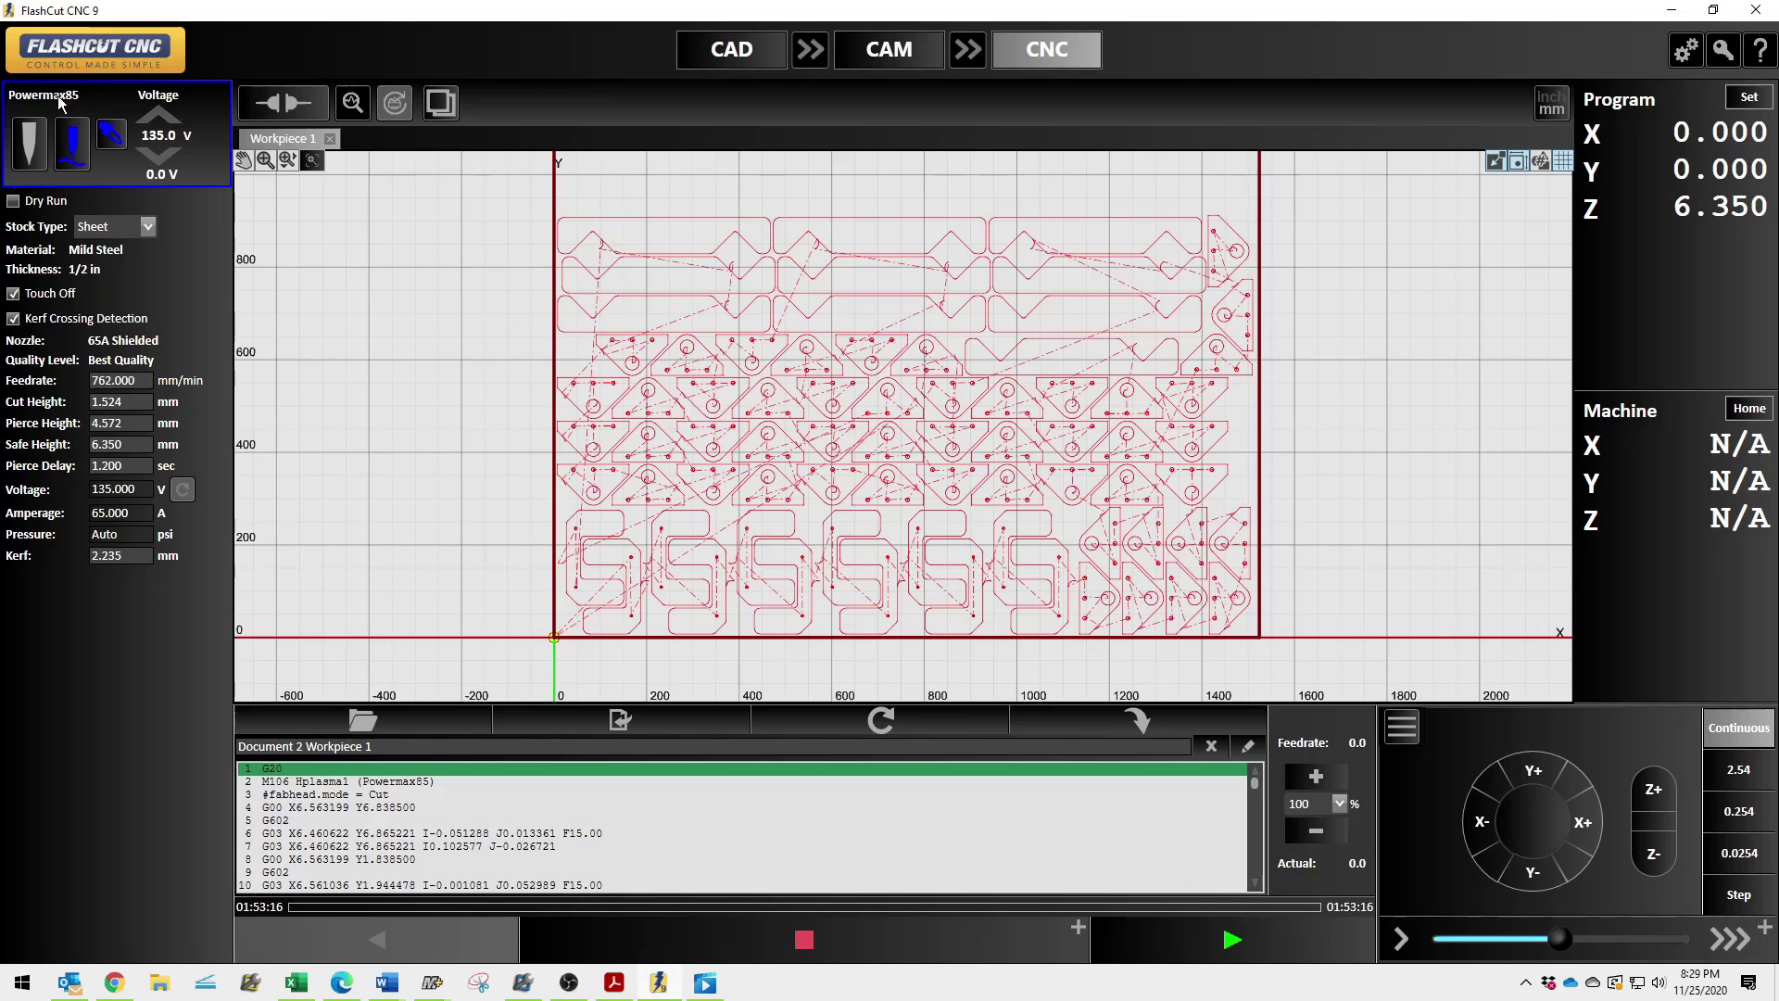
Toggle Torch Height Control and run the nest partway as a dry run.
{"action": "left_click", "coordinate": [82, 149]}
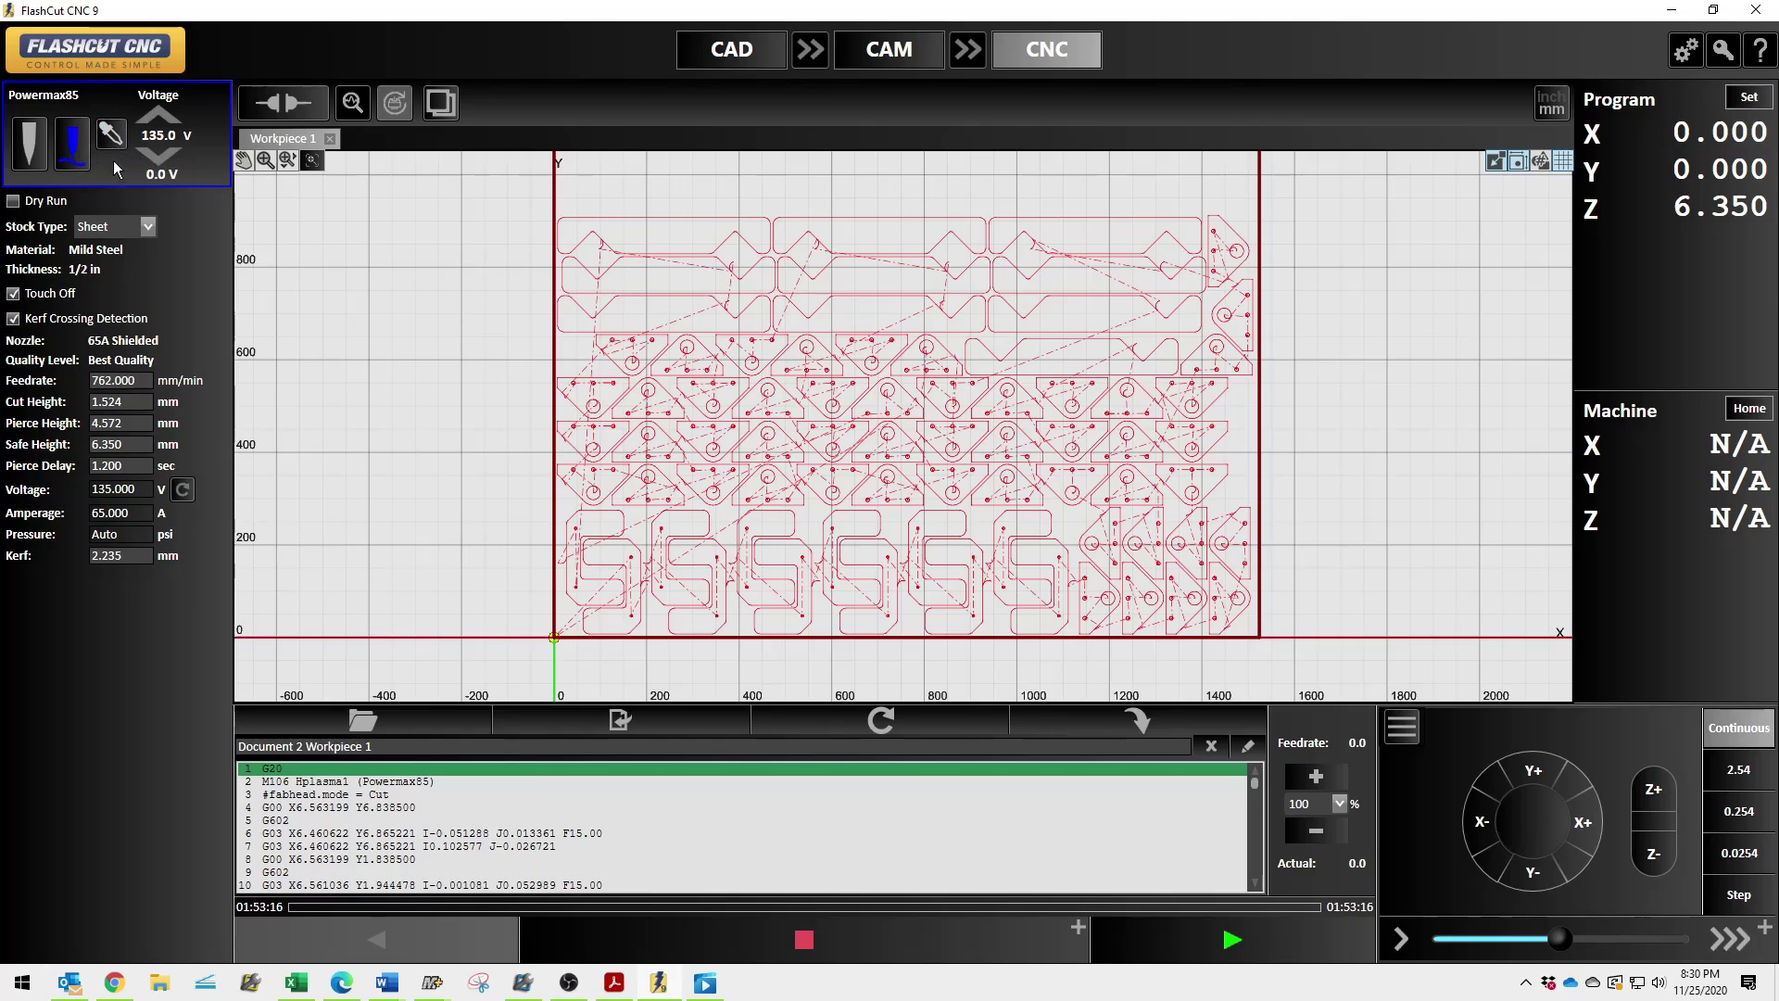
{"action": "left_click", "coordinate": [1169, 940]}
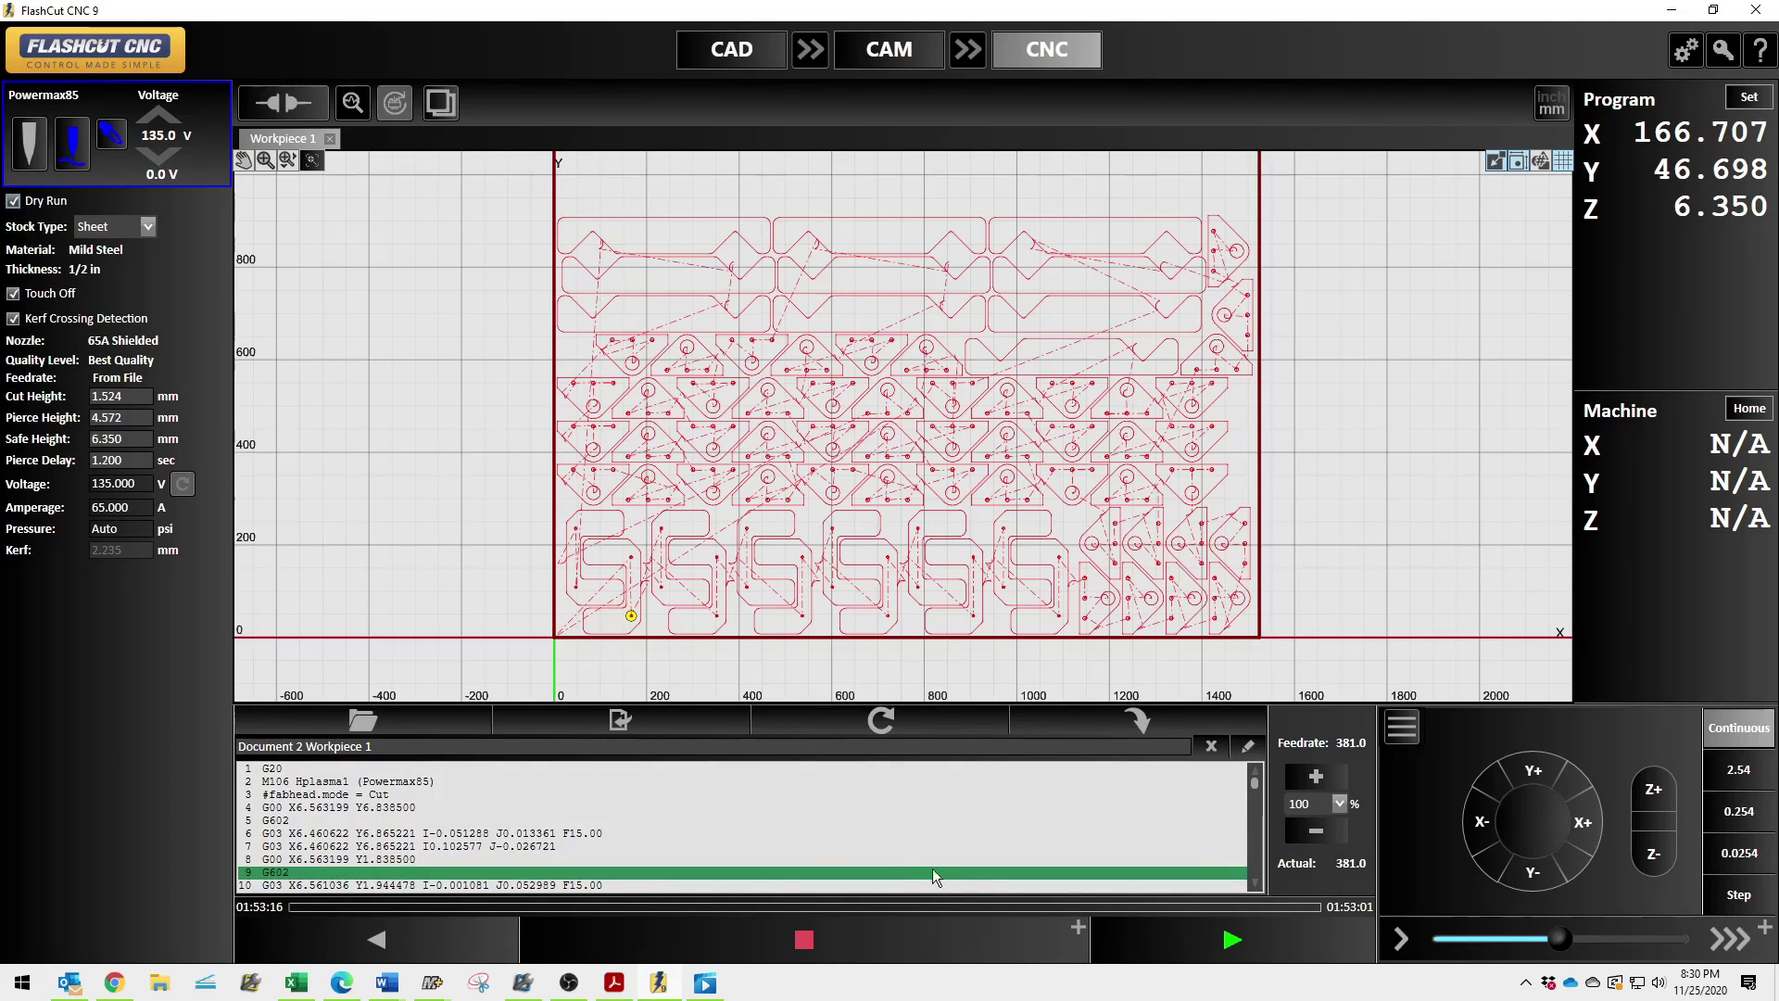
{"action": "left_click", "coordinate": [1202, 945]}
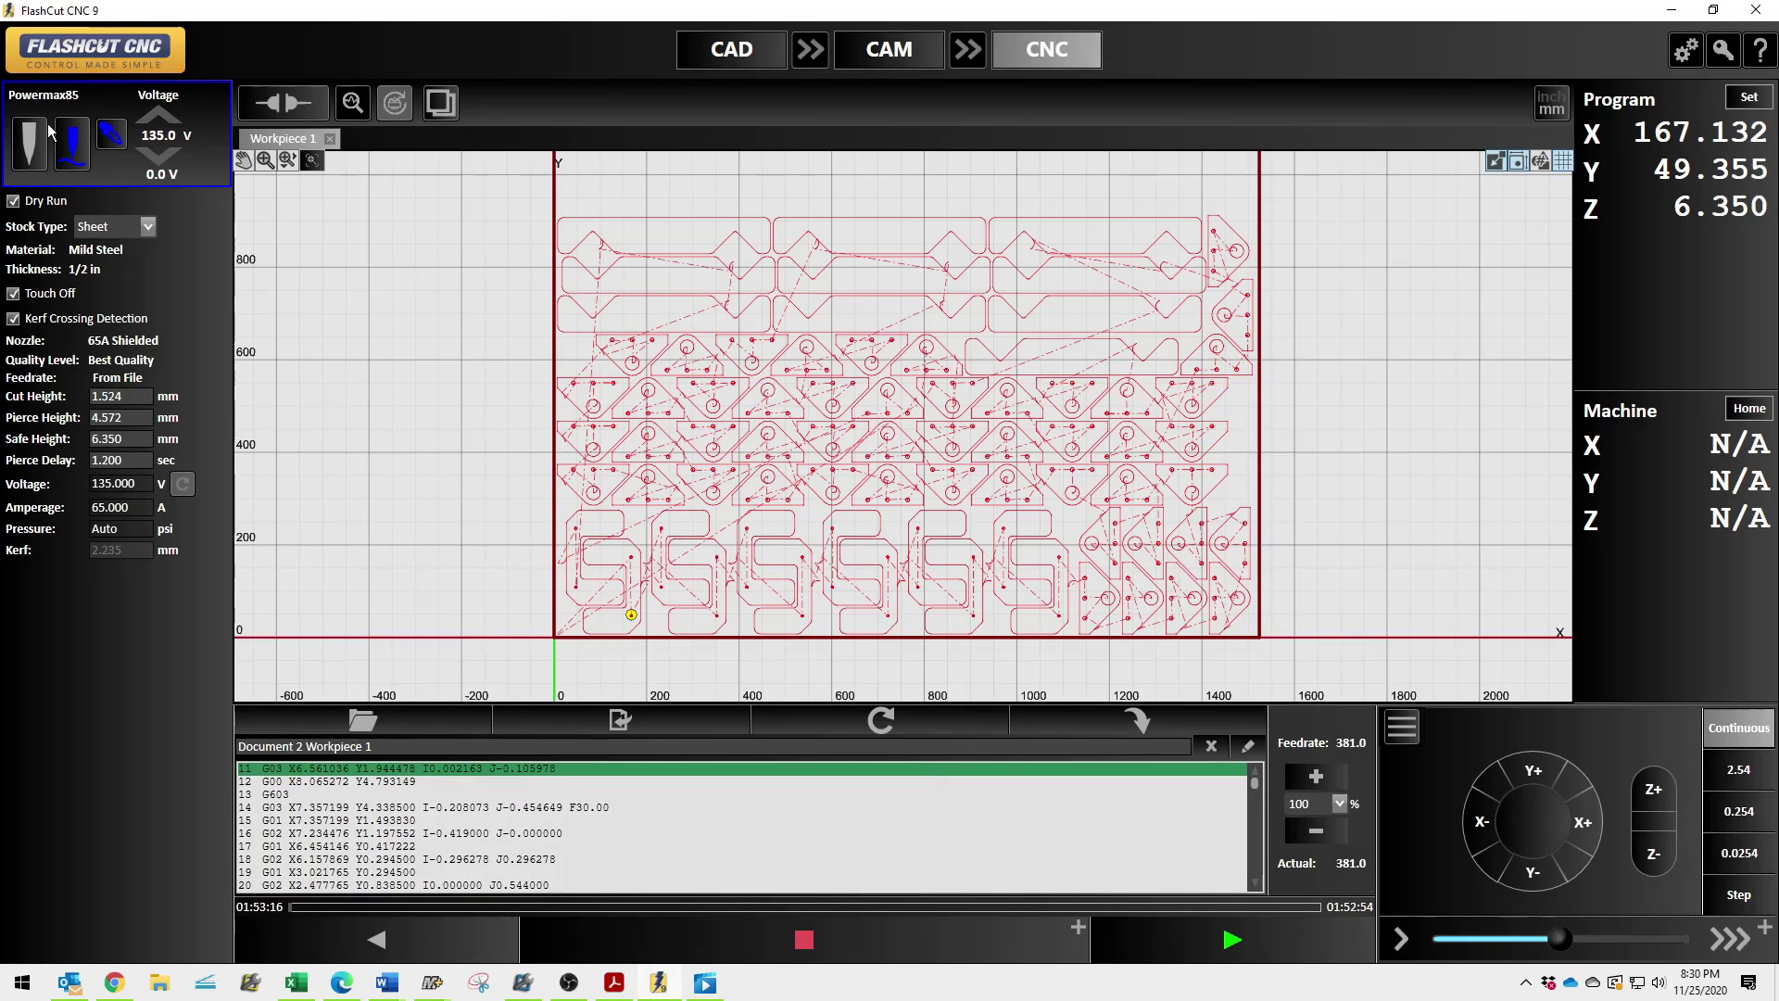
Turn off Dry Run, keep Sheet as the stock type, and switch to the CAM workspace.
{"action": "left_click", "coordinate": [15, 202]}
{"action": "left_click", "coordinate": [147, 227]}
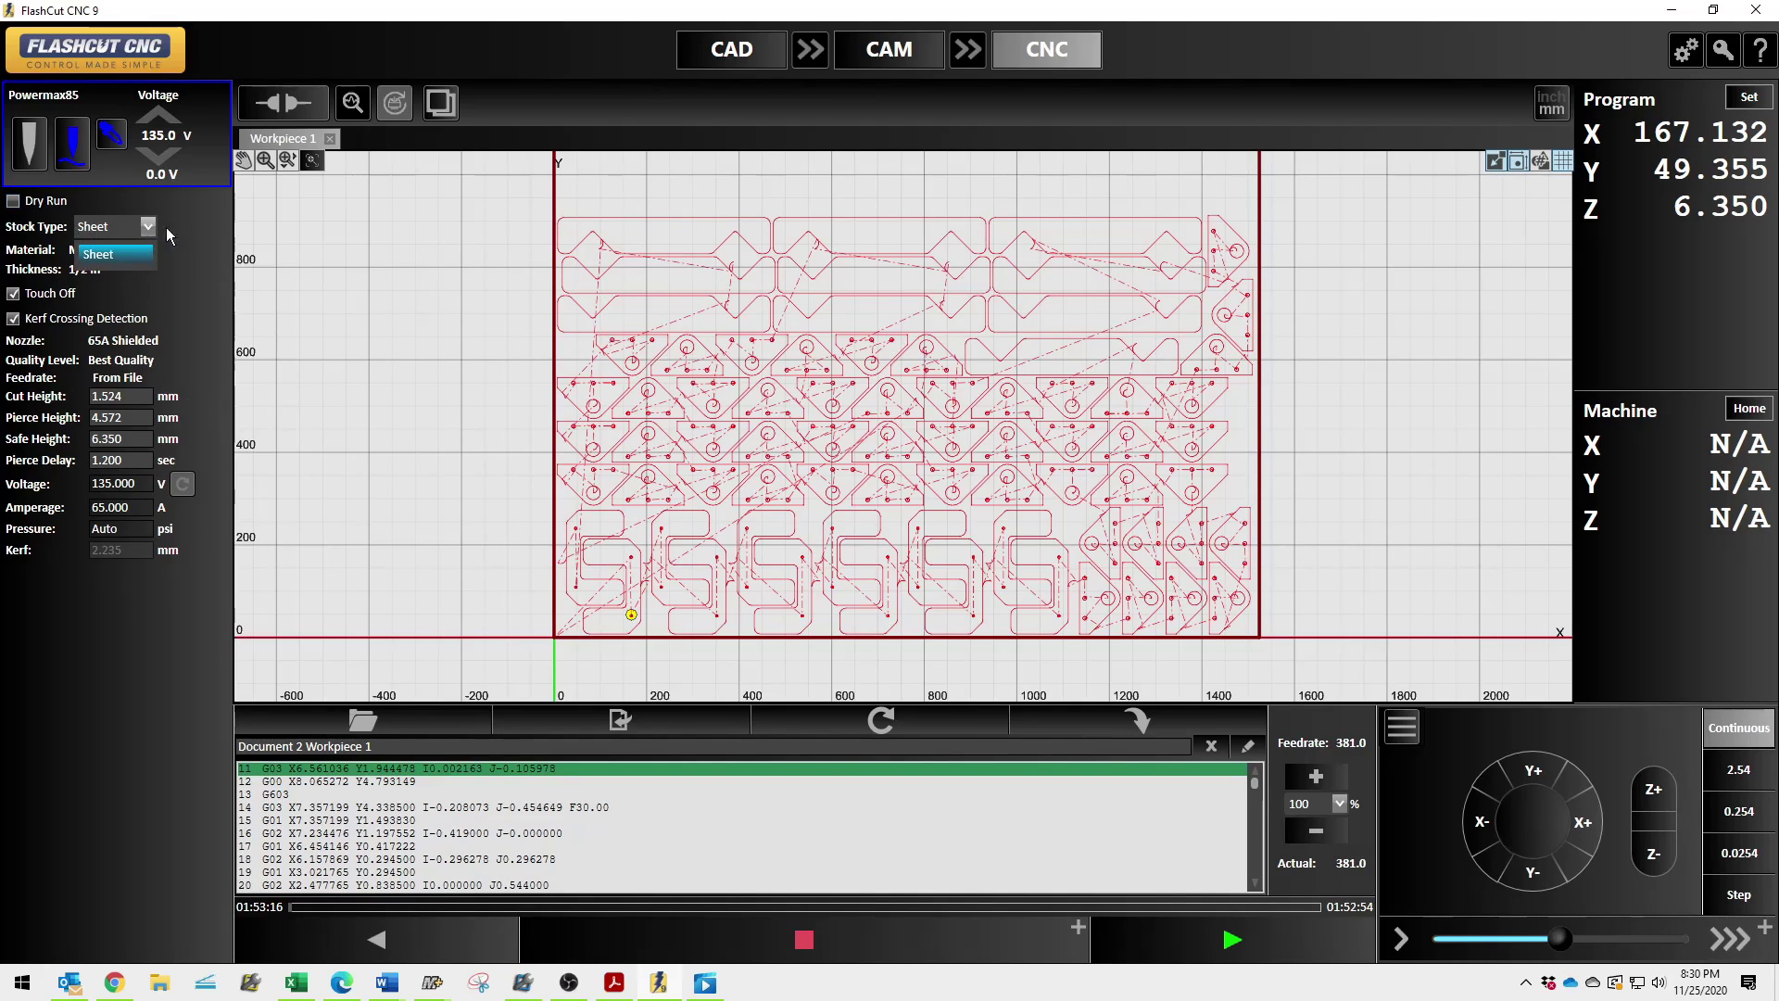
{"action": "left_click", "coordinate": [107, 247]}
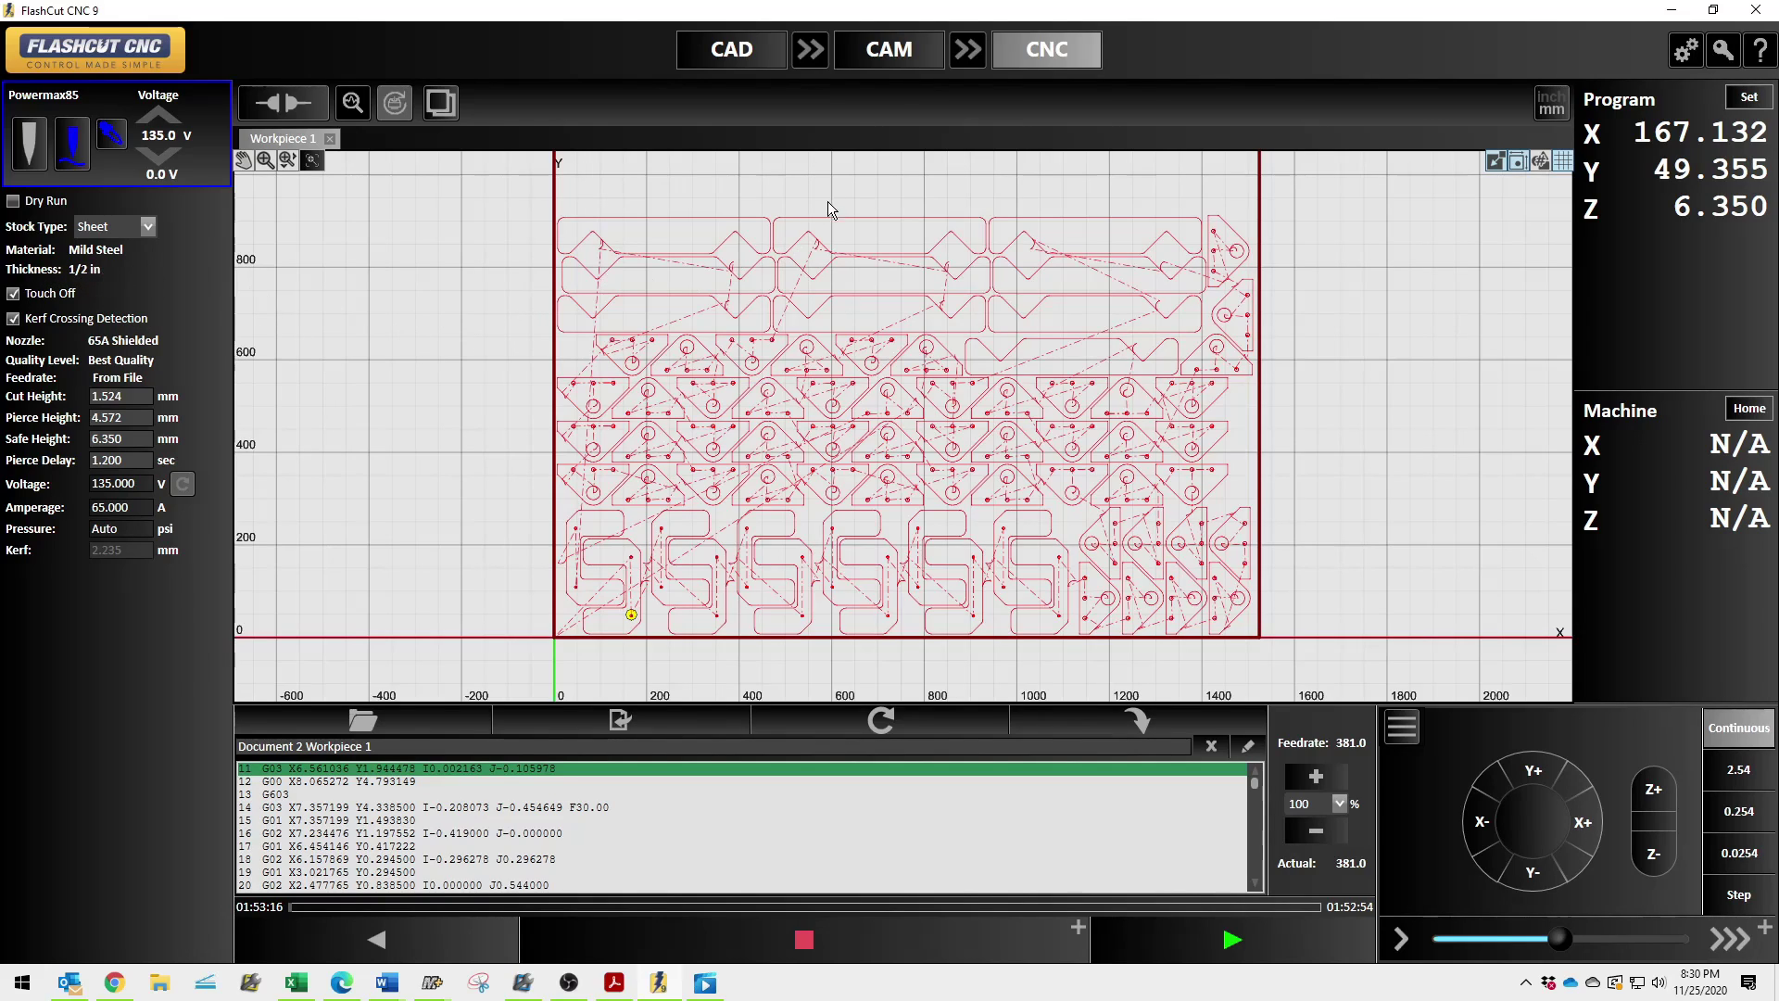
{"action": "left_click", "coordinate": [923, 56]}
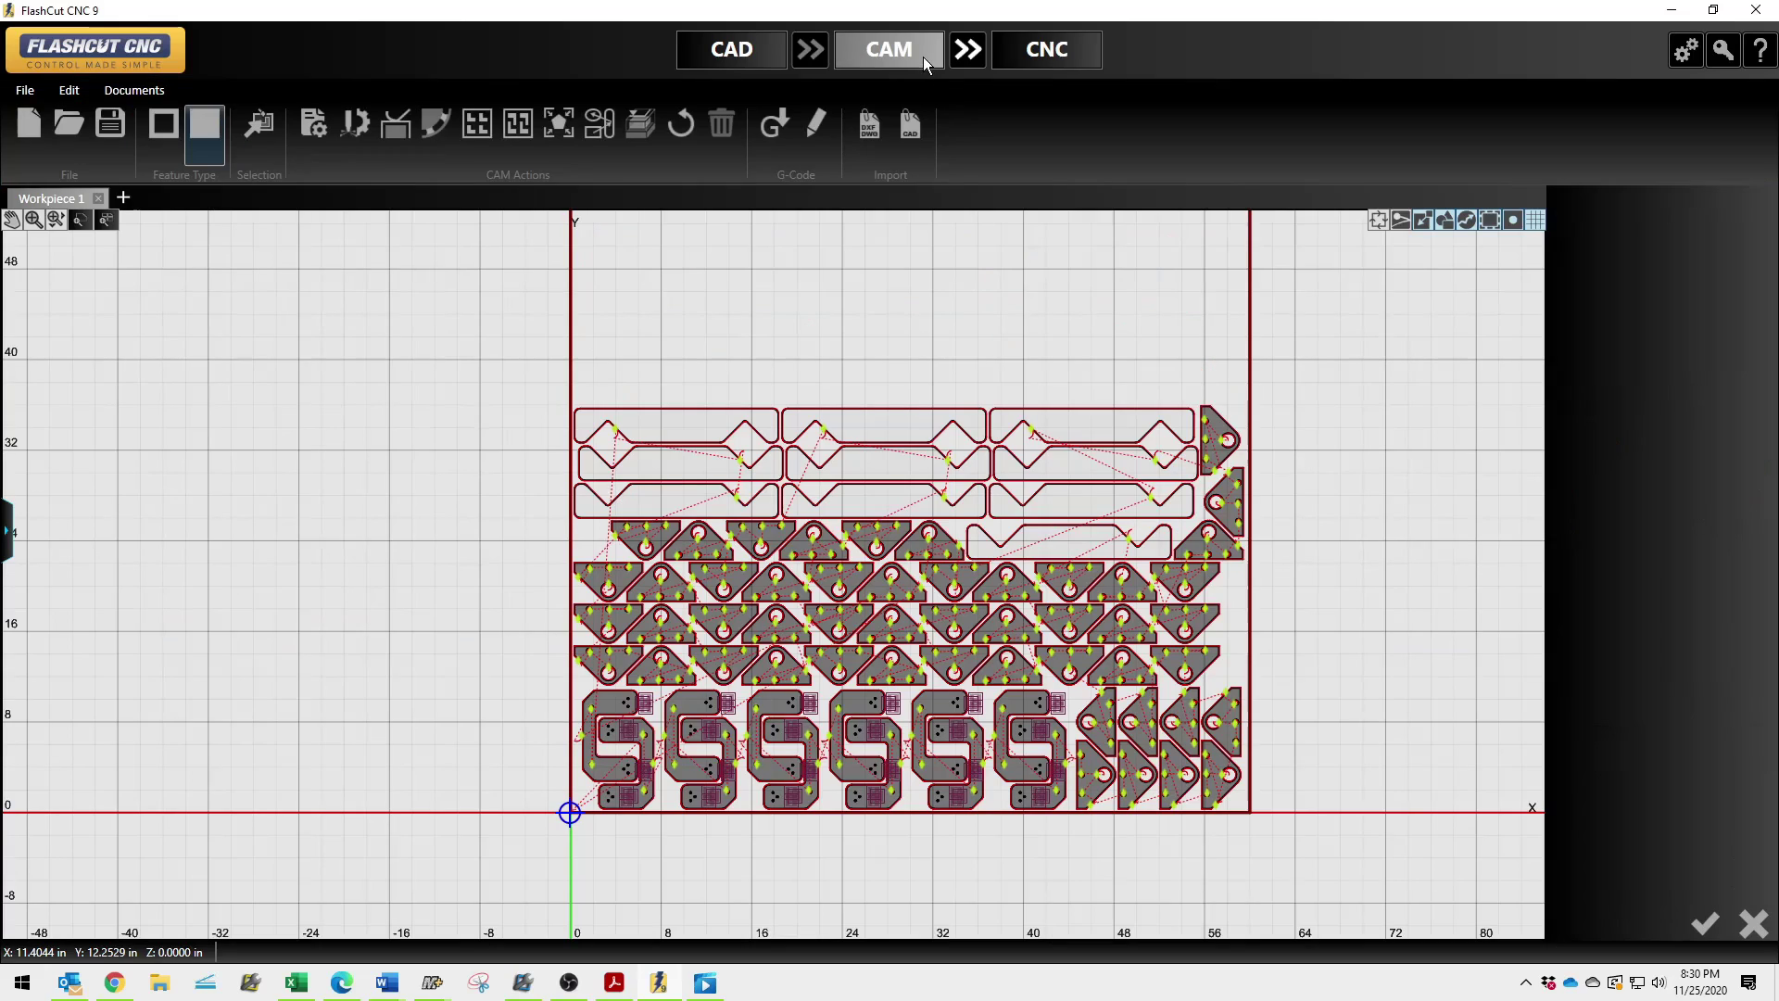
Set the Workpiece 1 sheet thickness to 1/4 in and send the updated toolpath to CNC.
{"action": "left_click", "coordinate": [315, 134]}
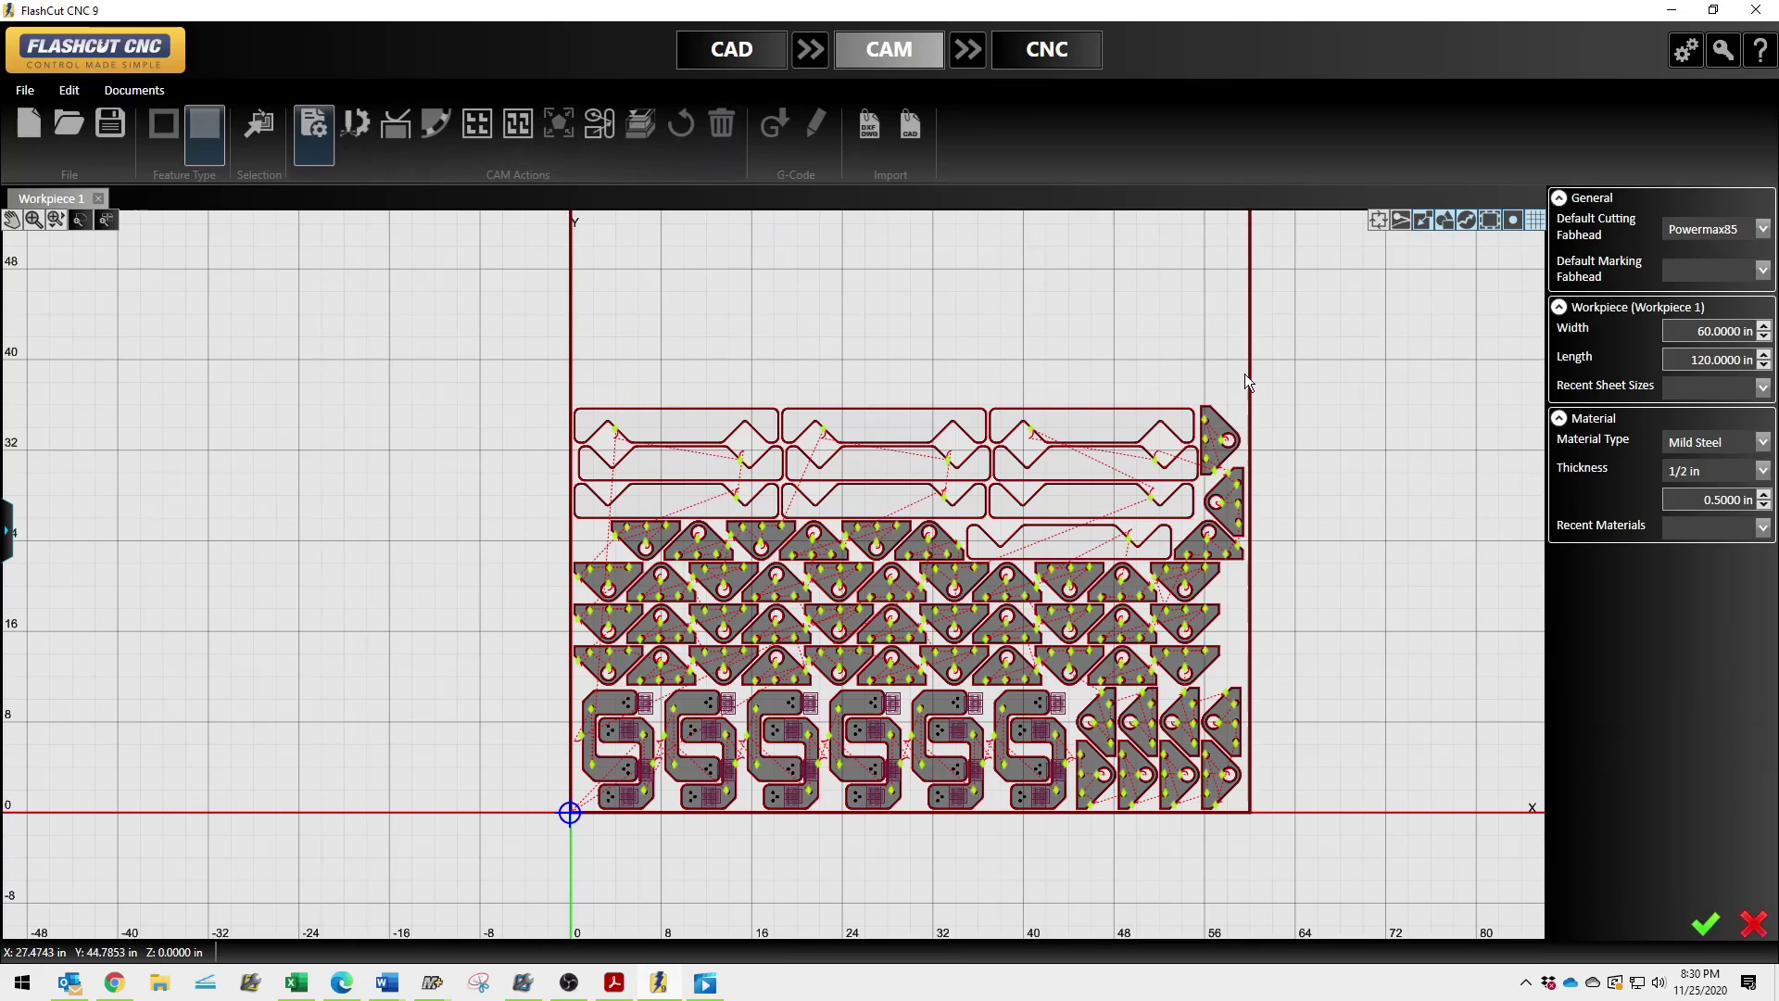
{"action": "left_click", "coordinate": [1761, 471]}
{"action": "scroll", "coordinate": [1714, 556], "scroll_direction": "up", "scroll_amount": 3}
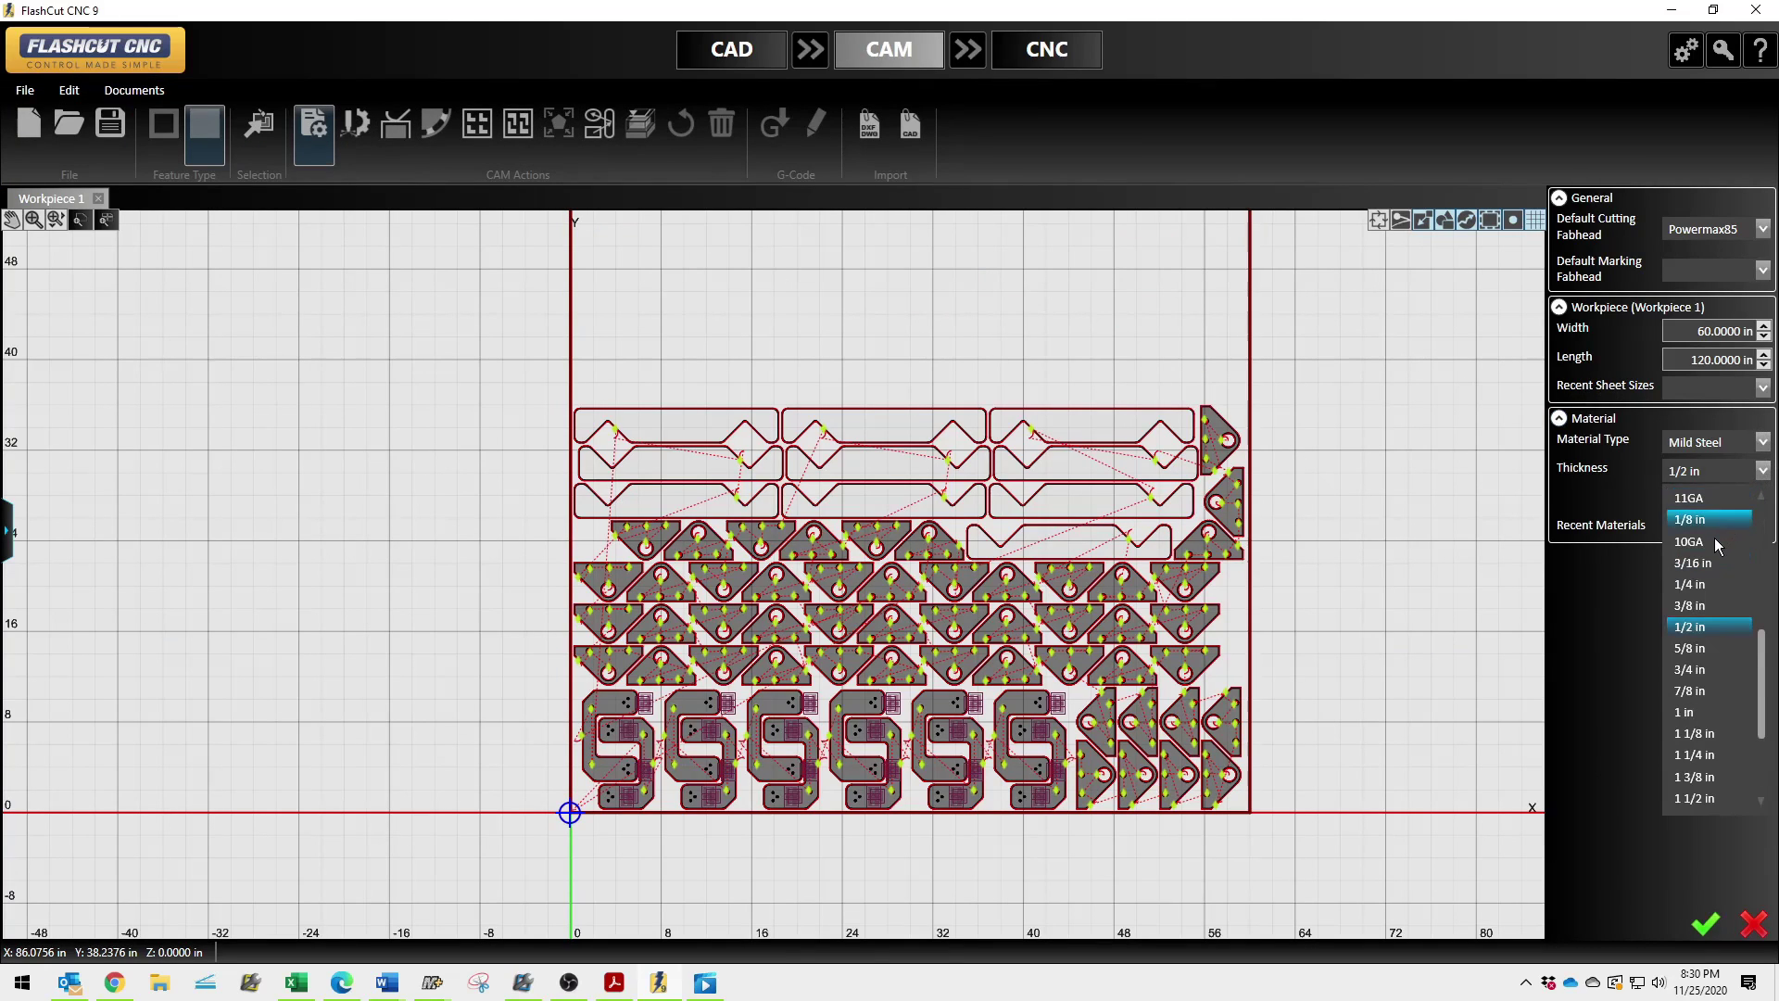
{"action": "left_click", "coordinate": [1714, 587]}
{"action": "left_click", "coordinate": [1706, 923]}
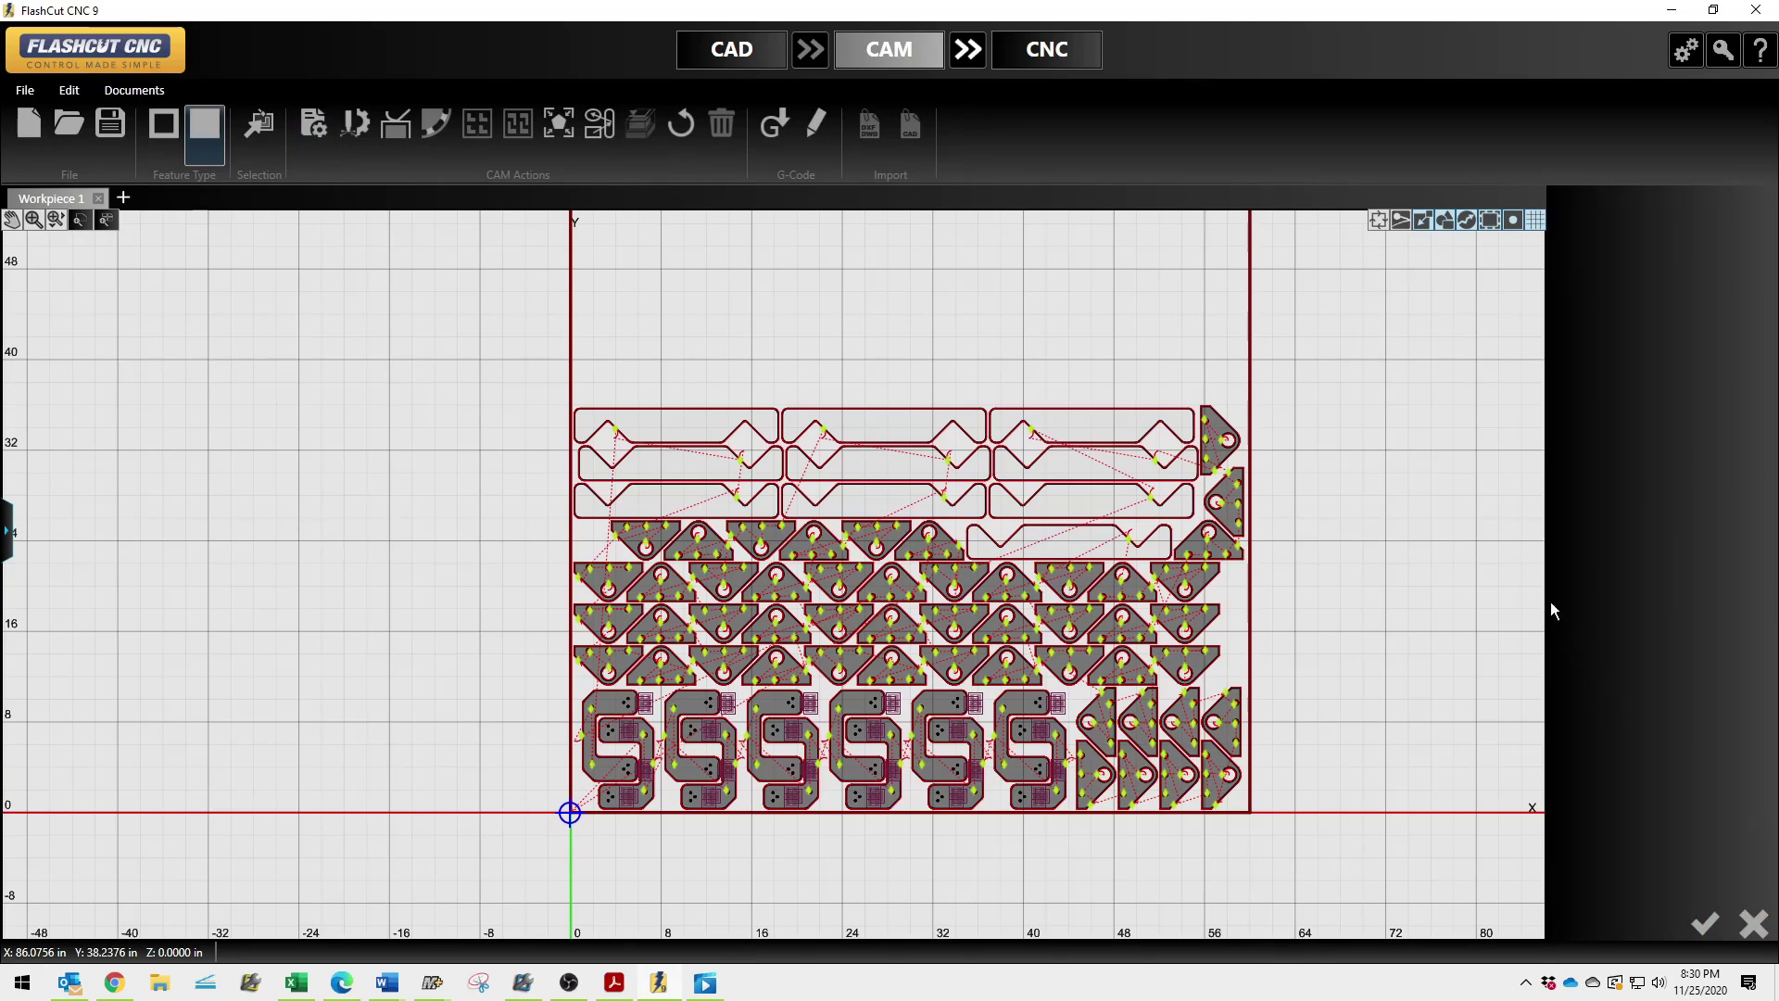
{"action": "left_click", "coordinate": [978, 51]}
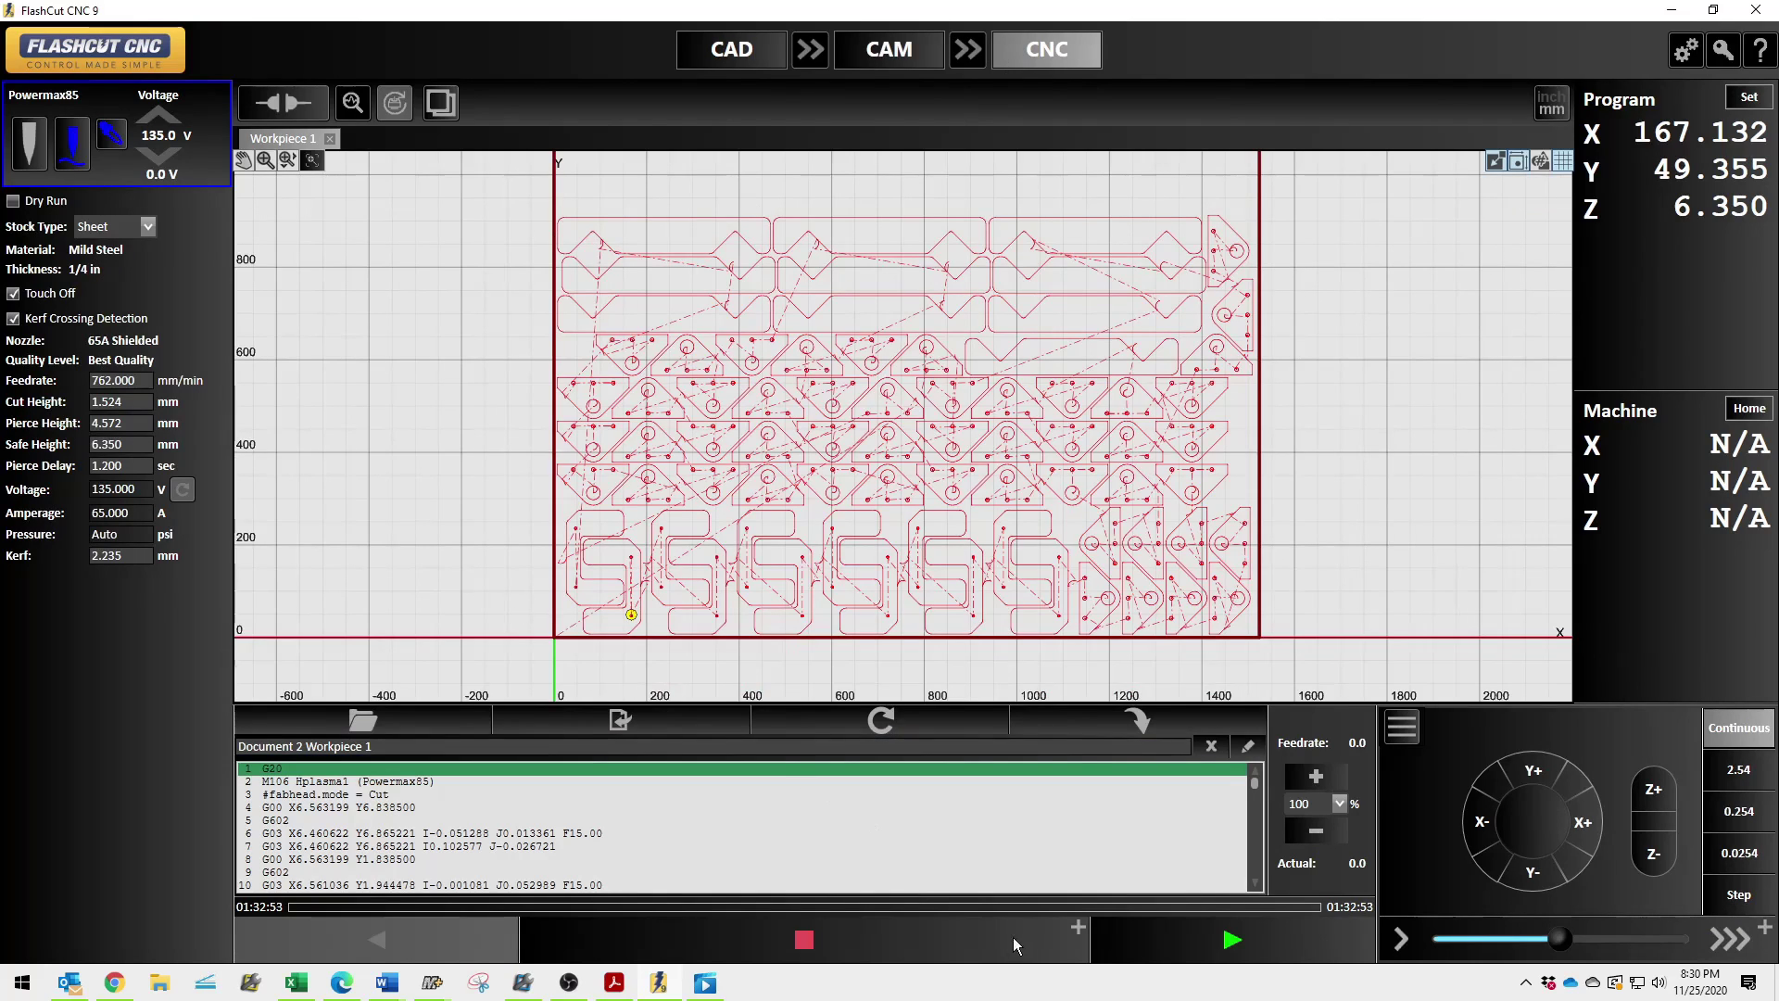
Start and stop the program, leave Touch Off enabled, and return to the CAM workspace.
{"action": "left_click", "coordinate": [1258, 947]}
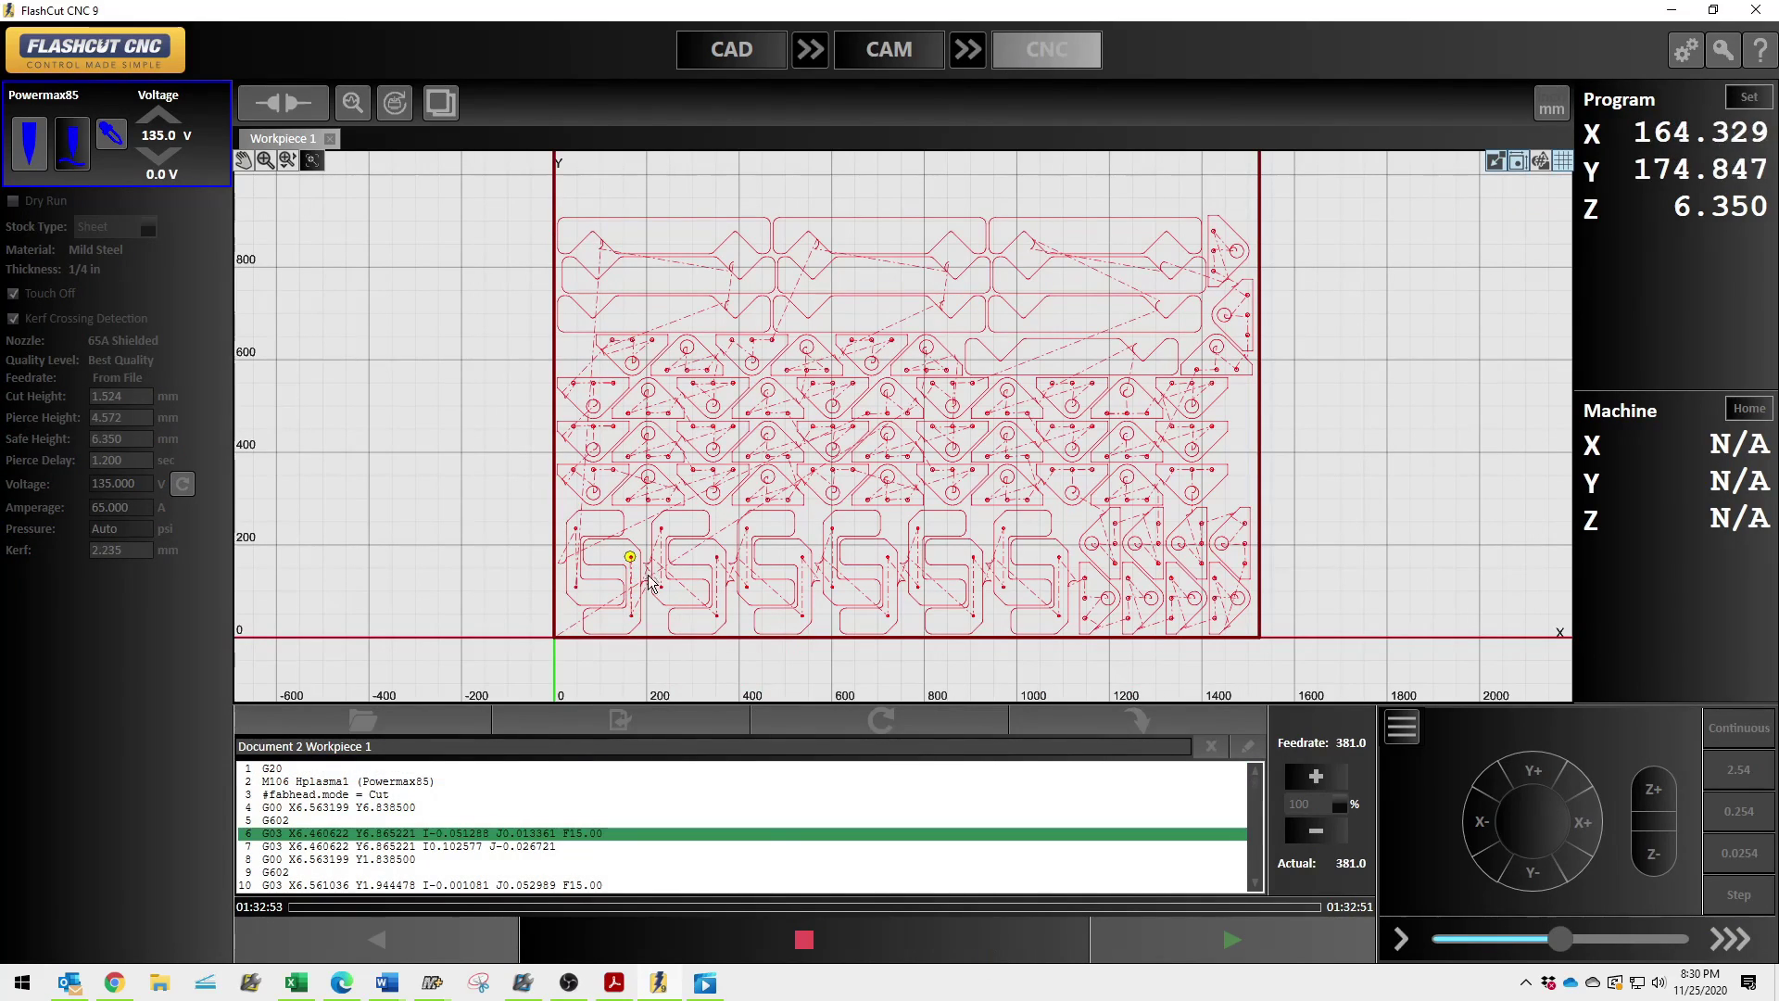
{"action": "left_click", "coordinate": [882, 960]}
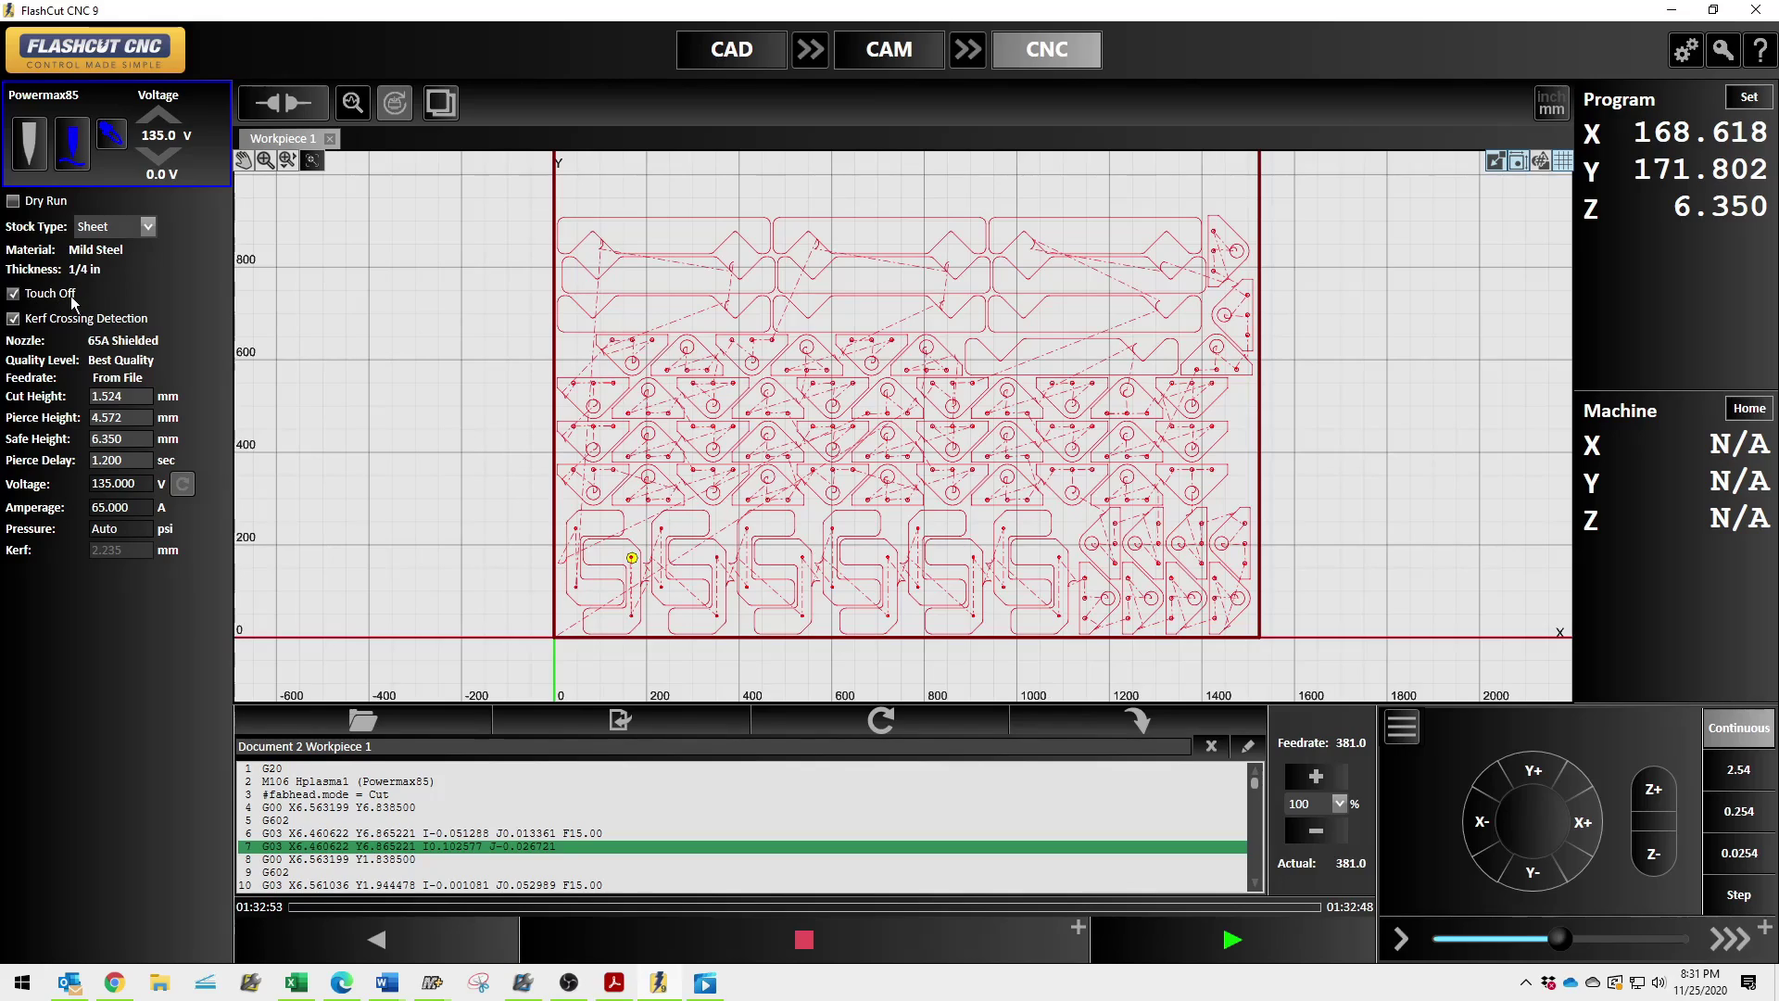
{"action": "left_click", "coordinate": [14, 295]}
{"action": "left_click", "coordinate": [19, 294]}
{"action": "left_click", "coordinate": [890, 49]}
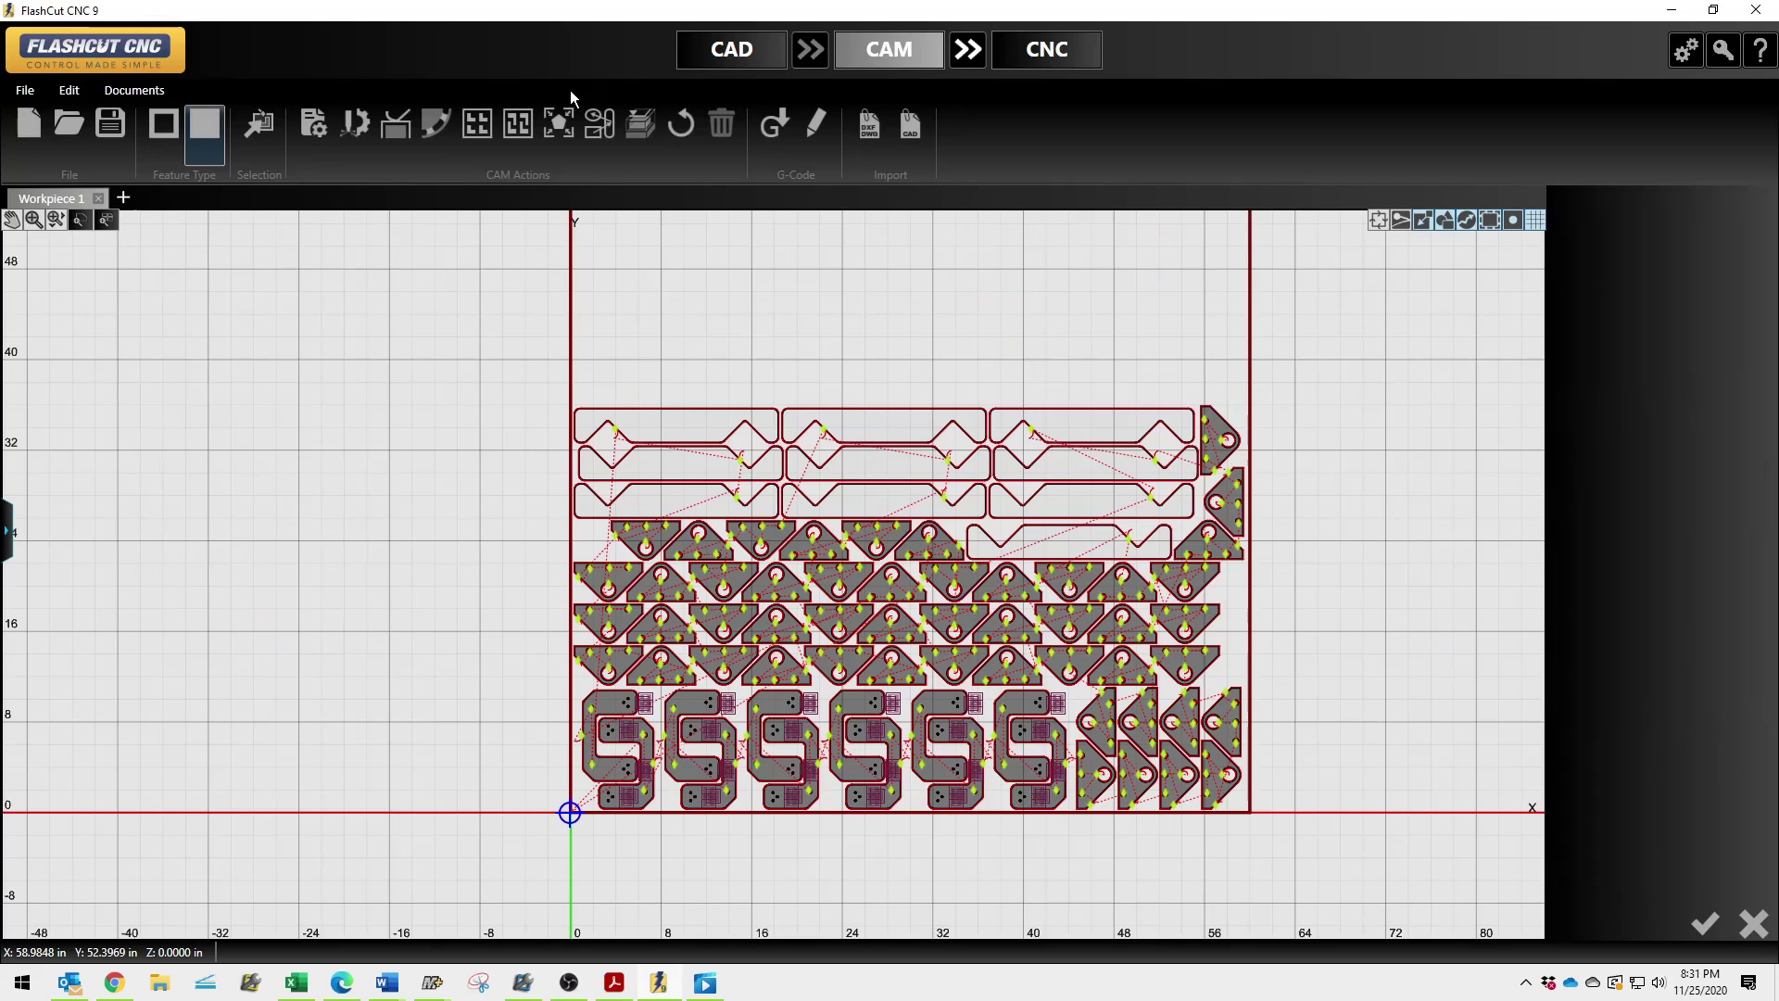
Set the Plasma Cut quality level to Production and regenerate the toolpath in CNC.
{"action": "left_click", "coordinate": [360, 131]}
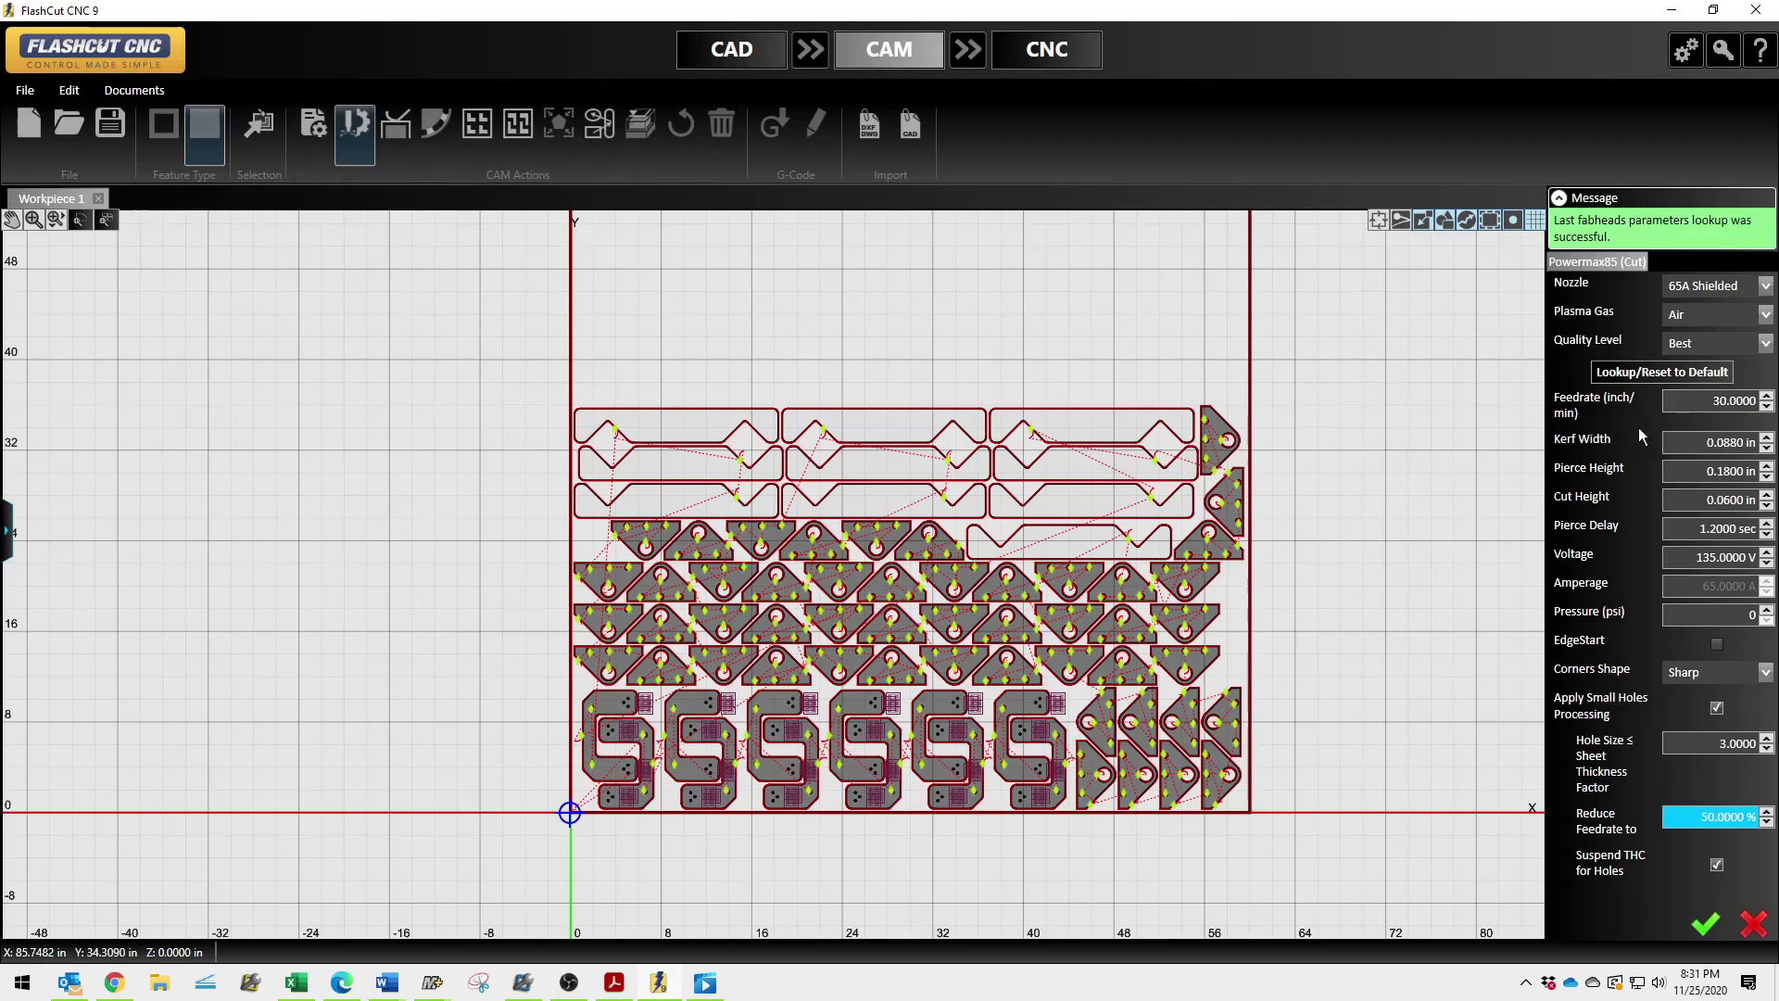
{"action": "left_click", "coordinate": [1742, 342]}
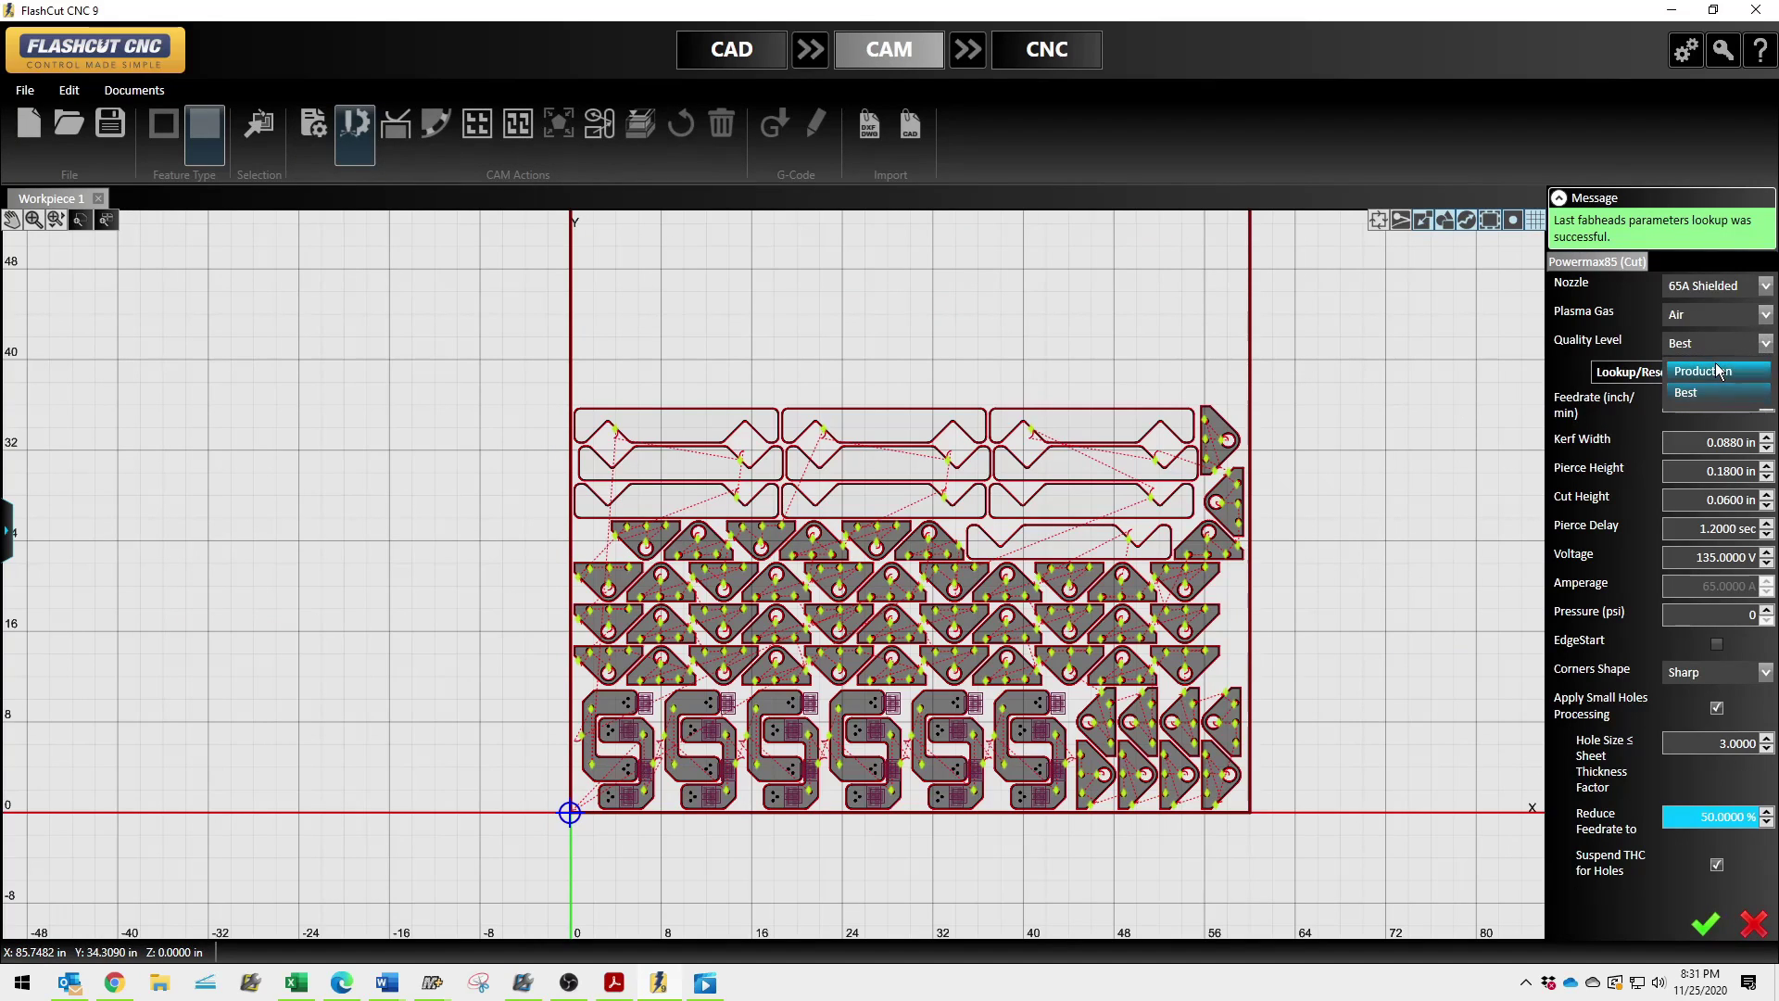
{"action": "left_click", "coordinate": [1717, 379]}
{"action": "left_click", "coordinate": [1705, 922]}
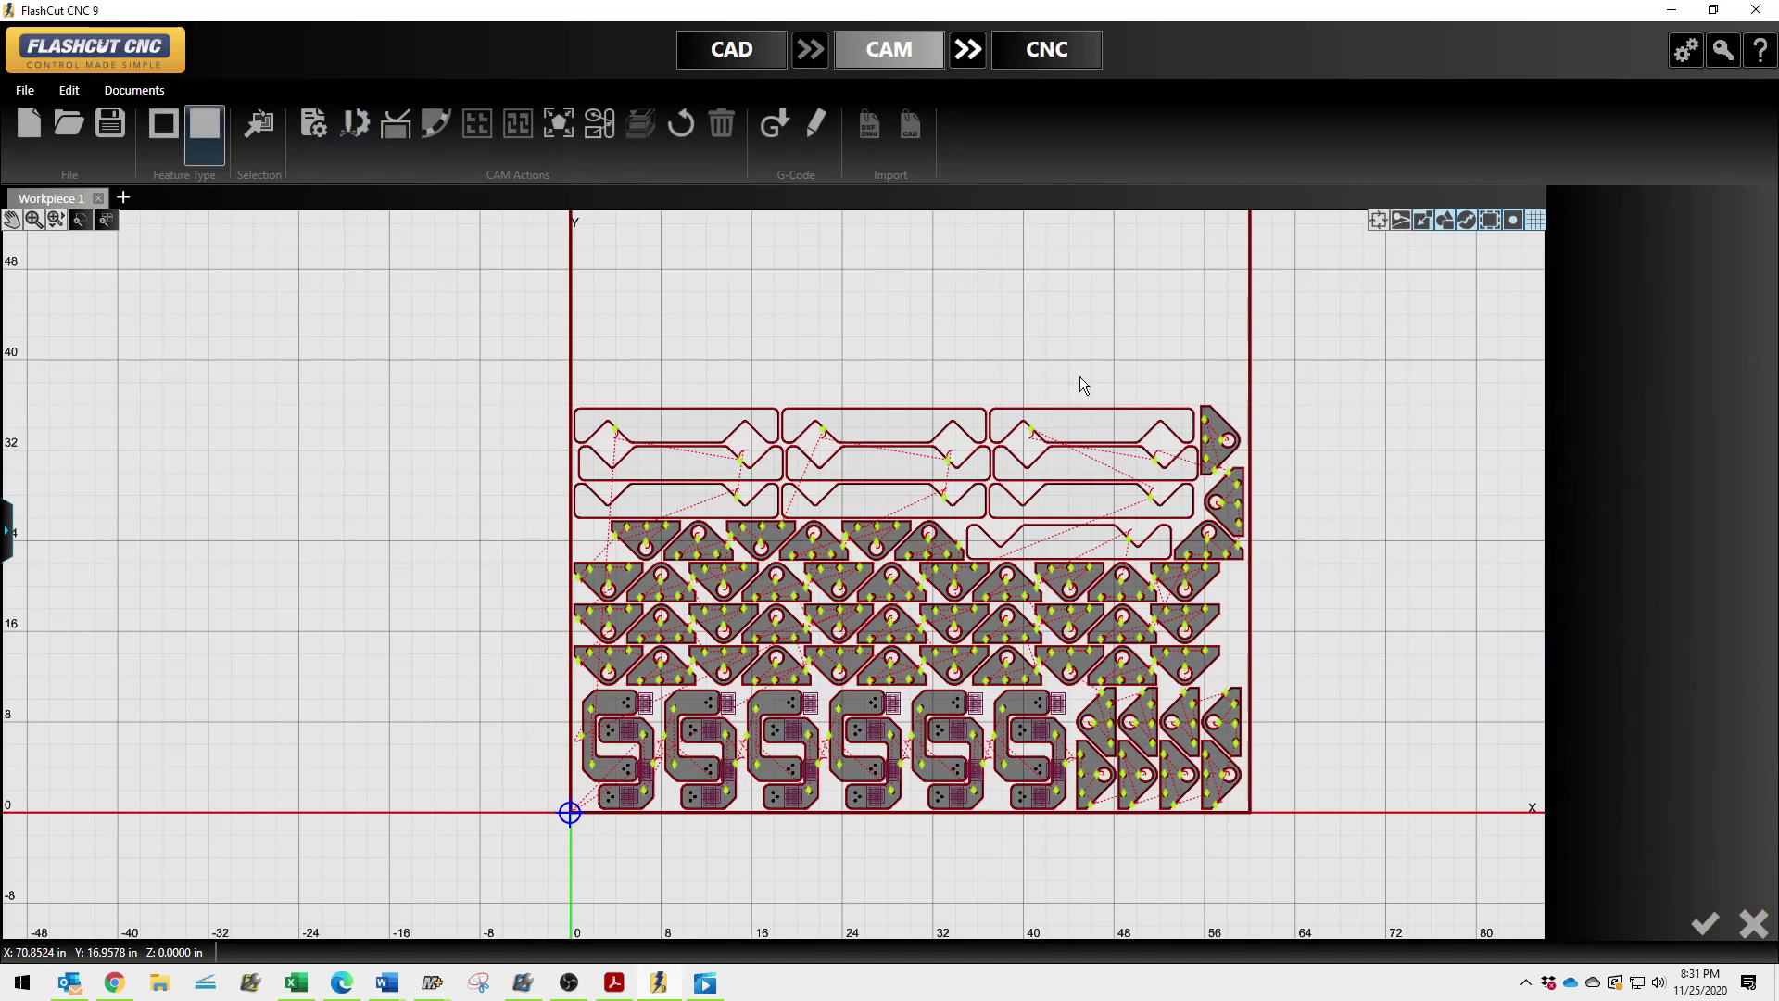
{"action": "left_click", "coordinate": [971, 52]}
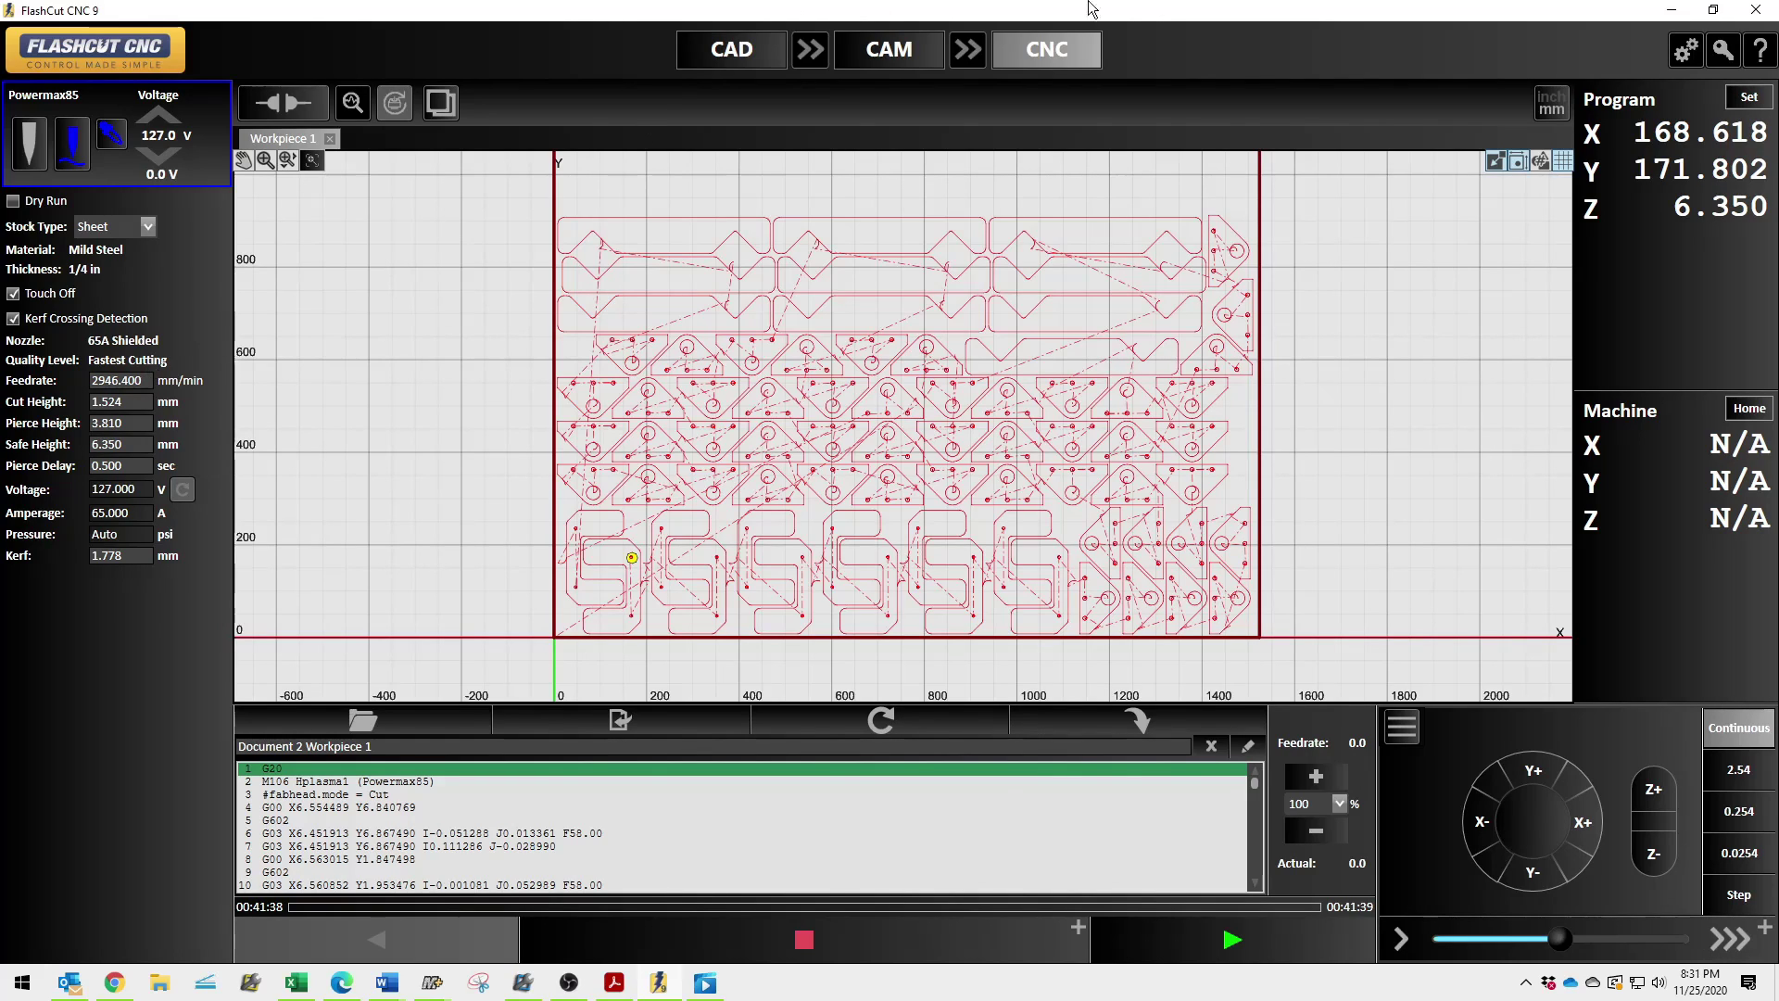
Switch display units to millimetres and back to inches, then set Cut Height to 0.080.
{"action": "left_click", "coordinate": [1550, 110]}
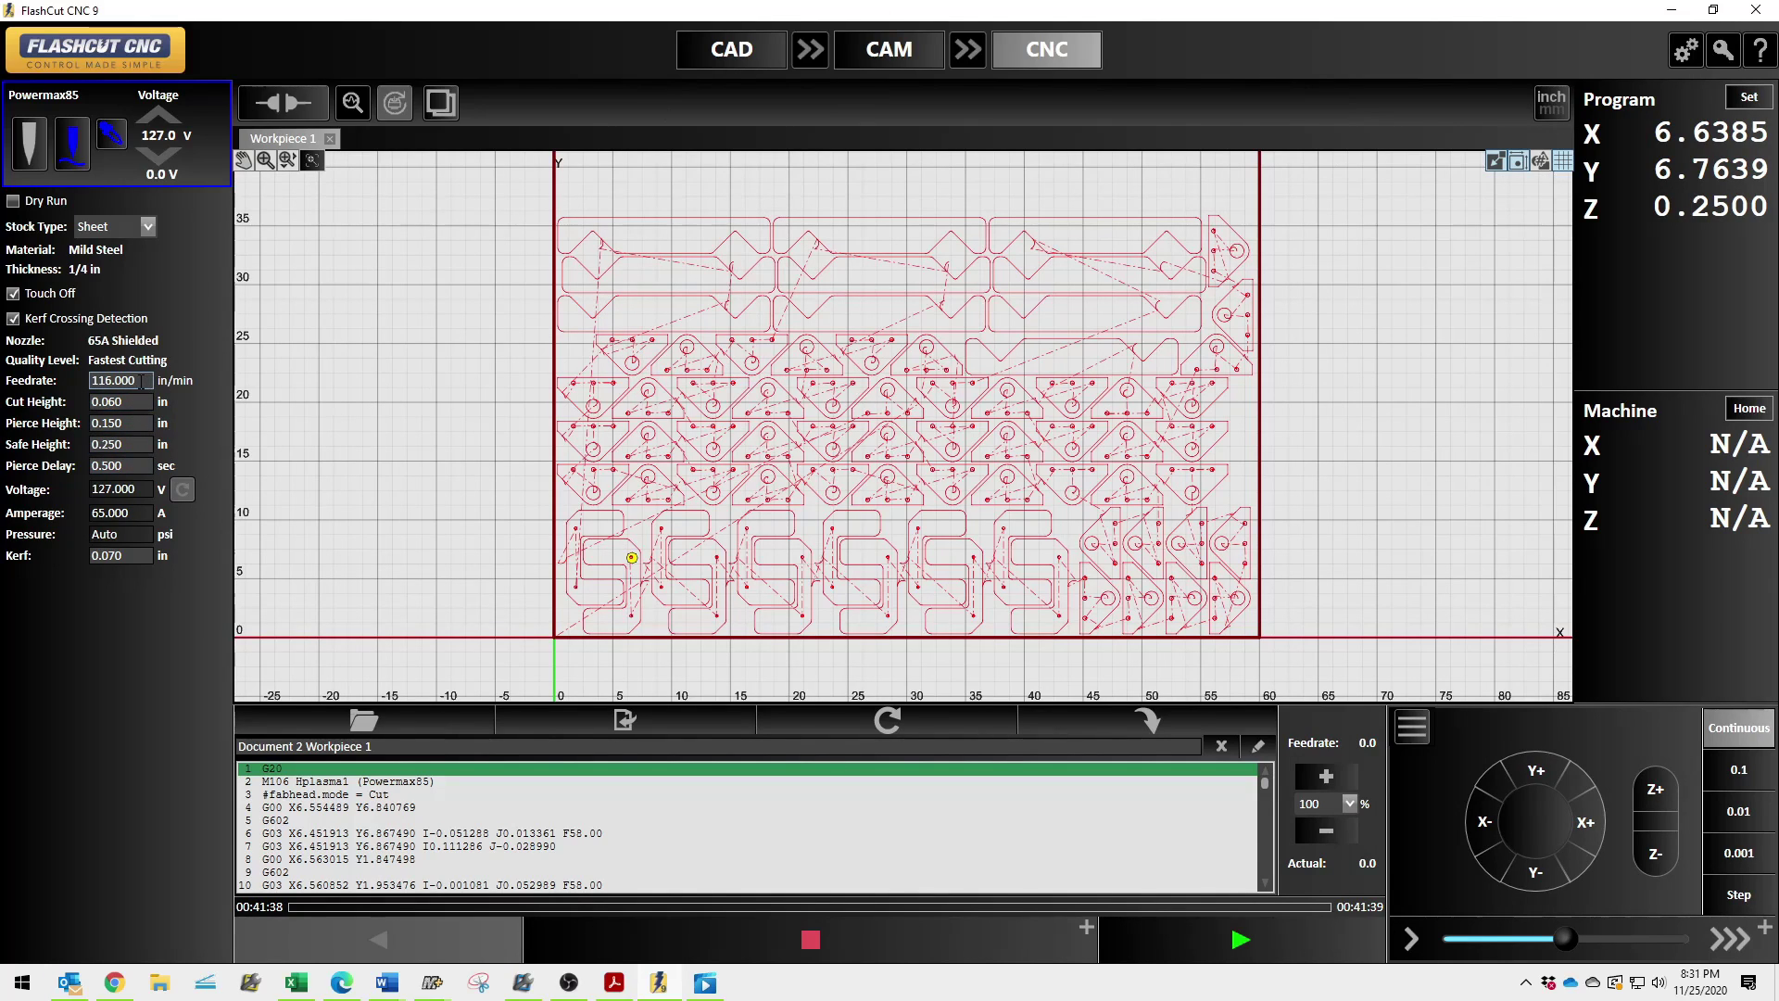
{"action": "left_click", "coordinate": [1555, 113]}
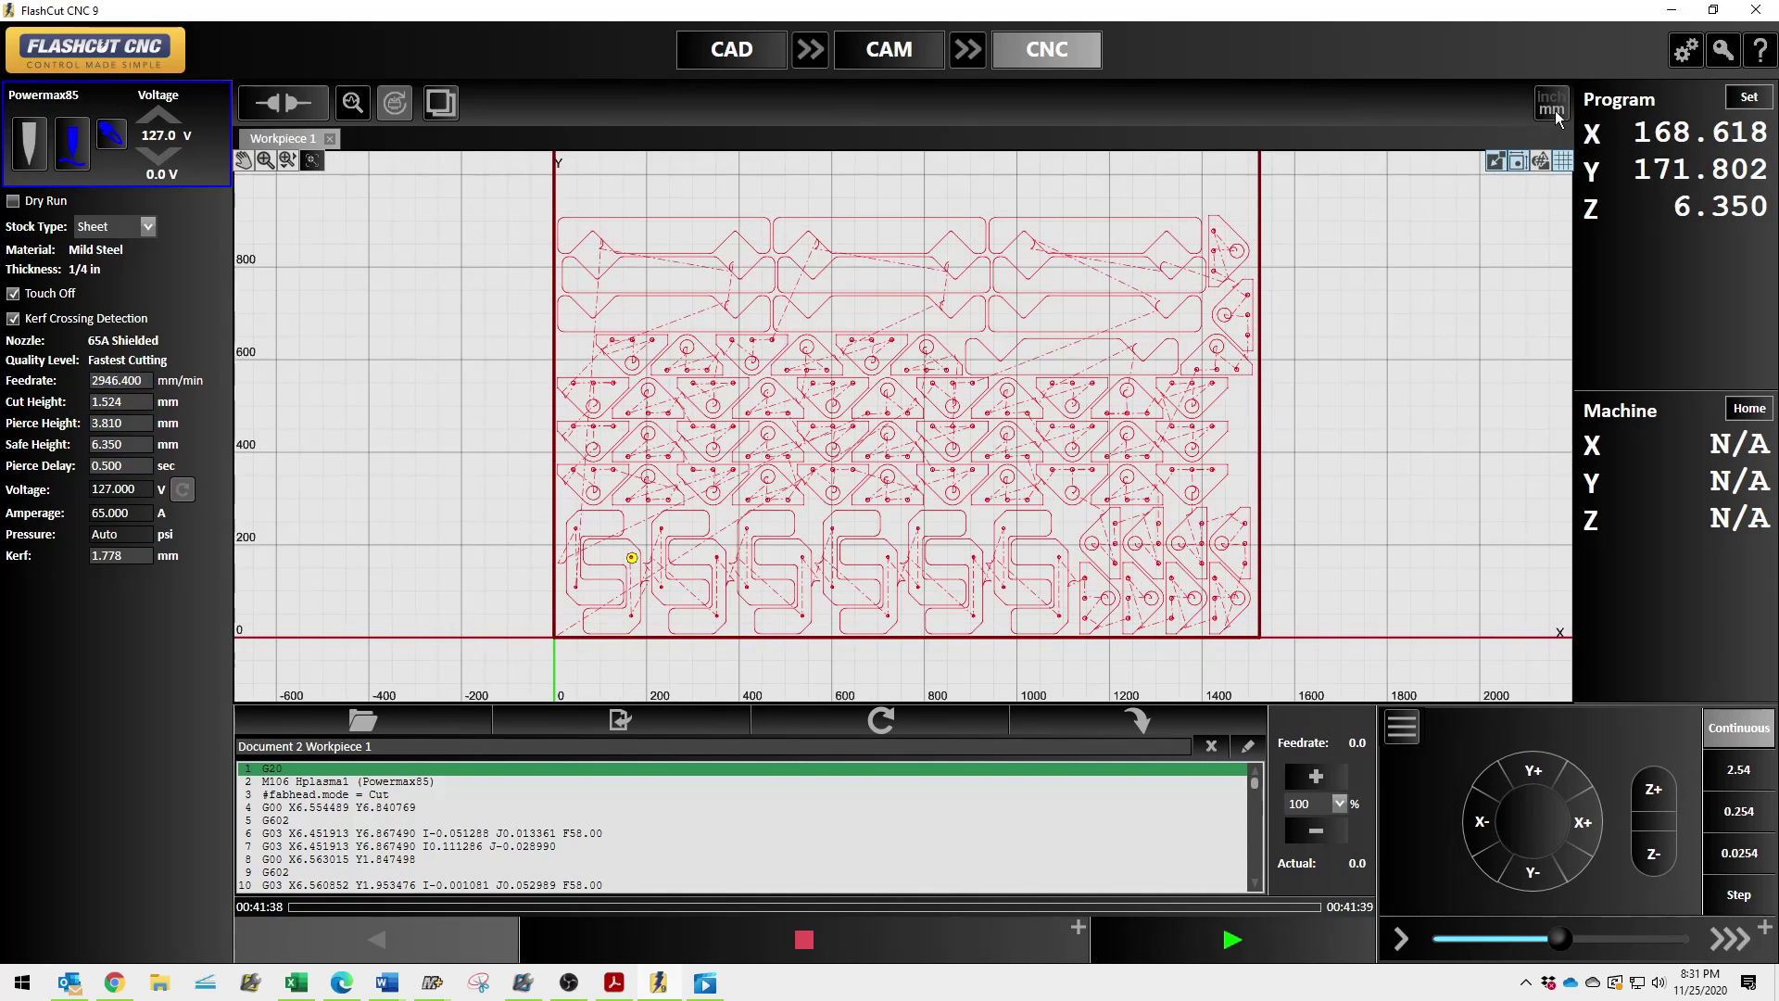
{"action": "left_click", "coordinate": [1555, 112]}
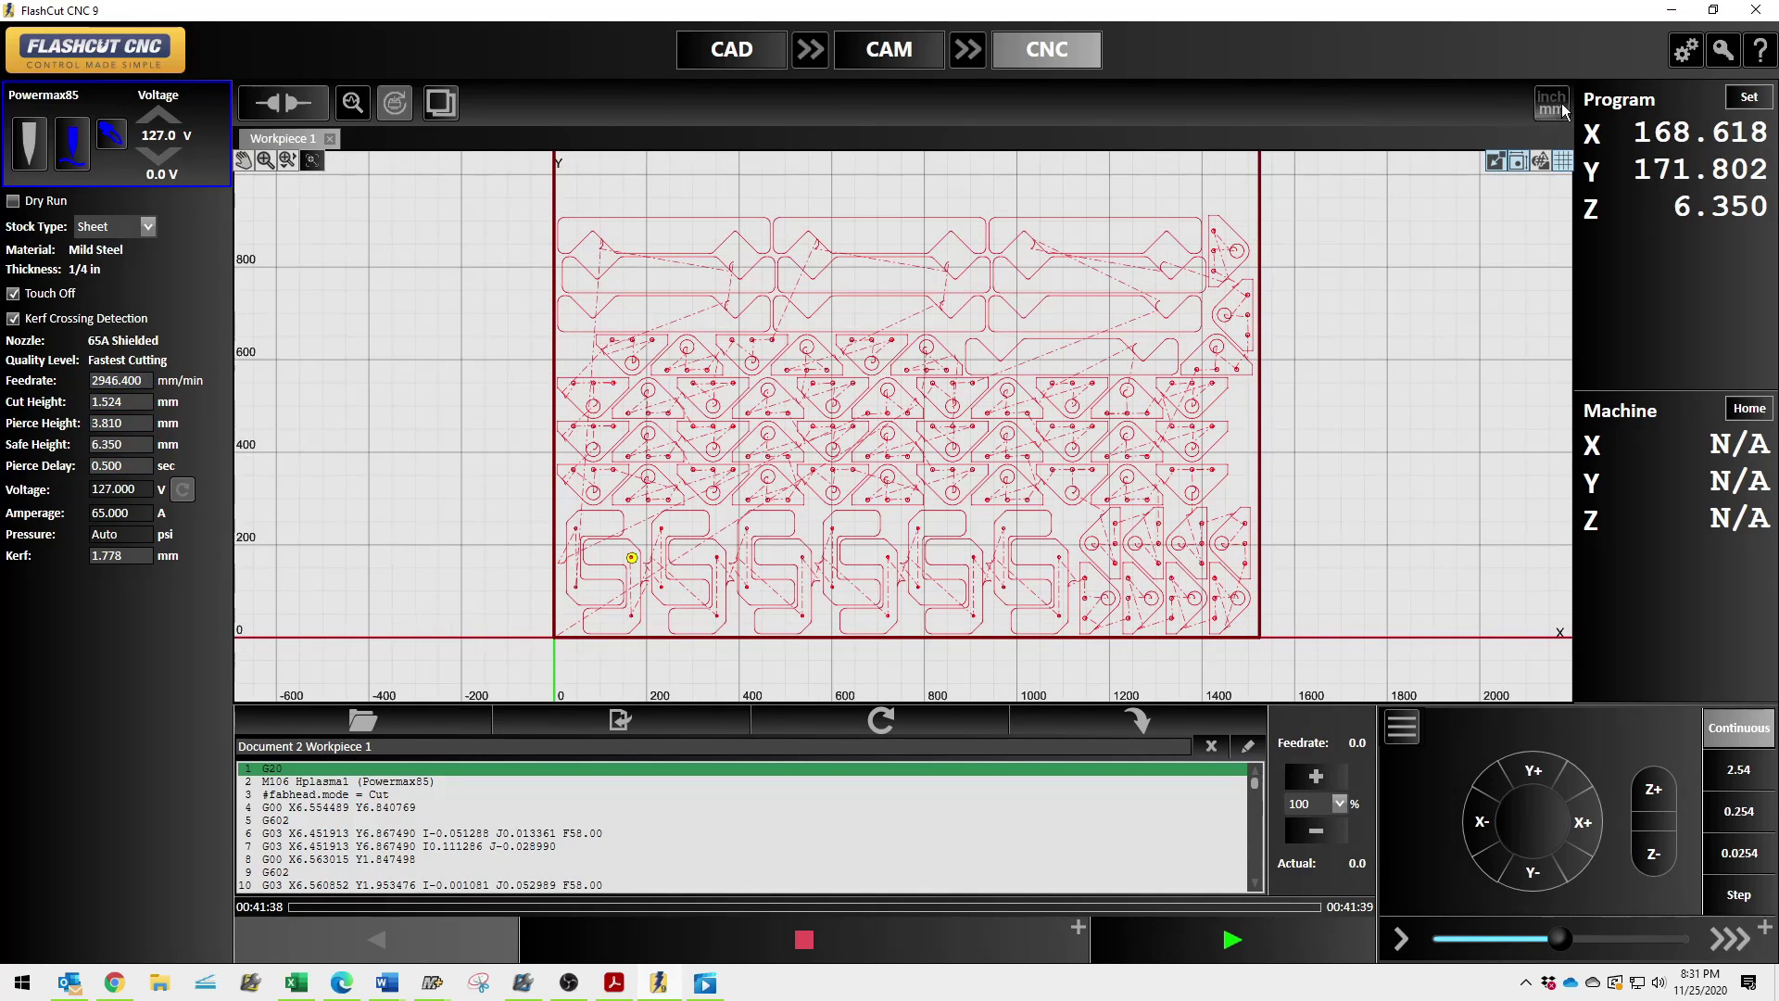
{"action": "left_click", "coordinate": [122, 402]}
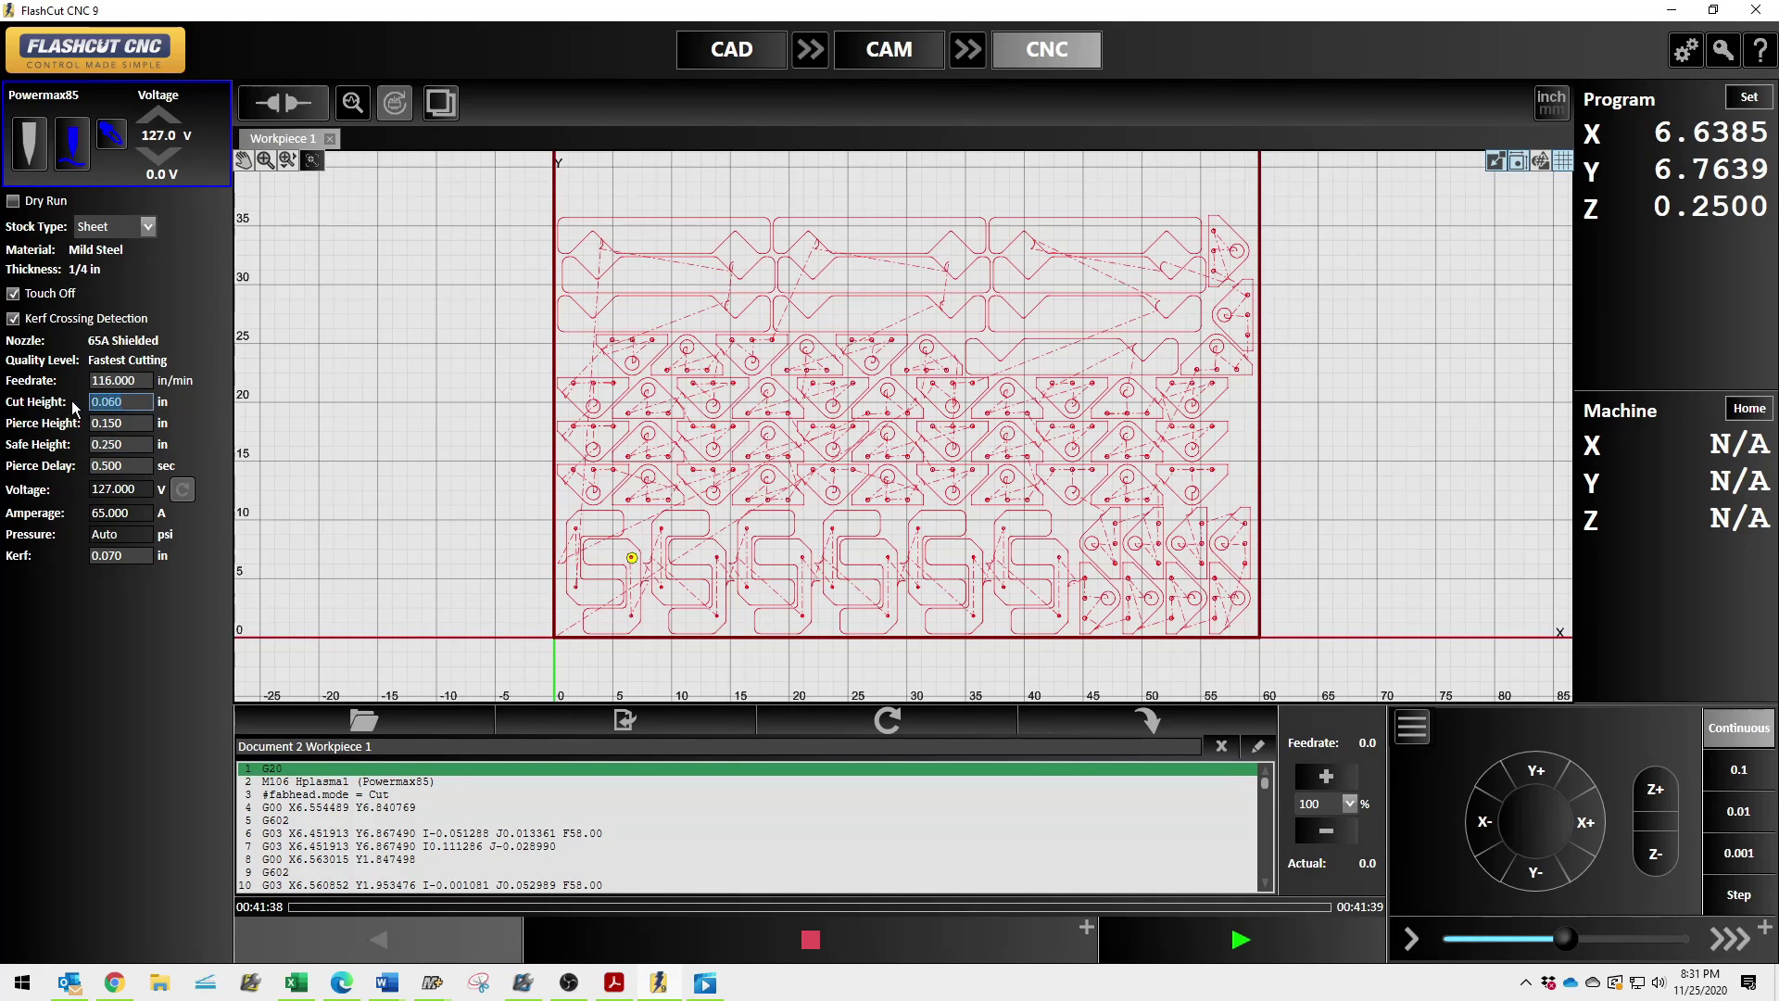
{"action": "type", "text": ".08"}
{"action": "key", "text": "Return"}
Set Pierce Height 0.170, Safe Height 0.500 and Pierce Delay 0.900.
{"action": "key", "text": "BackSpace"}
{"action": "type", "text": ".170"}
{"action": "key", "text": "Tab"}
{"action": "type", "text": ".5"}
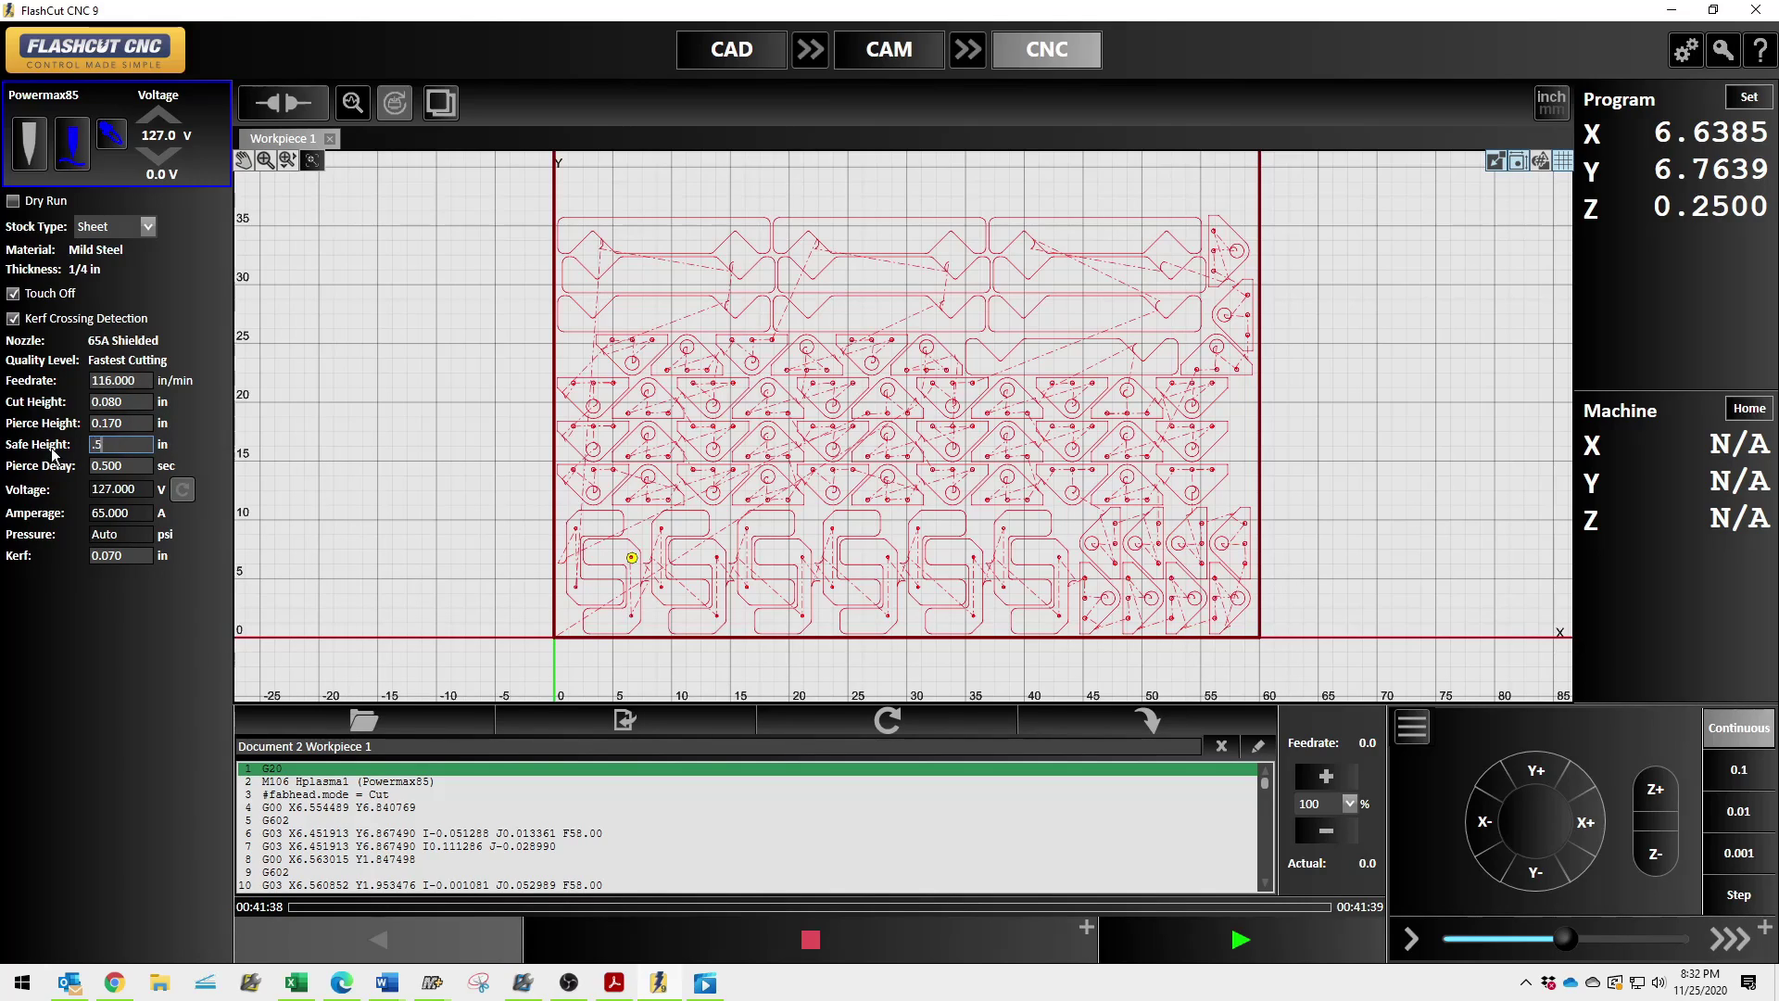
{"action": "left_click", "coordinate": [192, 453]}
{"action": "left_click", "coordinate": [106, 465]}
{"action": "double_click", "coordinate": [107, 465]}
{"action": "type", "text": ".9"}
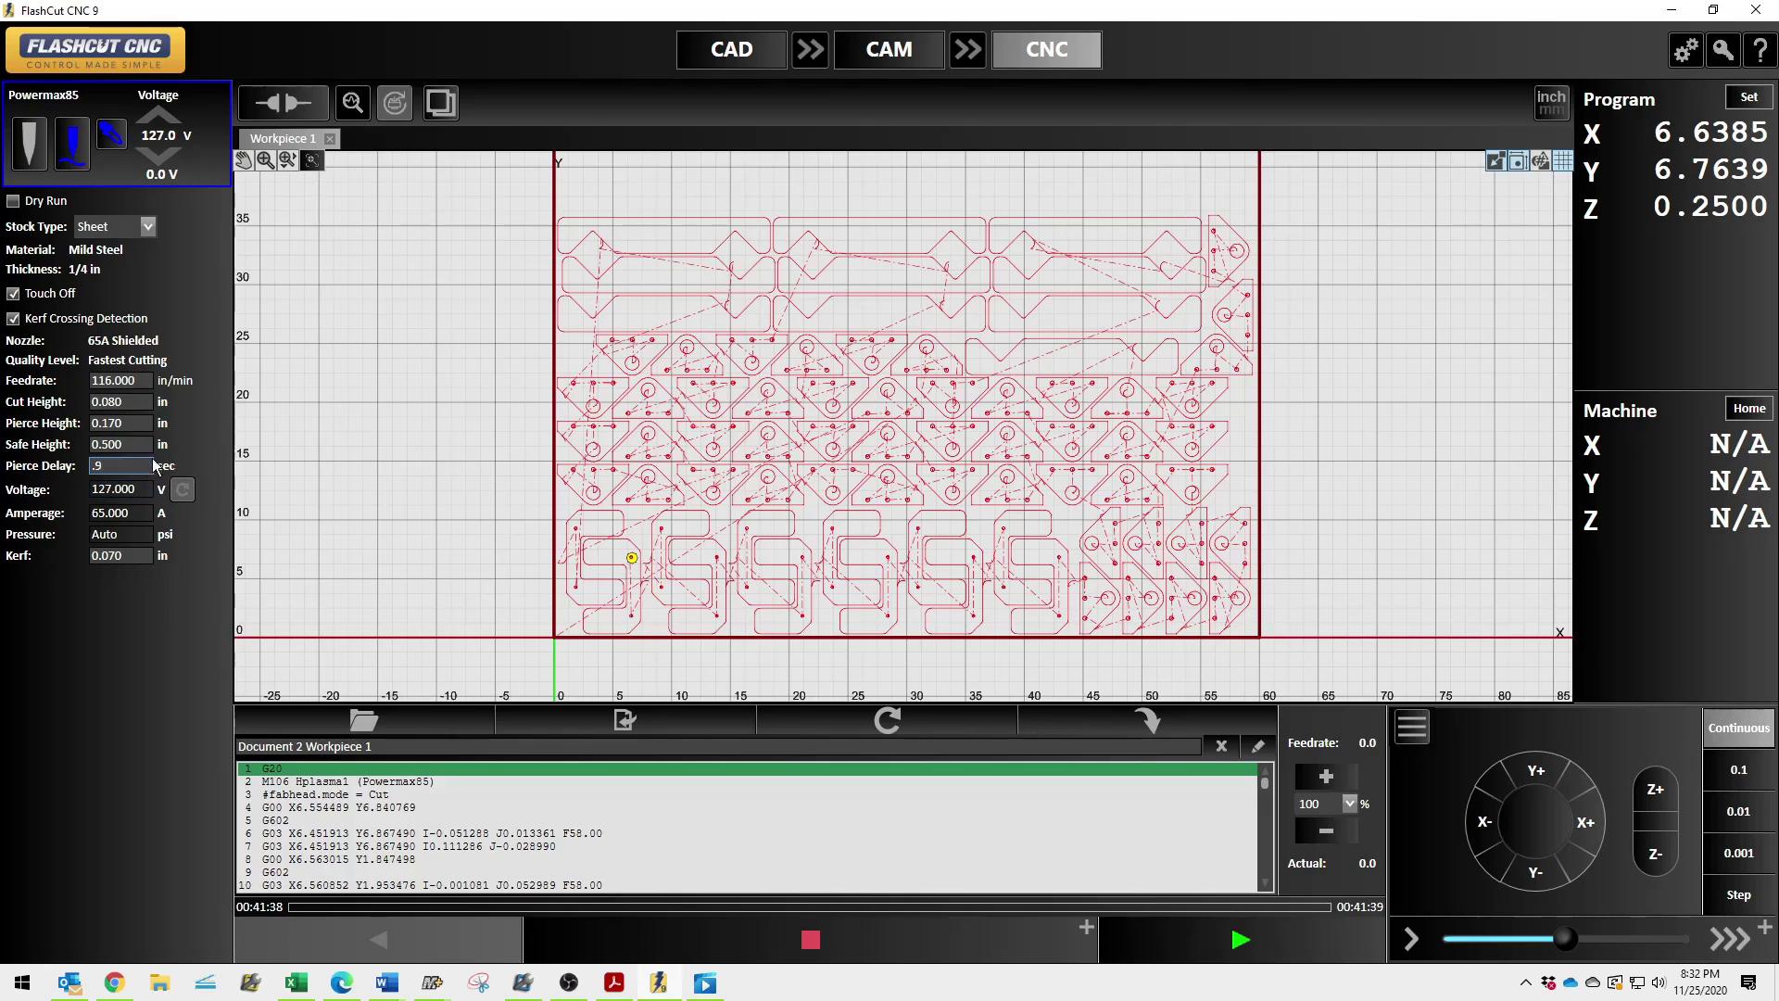
{"action": "left_click", "coordinate": [123, 492]}
Check Voltage, torch voltage, Amperage 65.000 and Kerf 0.070, leaving them unchanged.
{"action": "double_click", "coordinate": [145, 489]}
{"action": "key", "text": "Return"}
{"action": "double_click", "coordinate": [135, 136]}
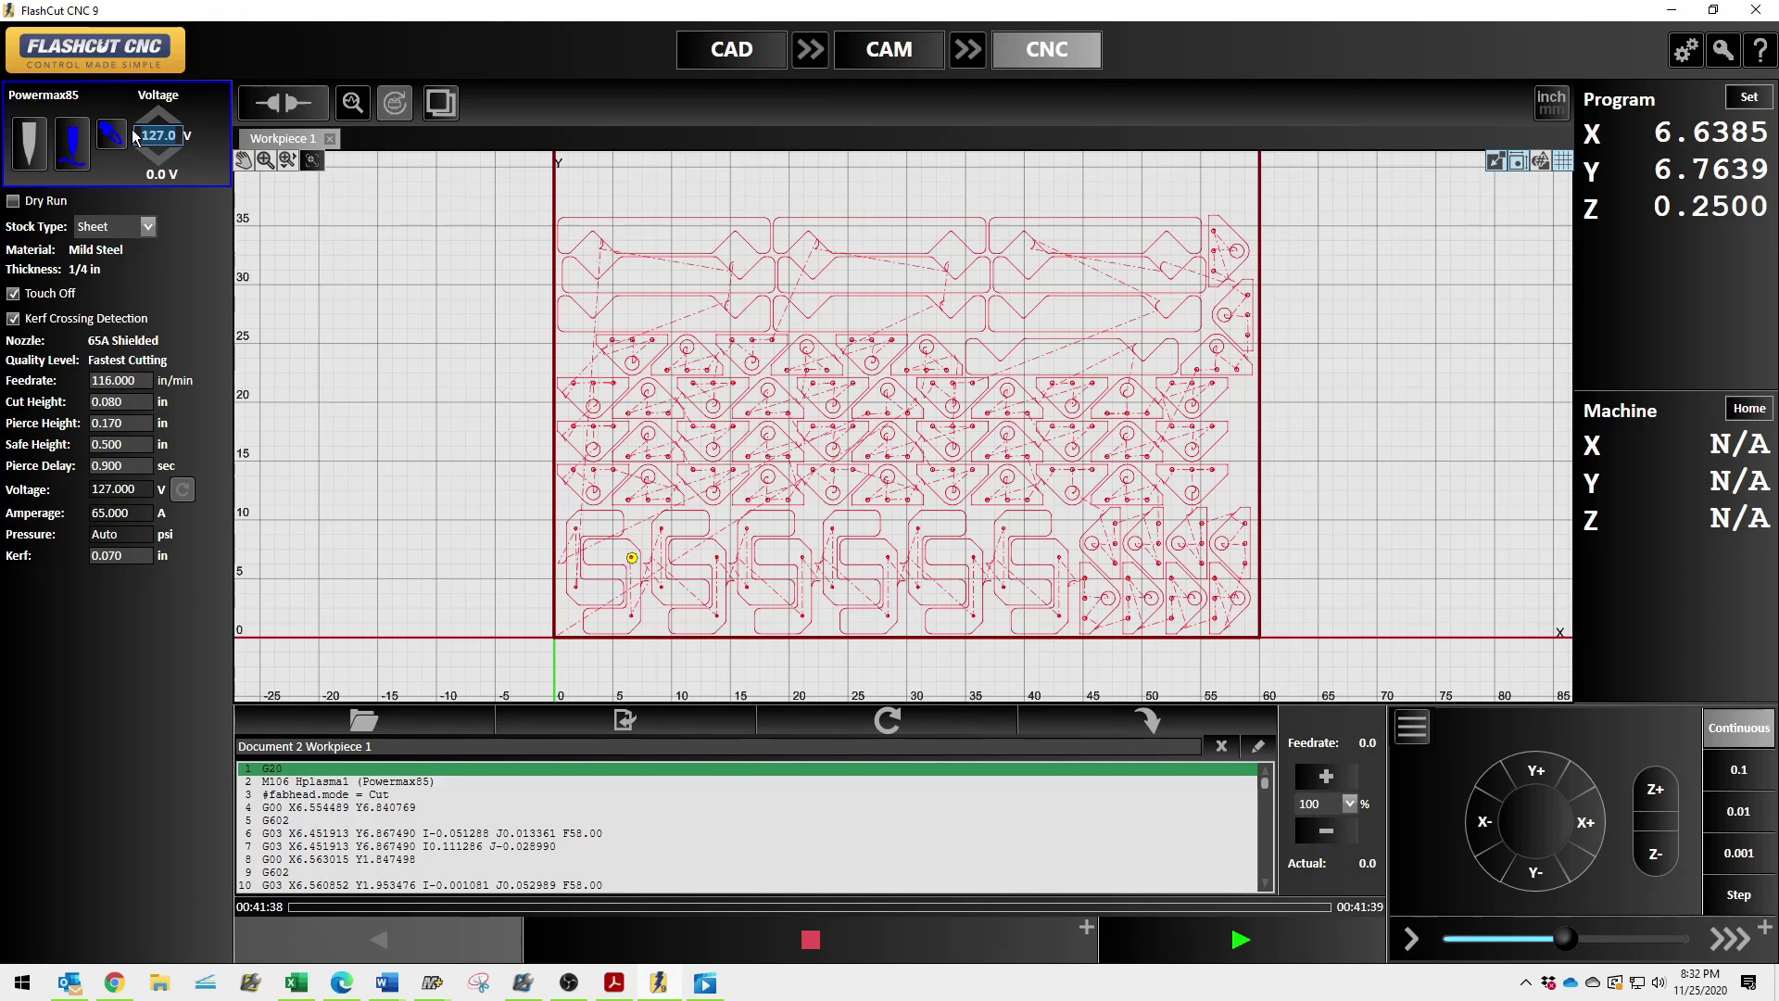
{"action": "left_click", "coordinate": [158, 136]}
{"action": "left_click", "coordinate": [136, 517]}
{"action": "left_click_drag", "start_coordinate": [136, 513], "coordinate": [78, 512]}
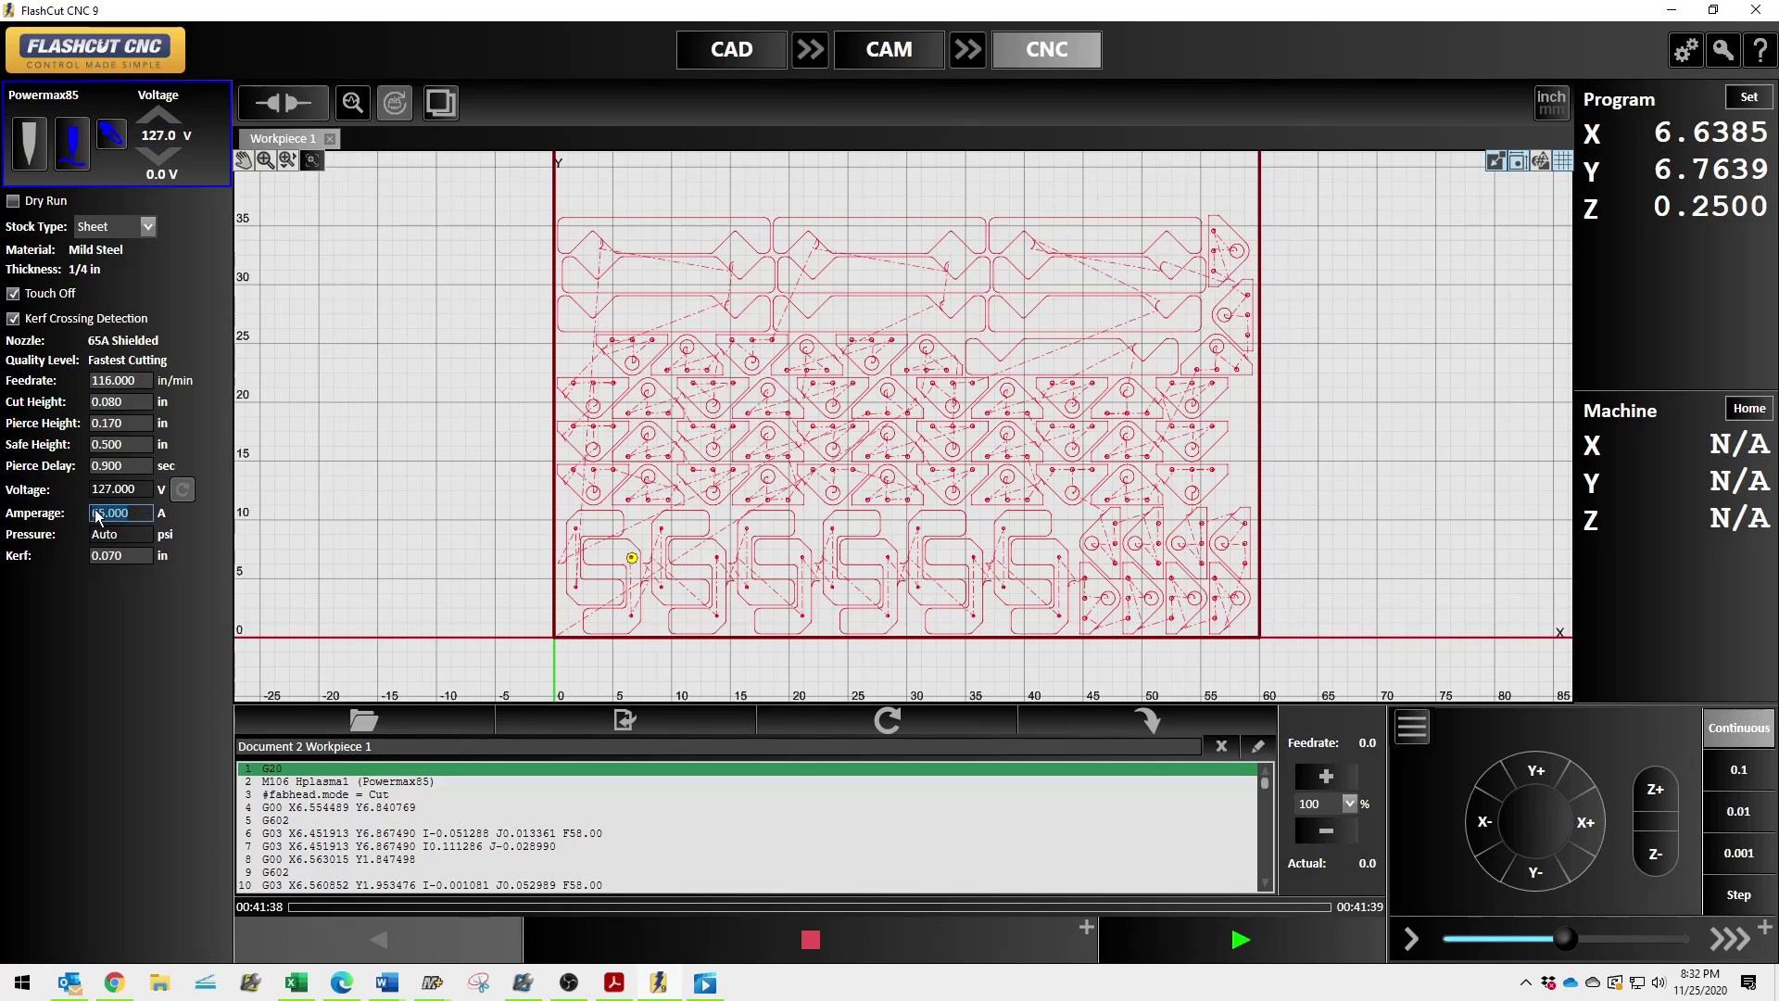
{"action": "left_click", "coordinate": [180, 520]}
{"action": "double_click", "coordinate": [124, 514]}
{"action": "left_click", "coordinate": [180, 527]}
{"action": "left_click", "coordinate": [127, 556]}
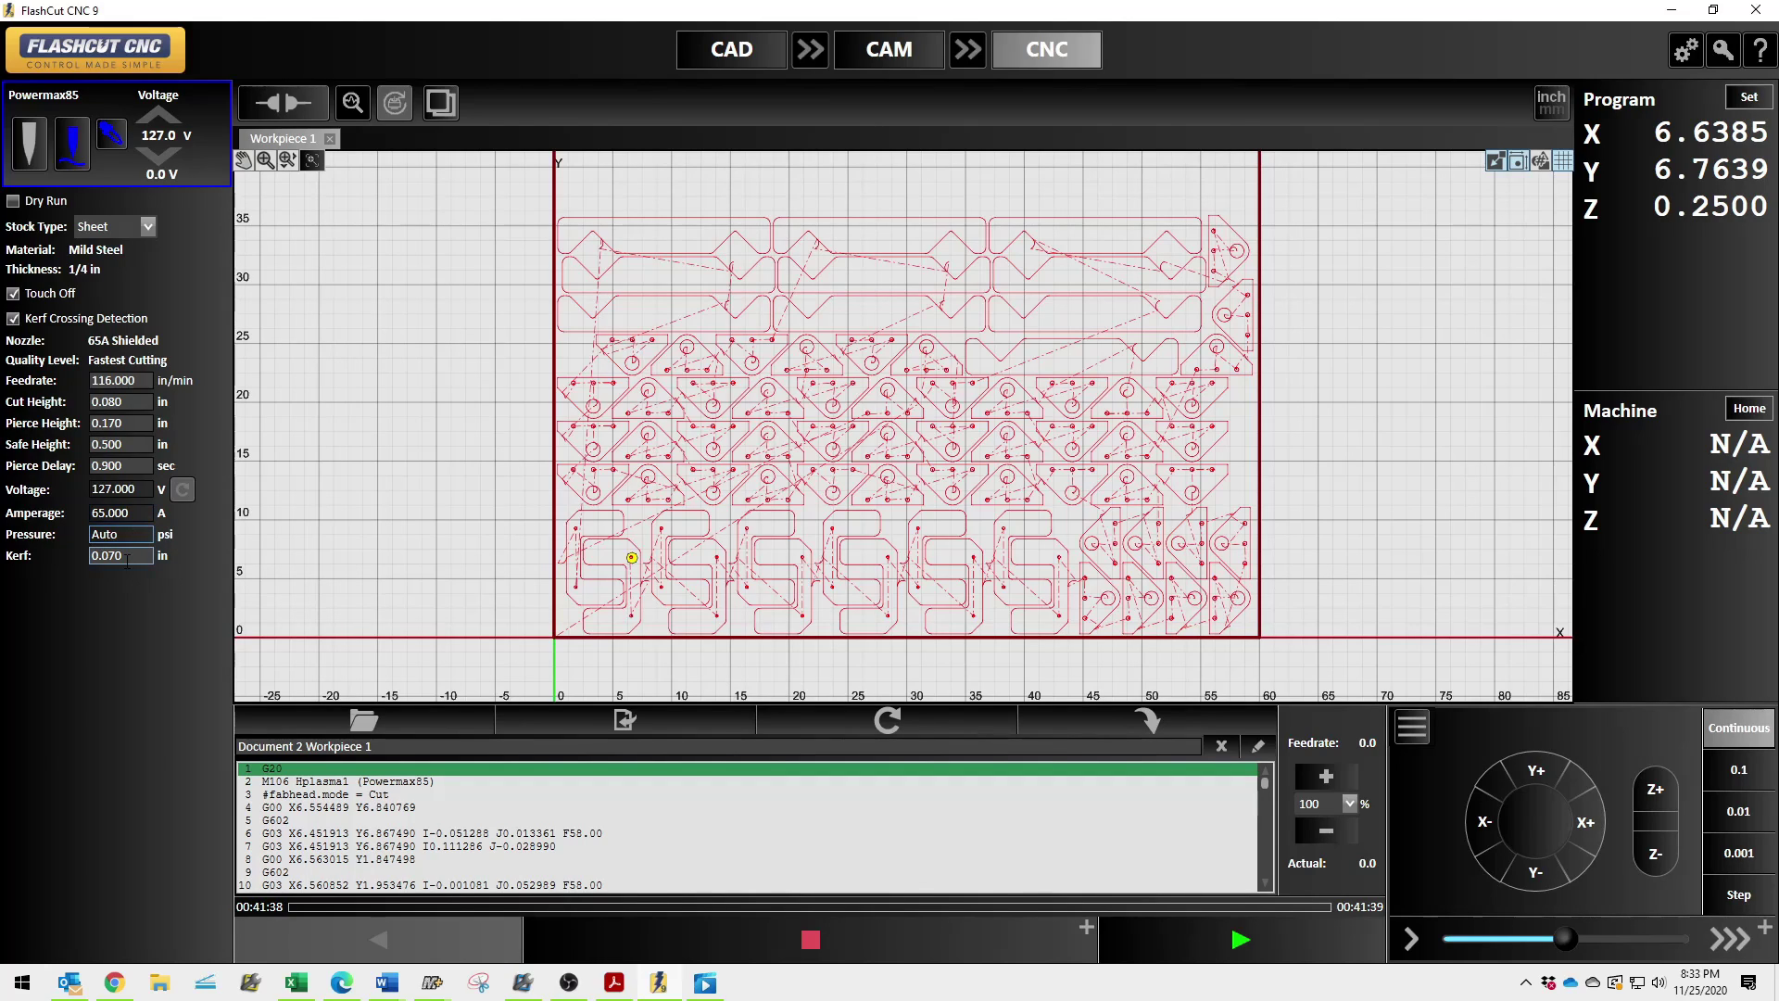
{"action": "left_click", "coordinate": [137, 556]}
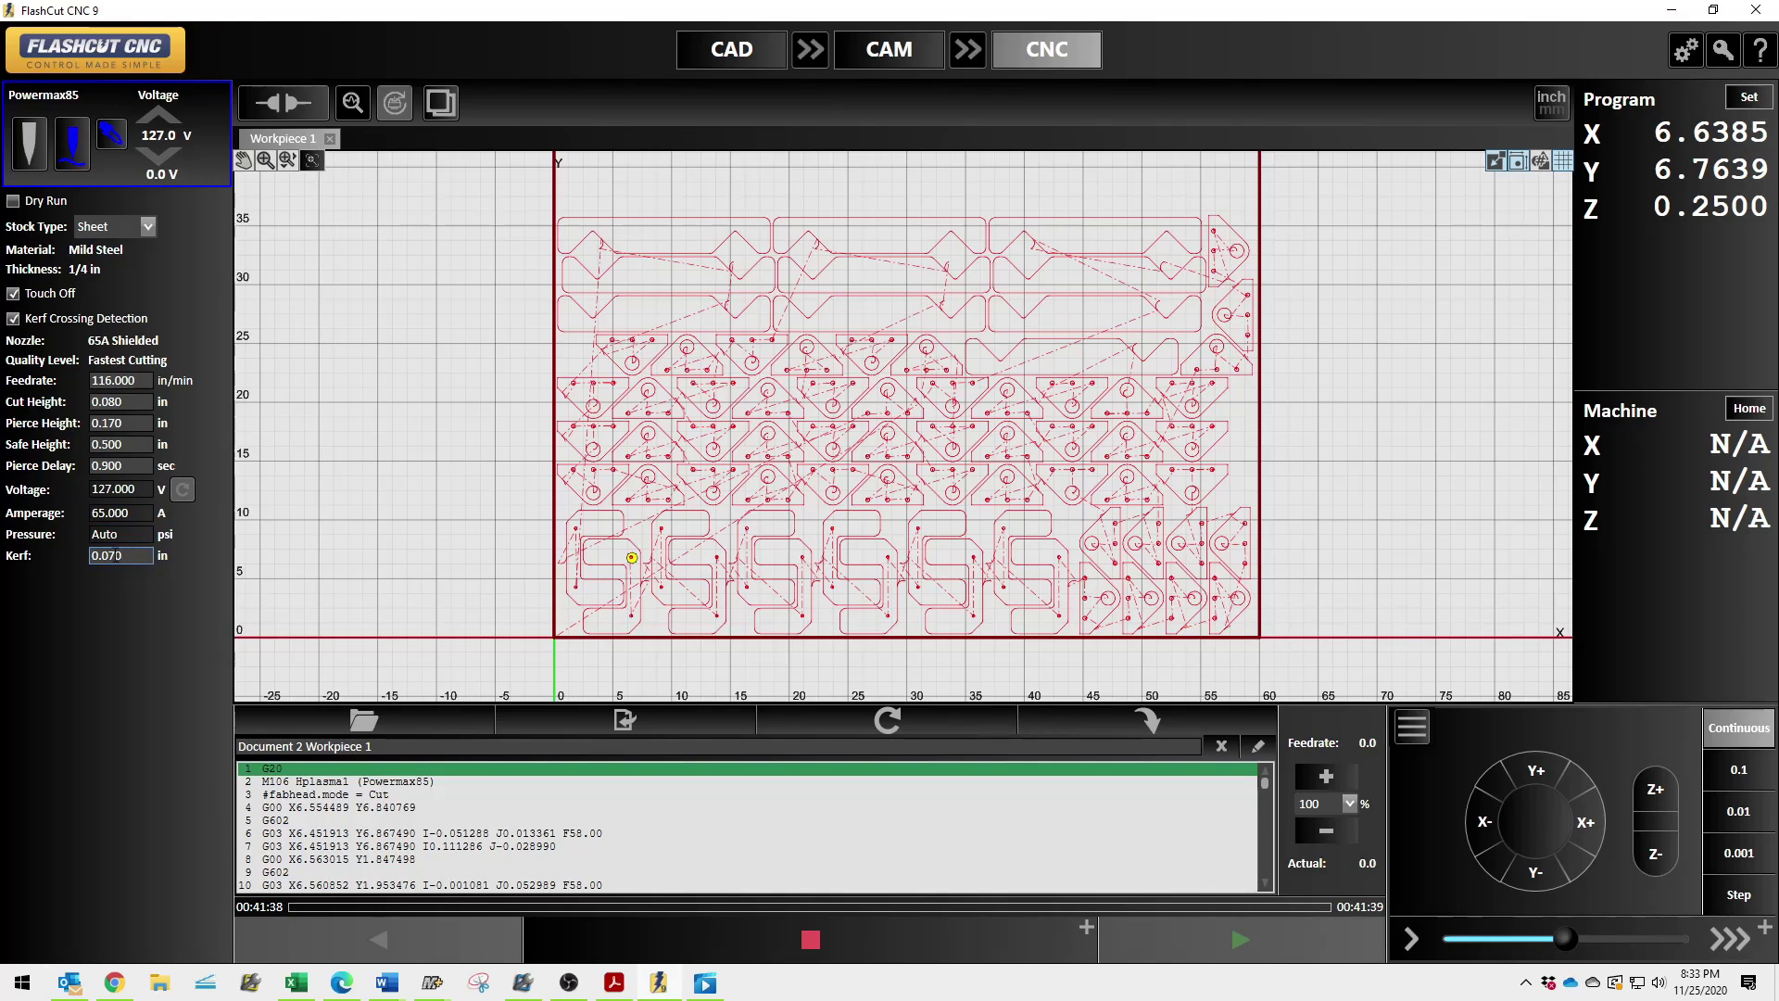
{"action": "left_click", "coordinate": [151, 667]}
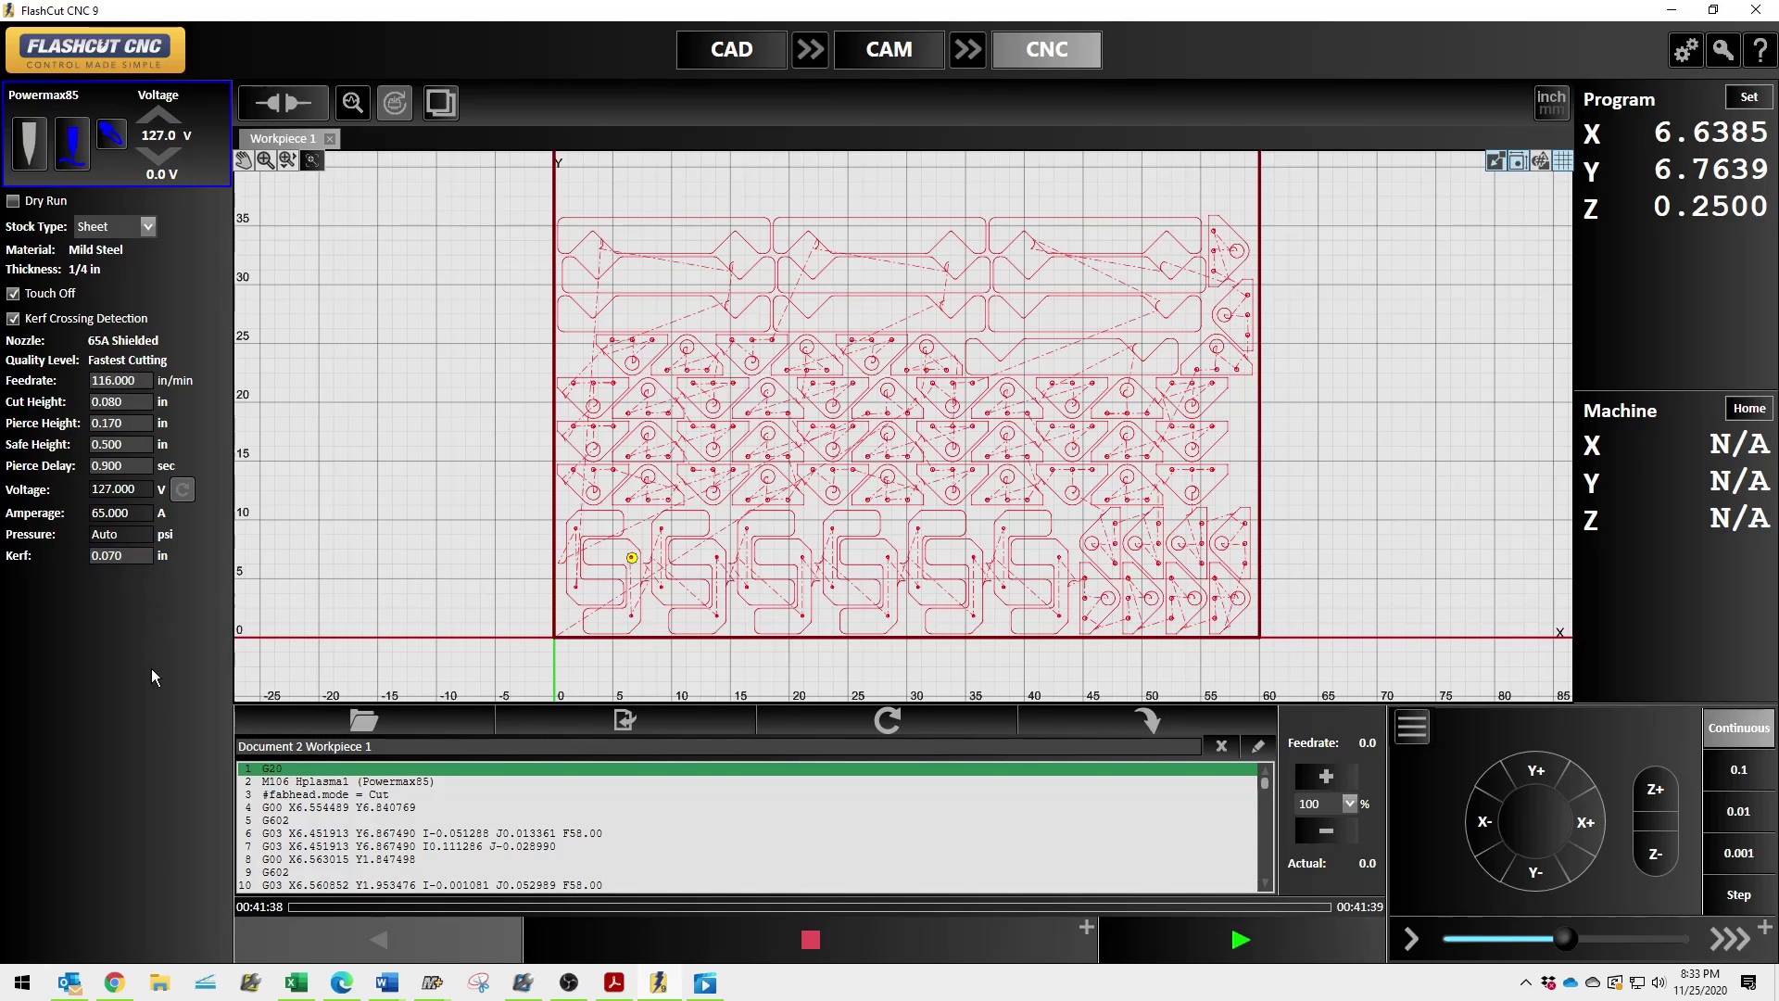
Cancel loading a G-code file, reset the G-code, then briefly start and stop it.
{"action": "left_click", "coordinate": [397, 717]}
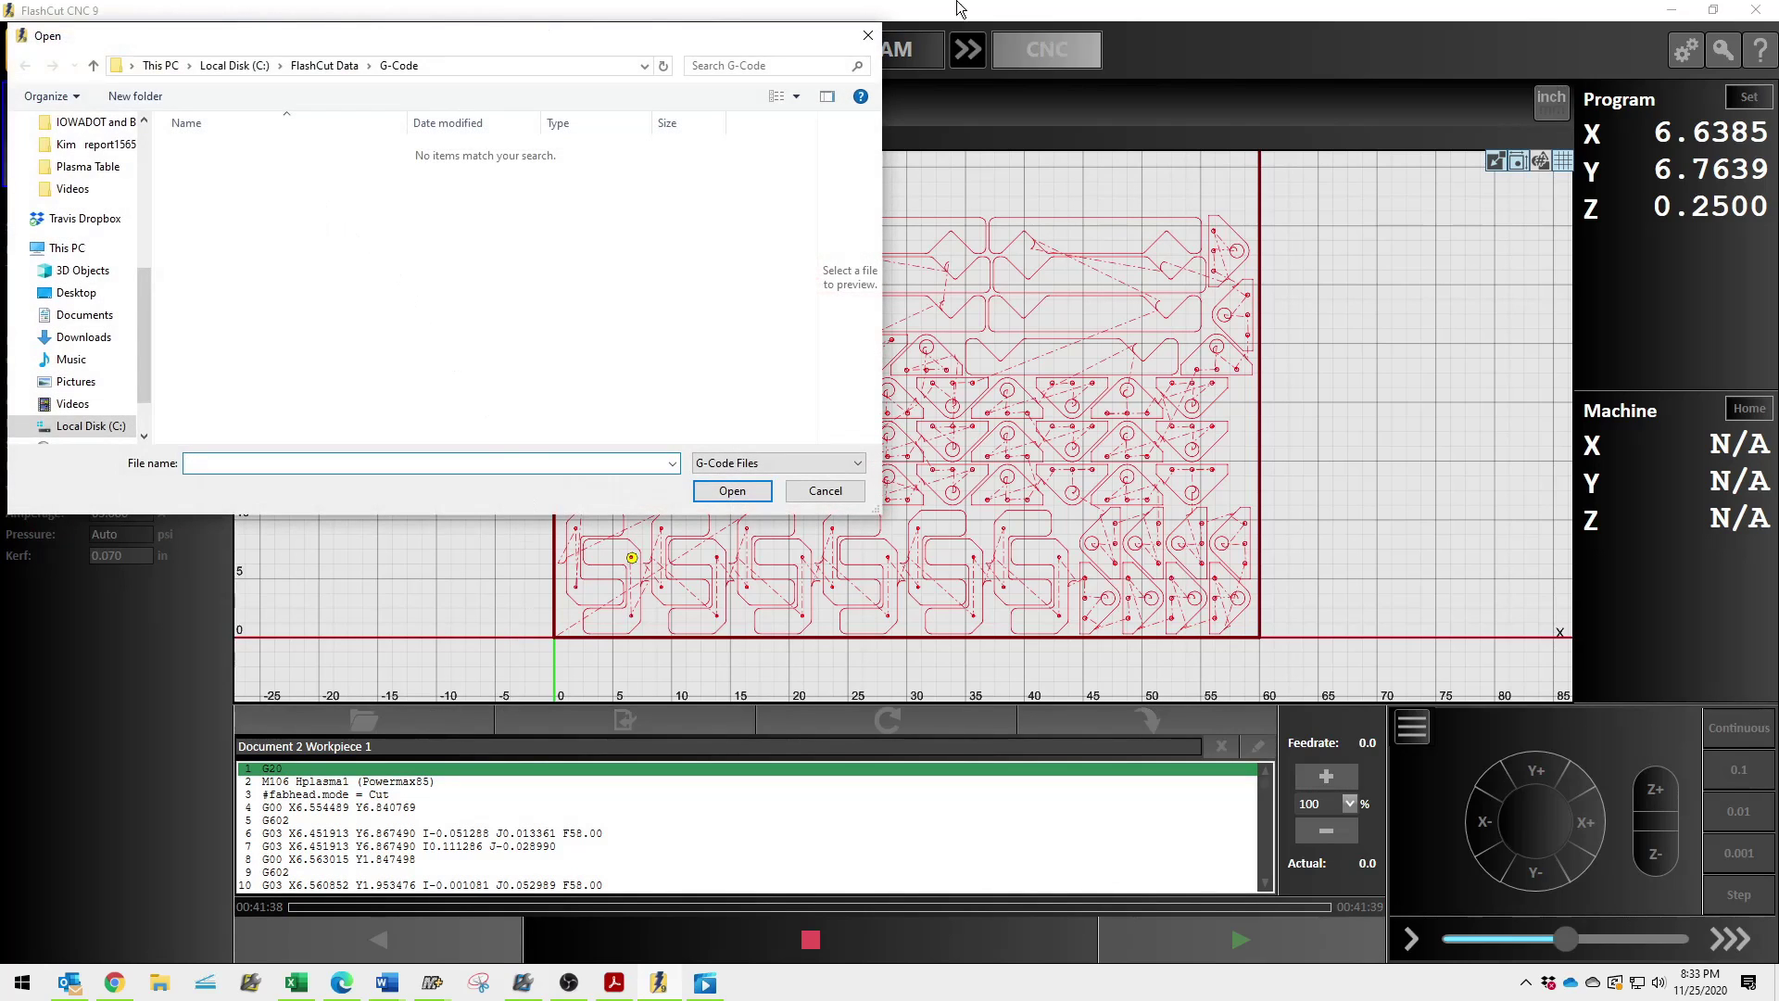
{"action": "left_click", "coordinate": [867, 35]}
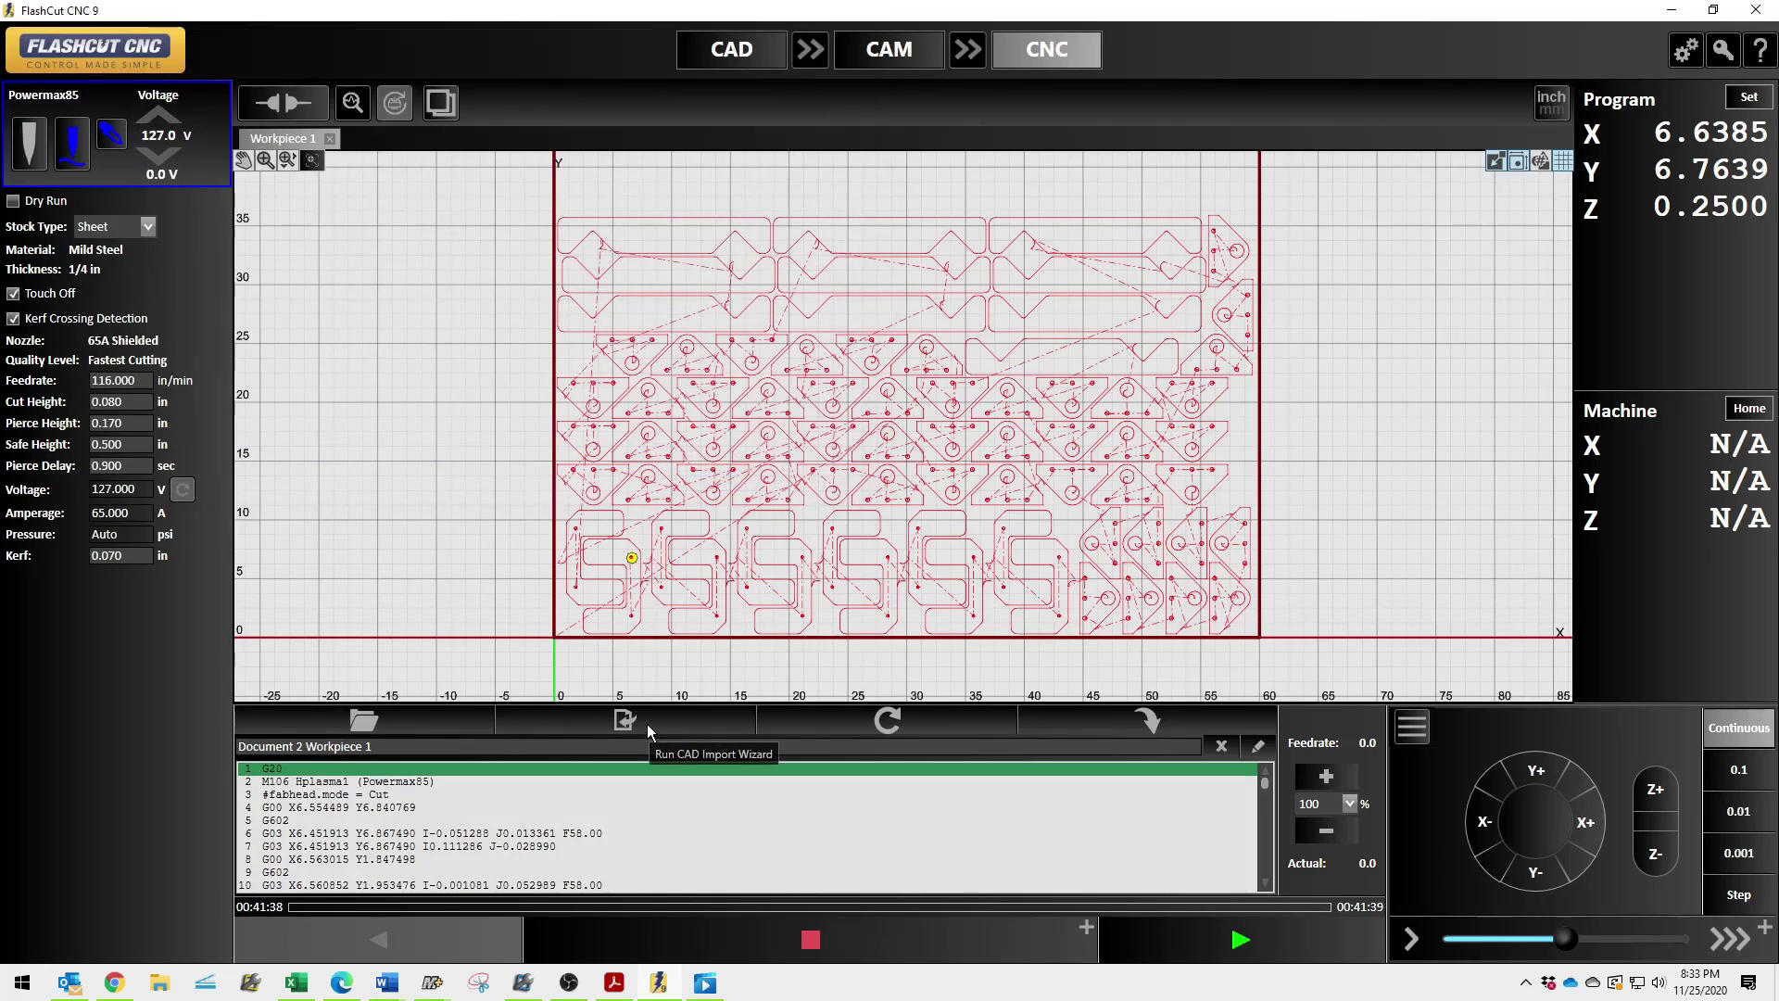
{"action": "left_click", "coordinate": [911, 716]}
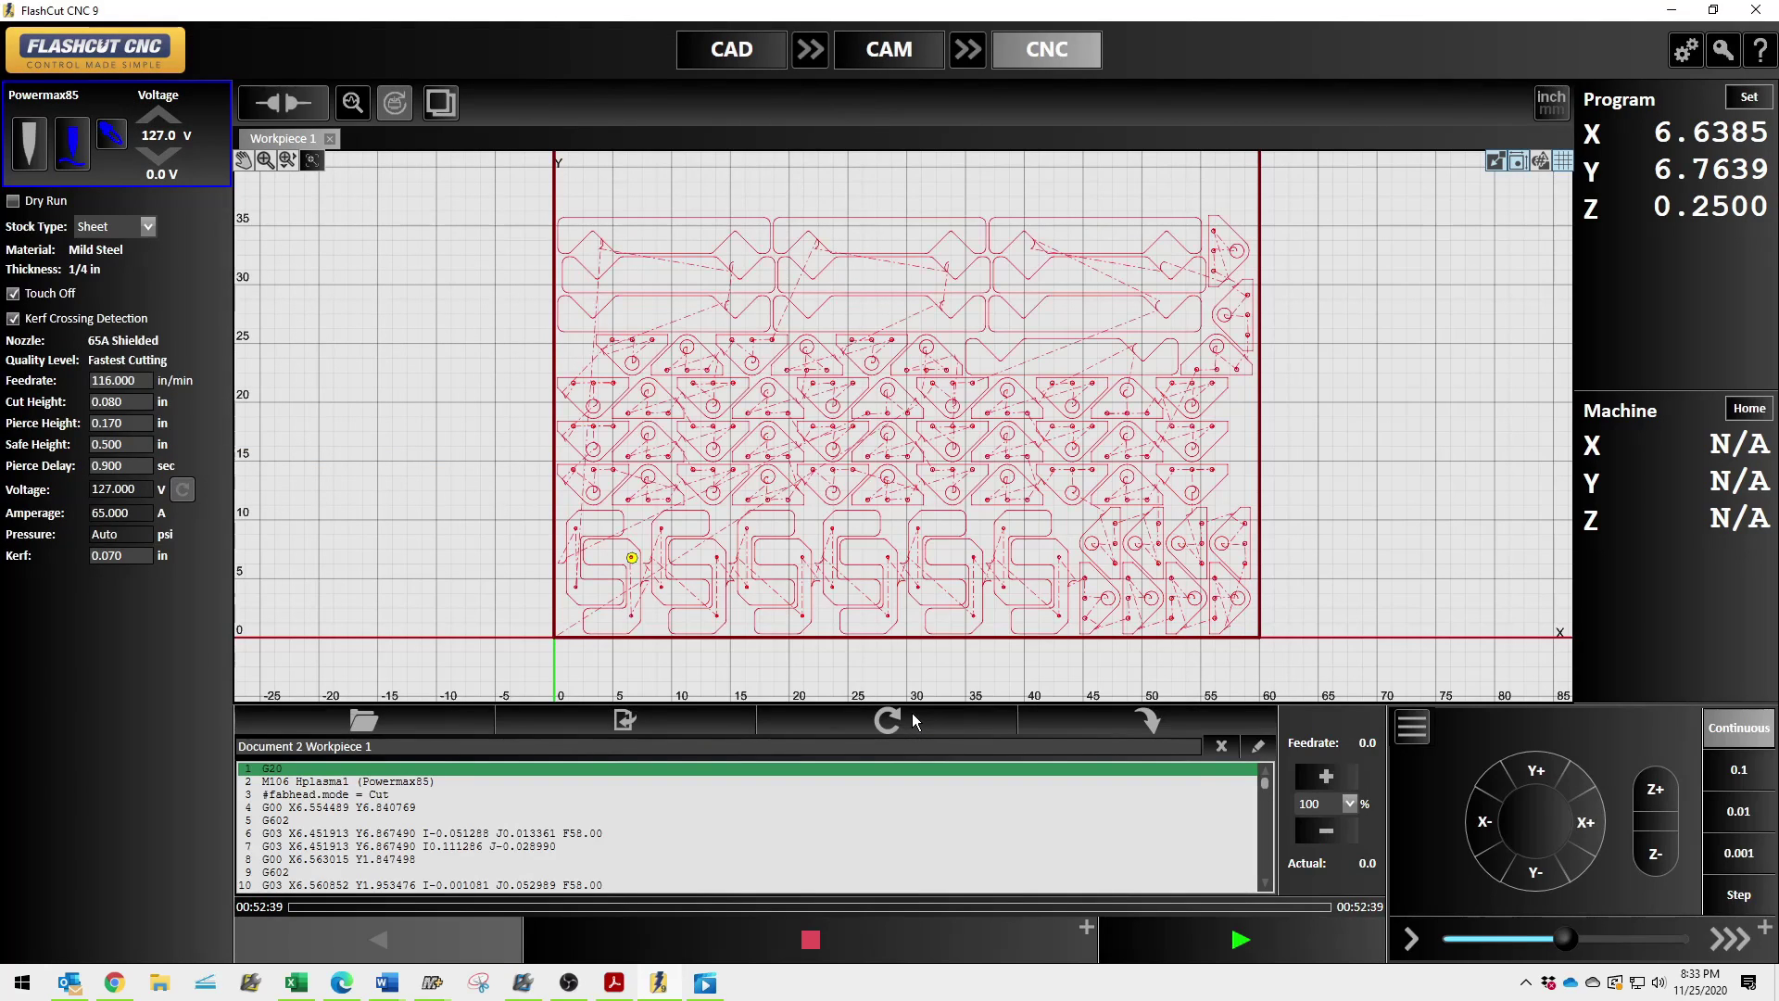
{"action": "key", "text": "F5"}
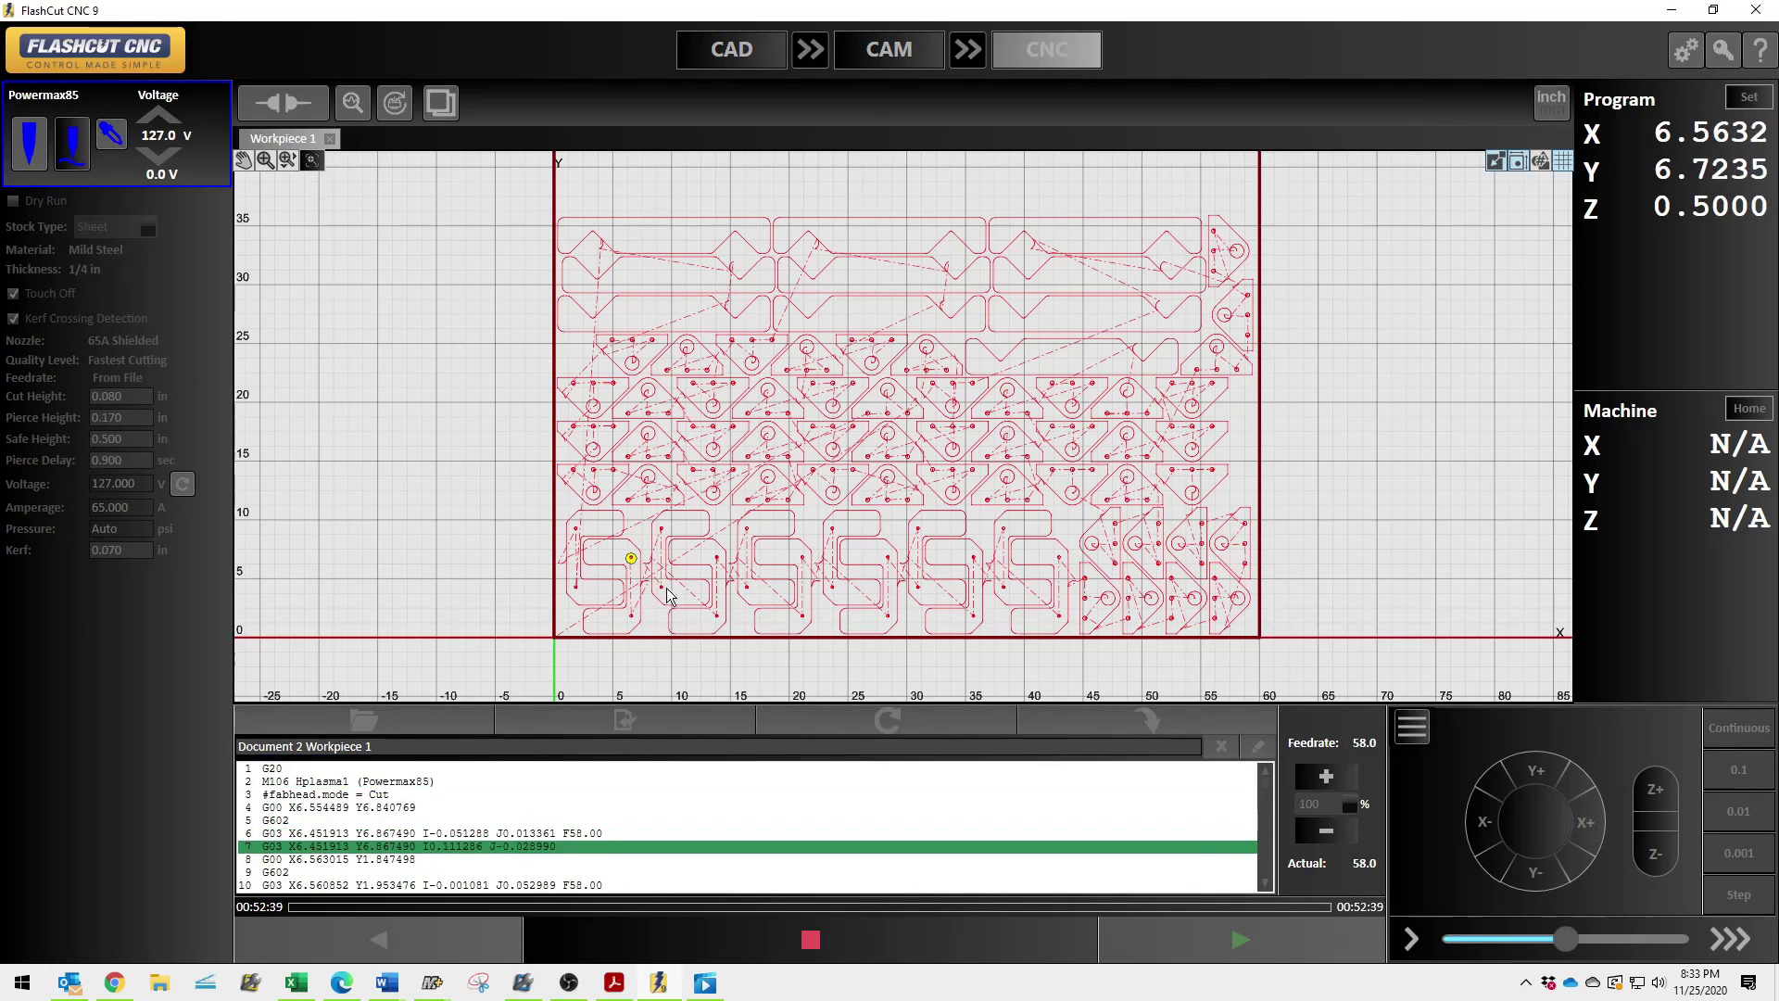
{"action": "left_click", "coordinate": [1037, 930]}
Jump to the rapid move at line 260 and execute the restart from there.
{"action": "left_click", "coordinate": [1095, 714]}
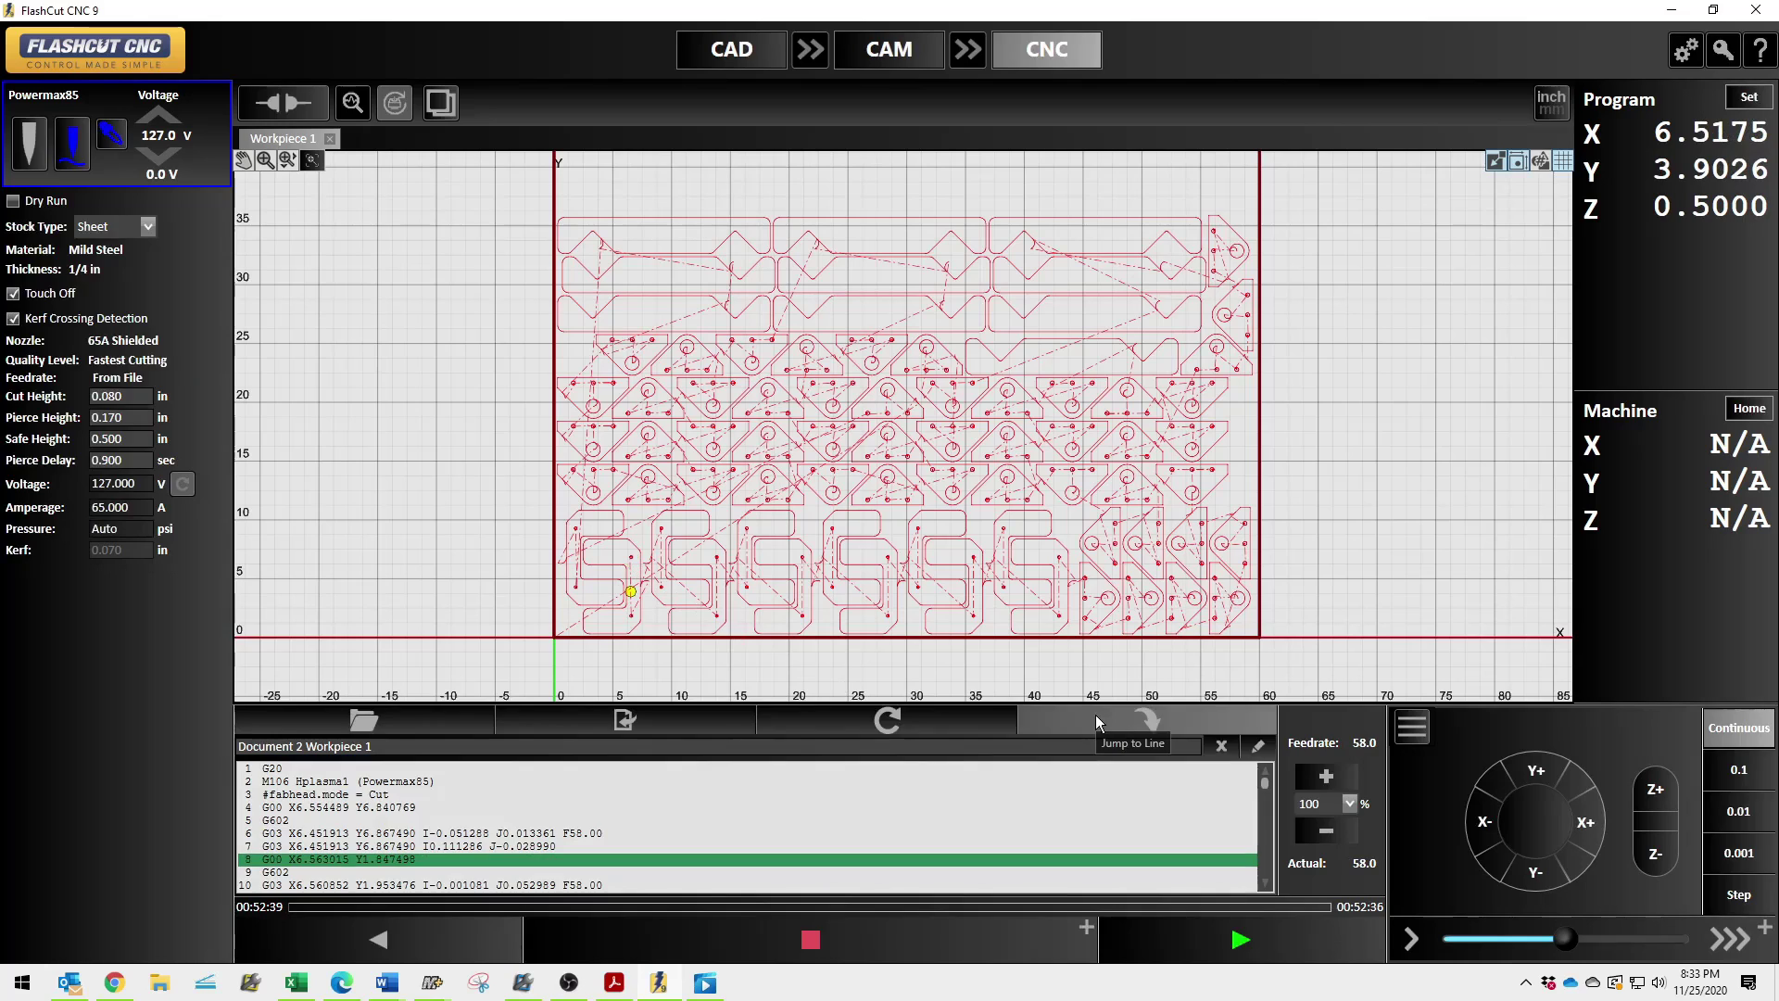
{"action": "scroll", "coordinate": [981, 642], "scroll_direction": "up", "scroll_amount": 5}
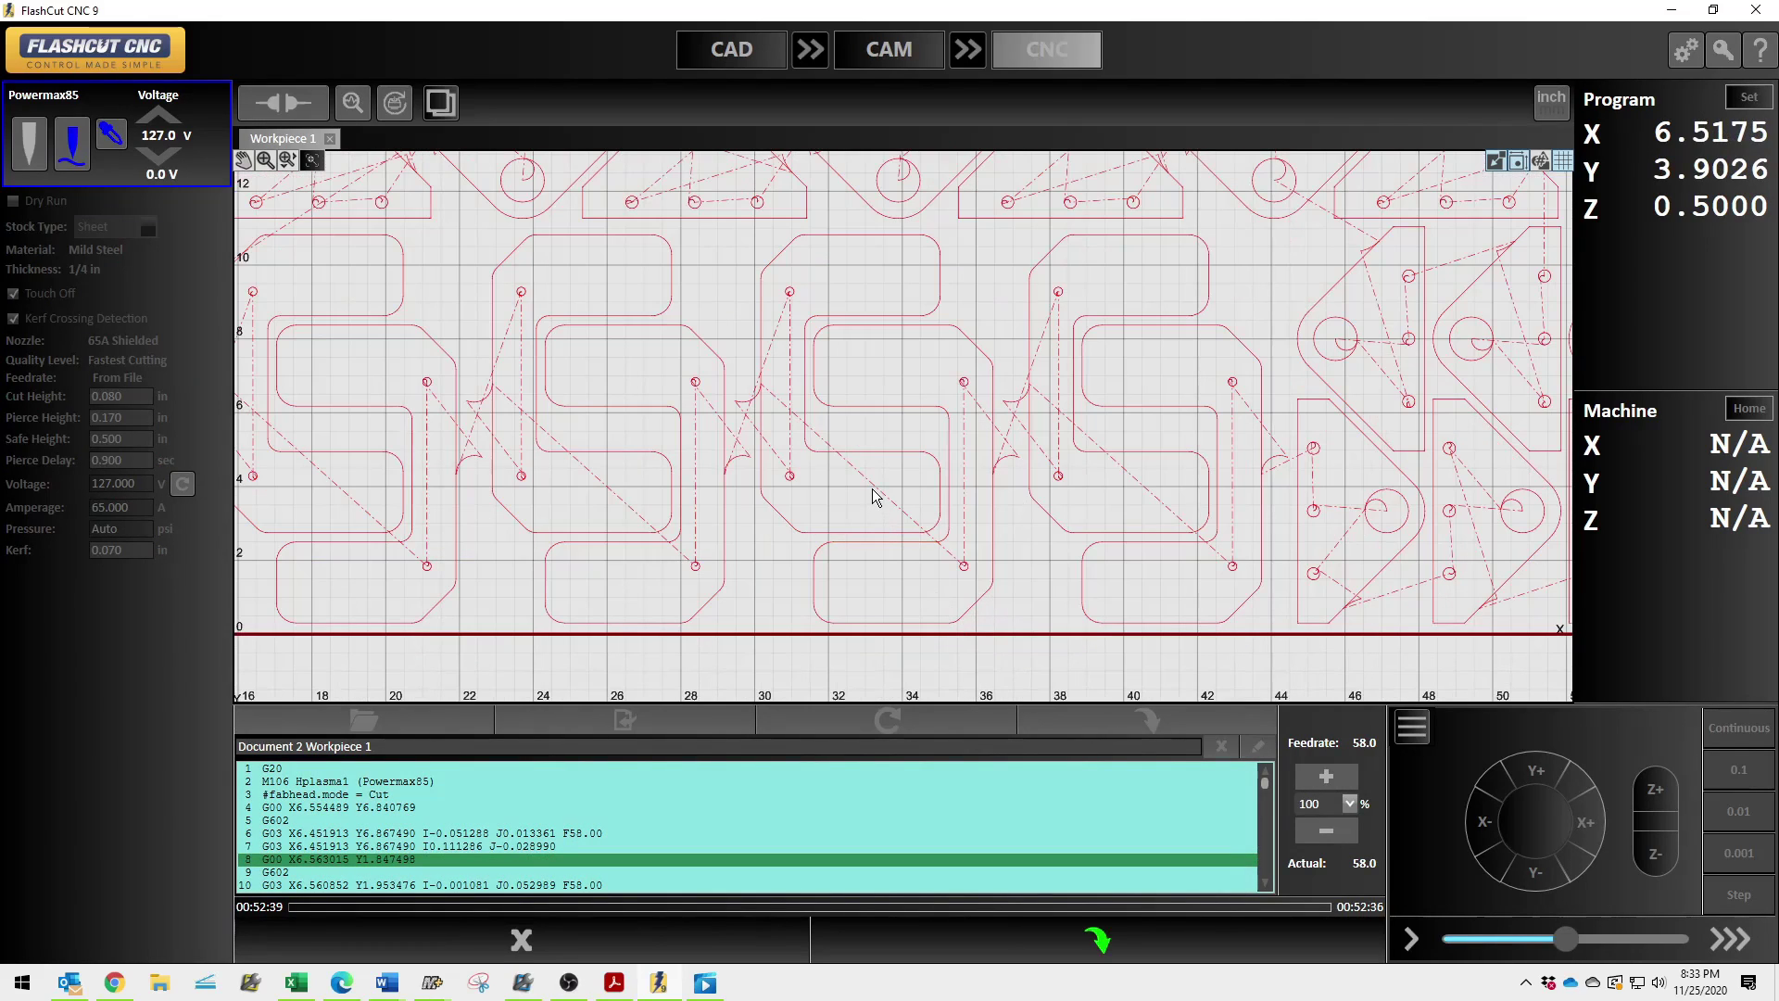
{"action": "left_click", "coordinate": [877, 488]}
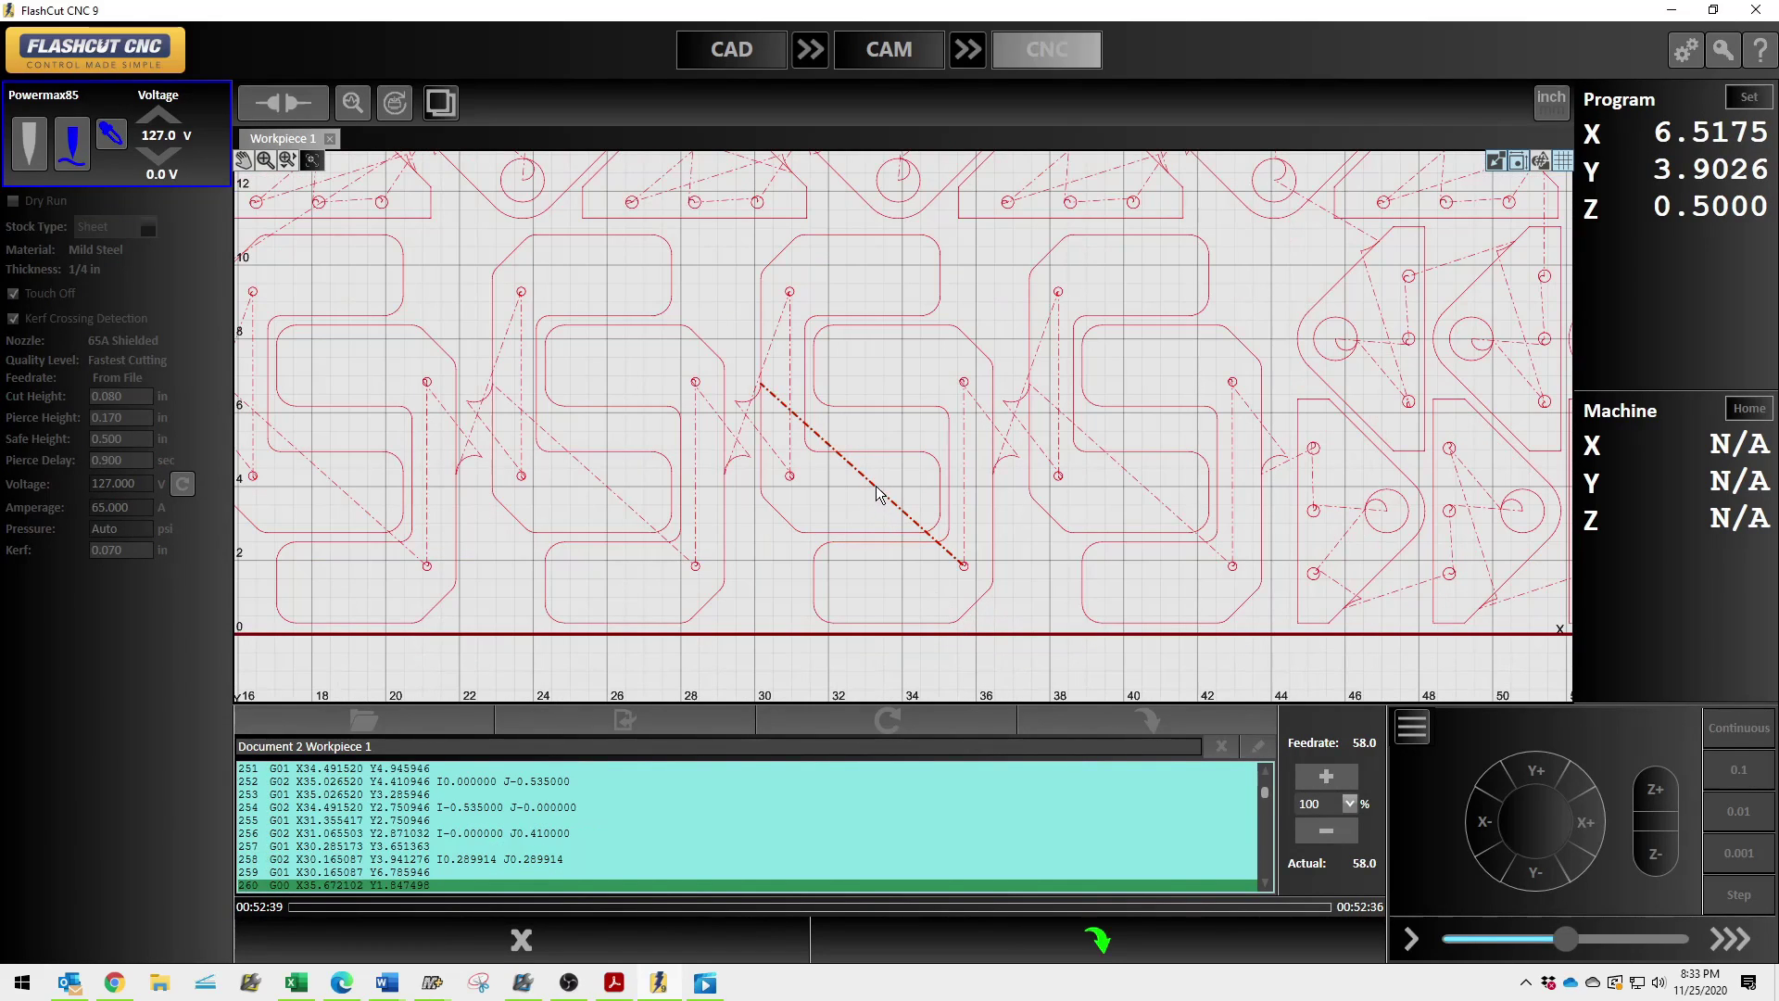
{"action": "left_click", "coordinate": [1098, 941]}
{"action": "left_click", "coordinate": [961, 542]}
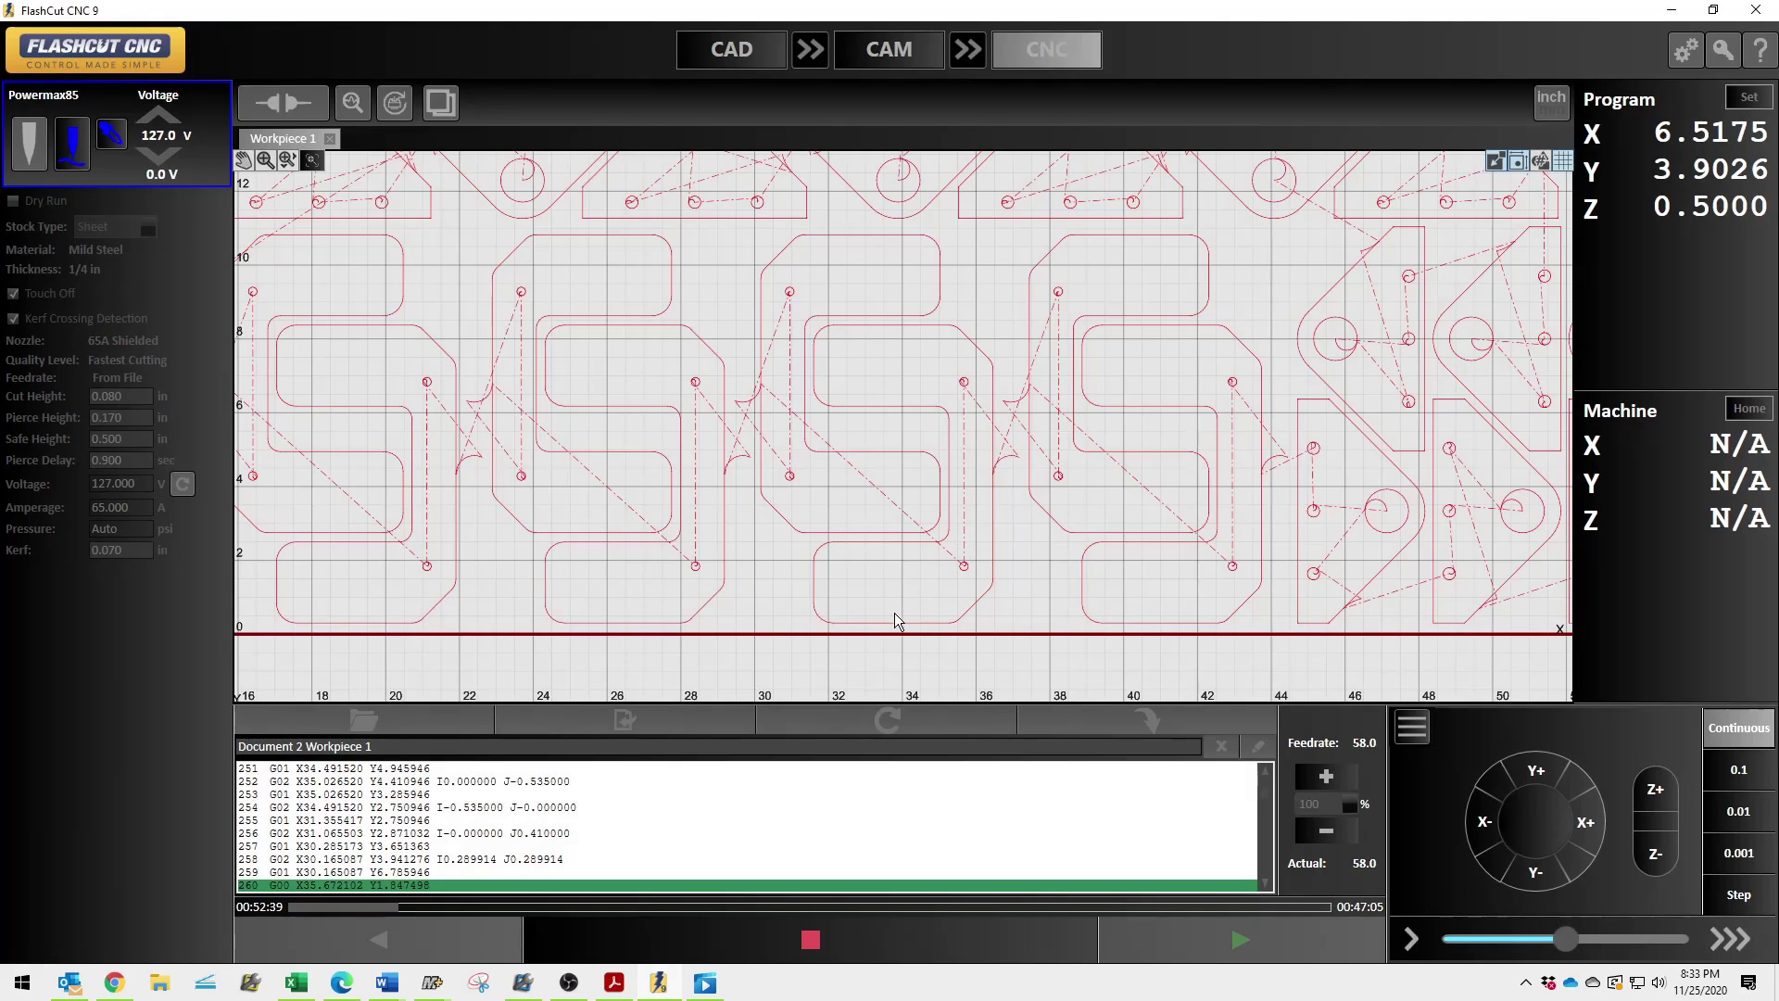
{"action": "scroll", "coordinate": [837, 592], "scroll_direction": "down", "scroll_amount": 2}
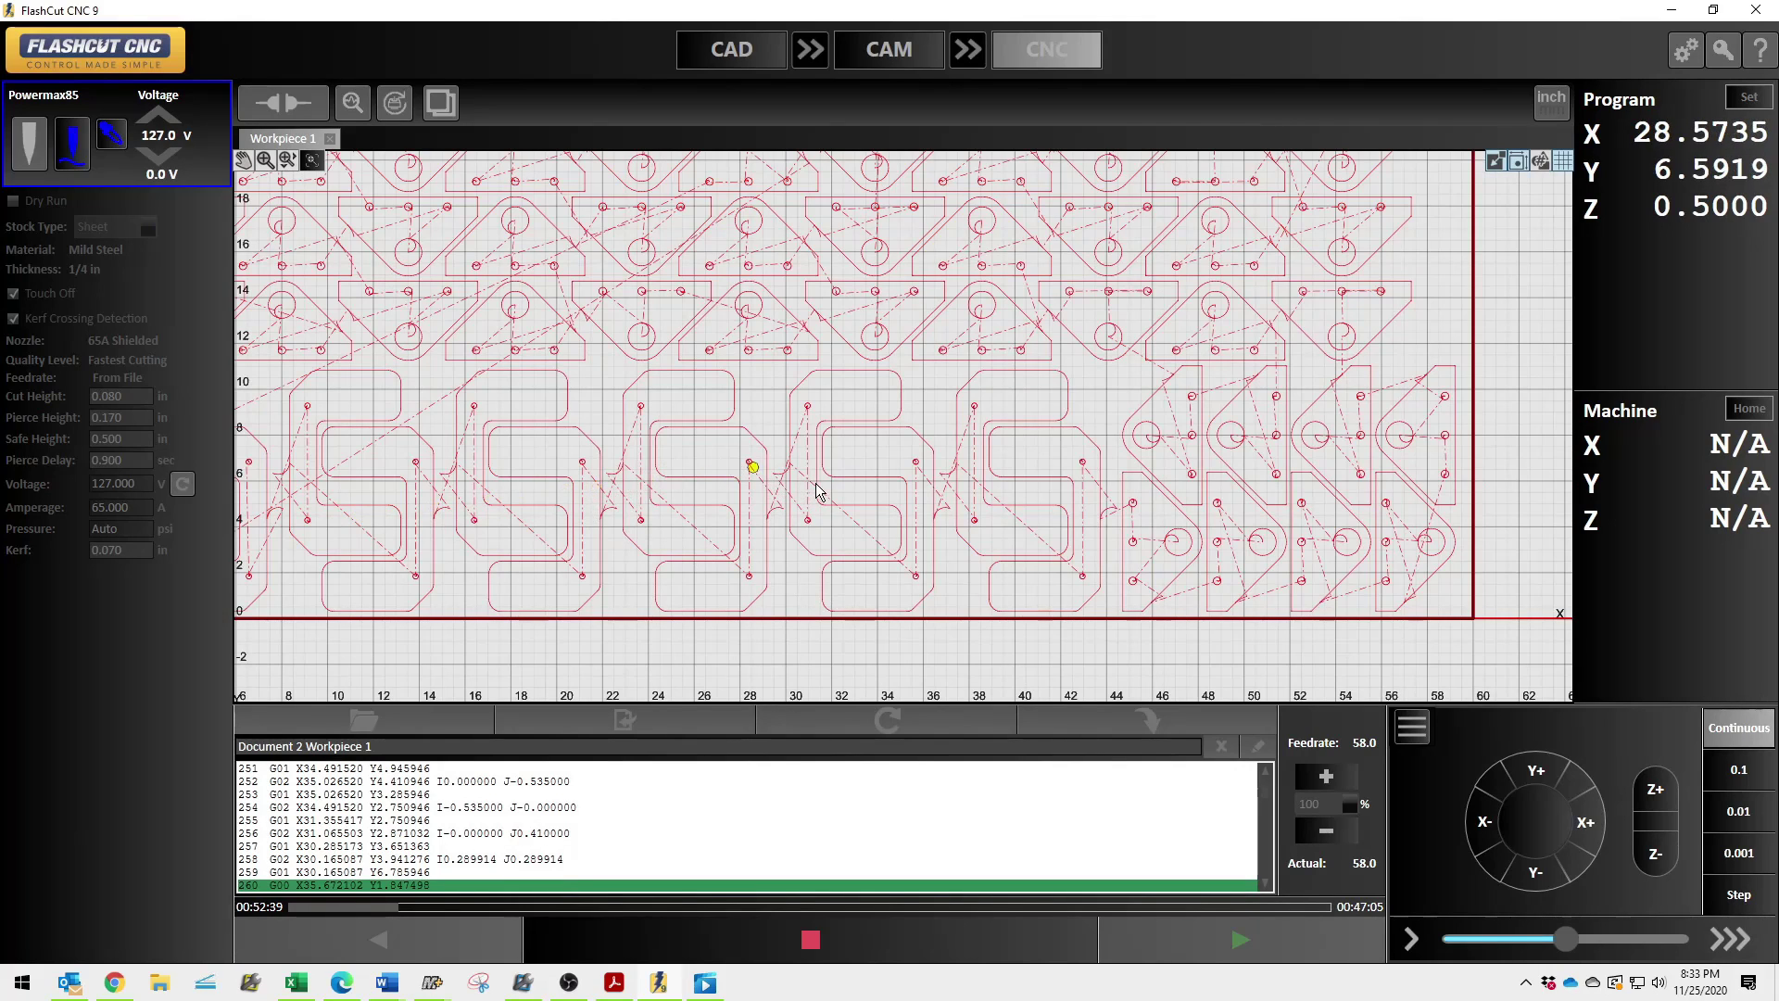
{"action": "scroll", "coordinate": [845, 582], "scroll_direction": "down", "scroll_amount": 2}
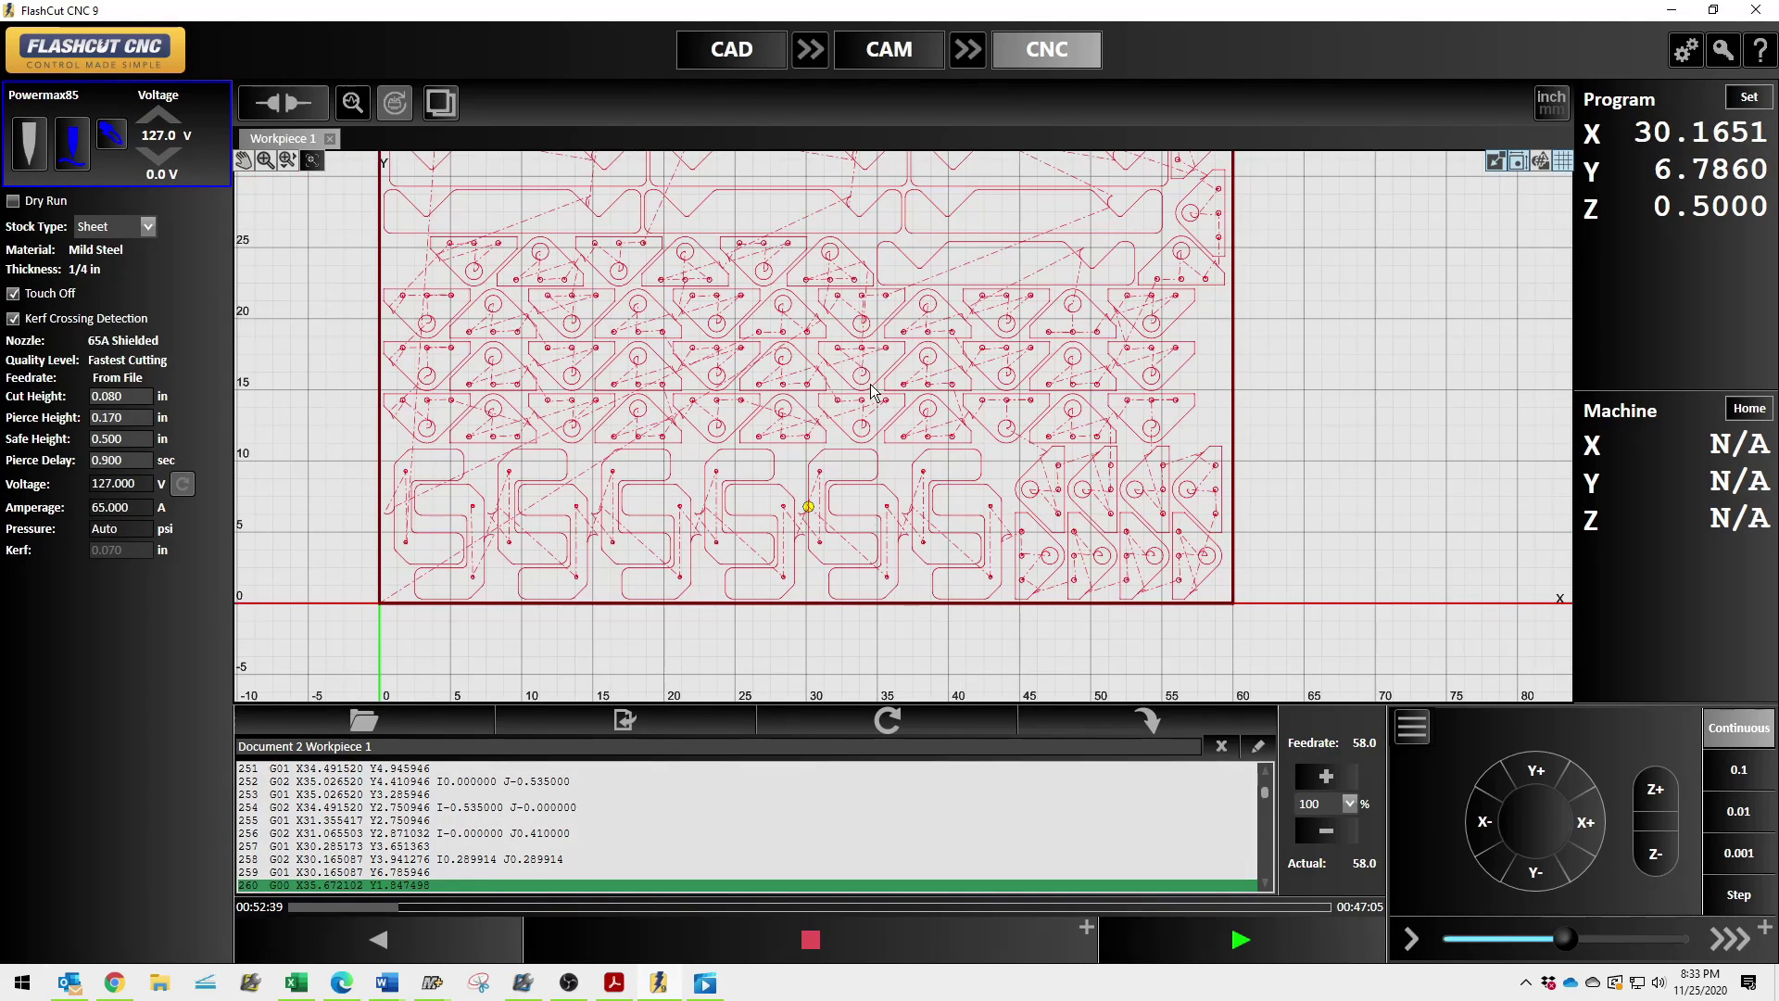
{"action": "scroll", "coordinate": [878, 613], "scroll_direction": "up", "scroll_amount": 1}
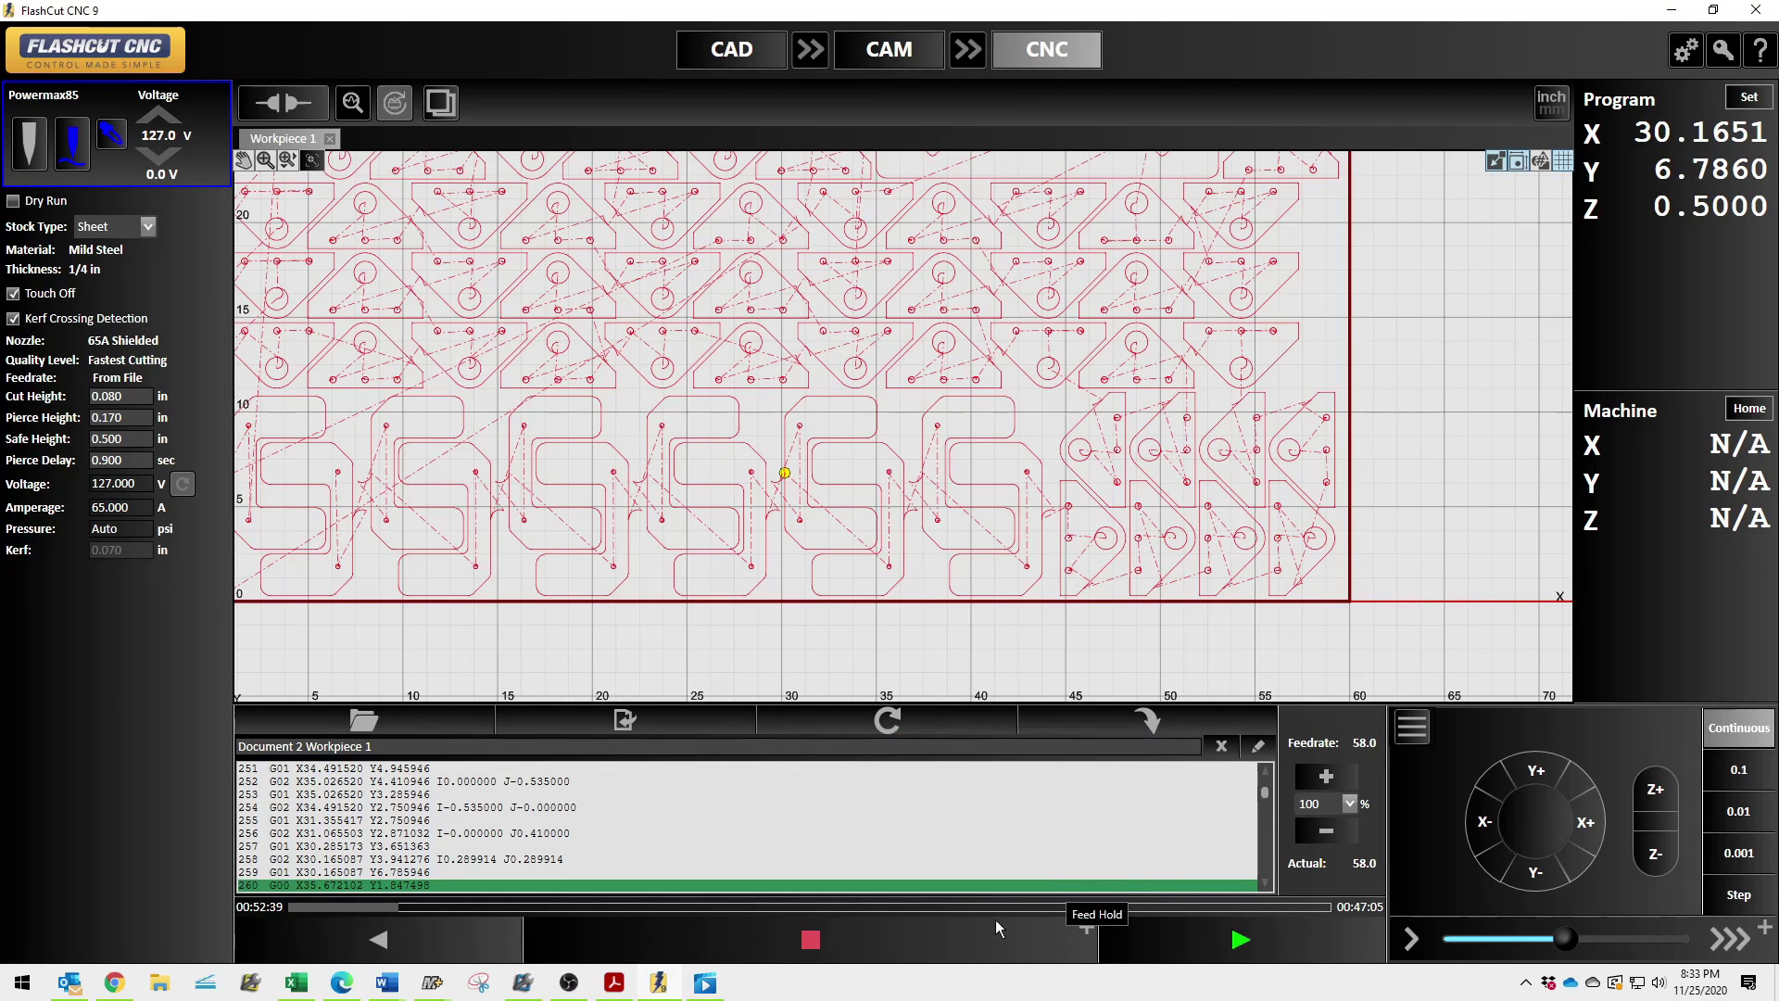
Pause, resume and reverse the run along the toolpath, then jog the torch diagonally up-right.
{"action": "left_click", "coordinate": [1088, 934]}
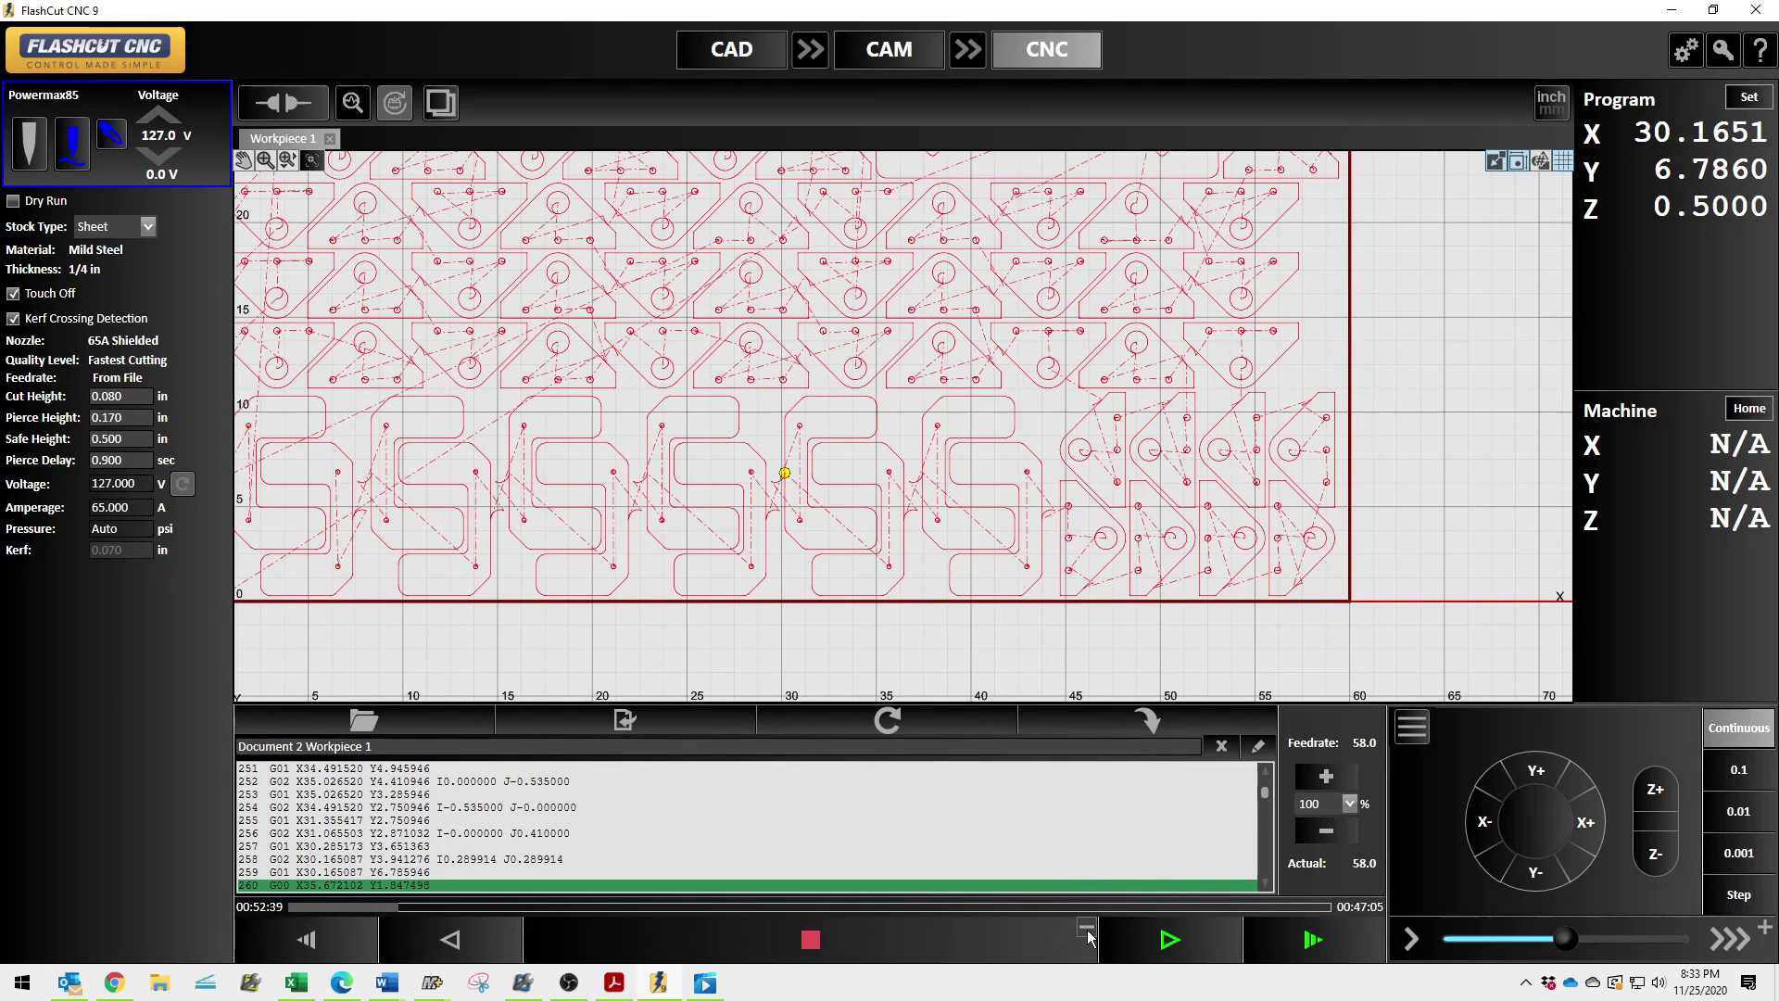
{"action": "left_click", "coordinate": [1180, 941]}
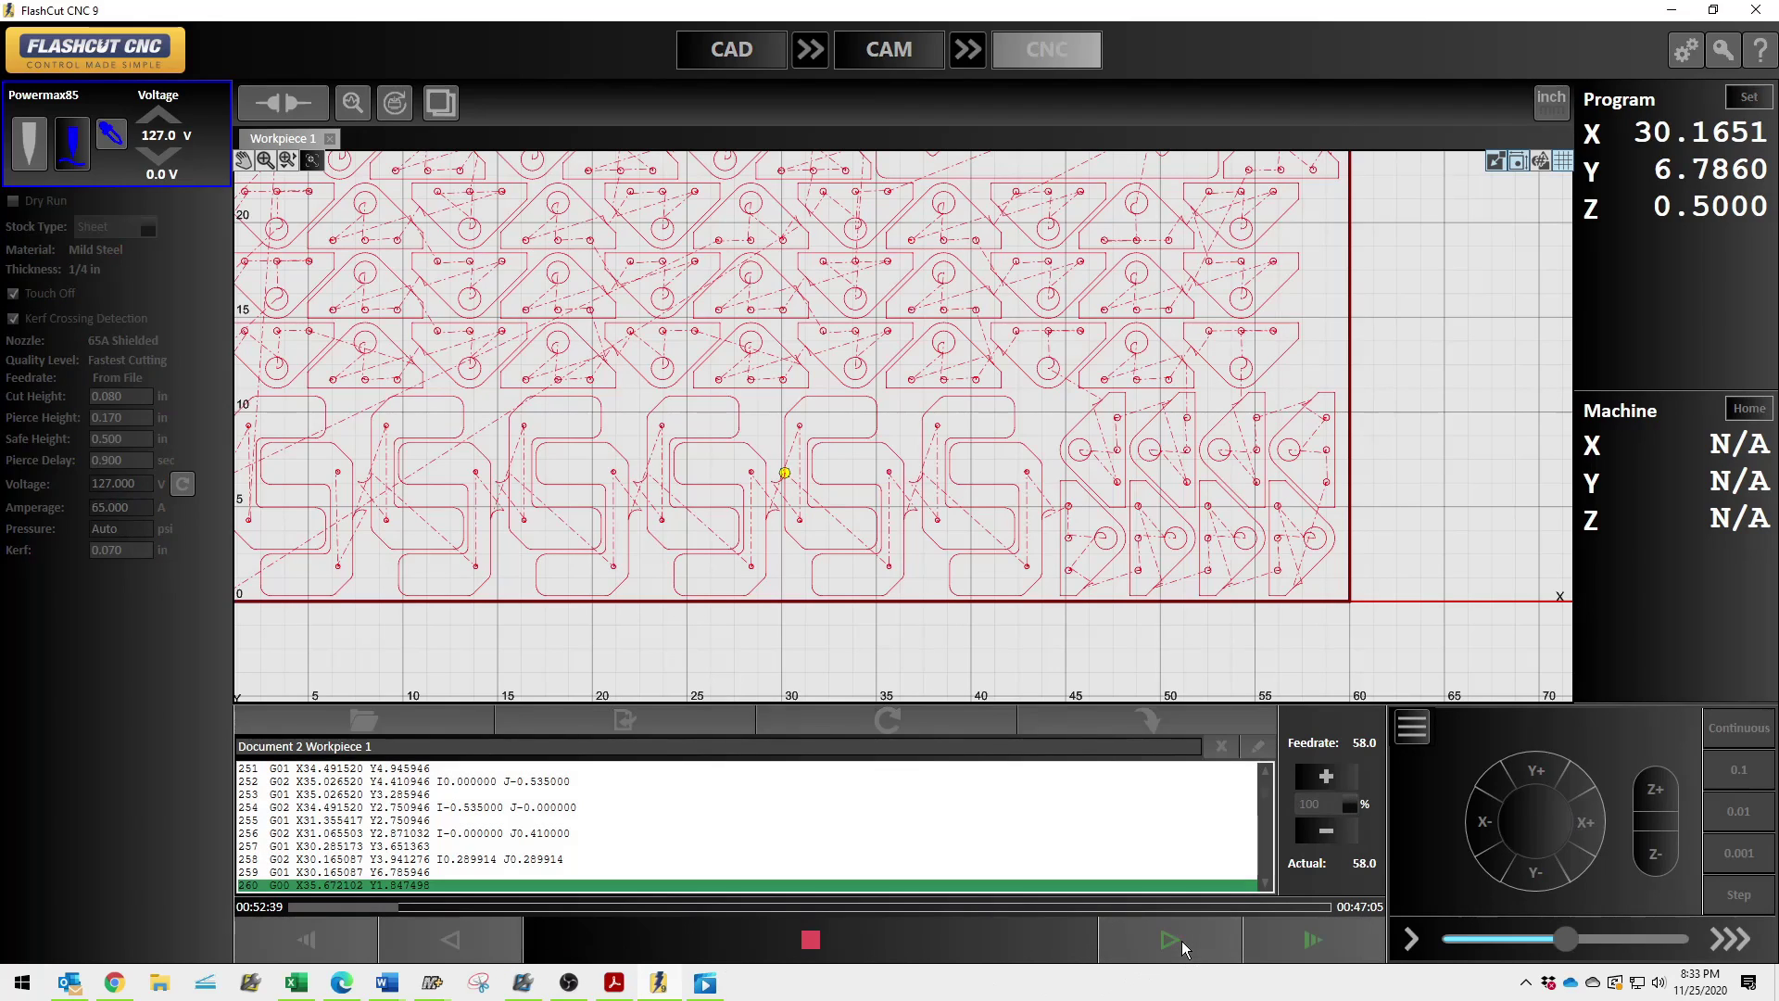
{"action": "left_click", "coordinate": [455, 942]}
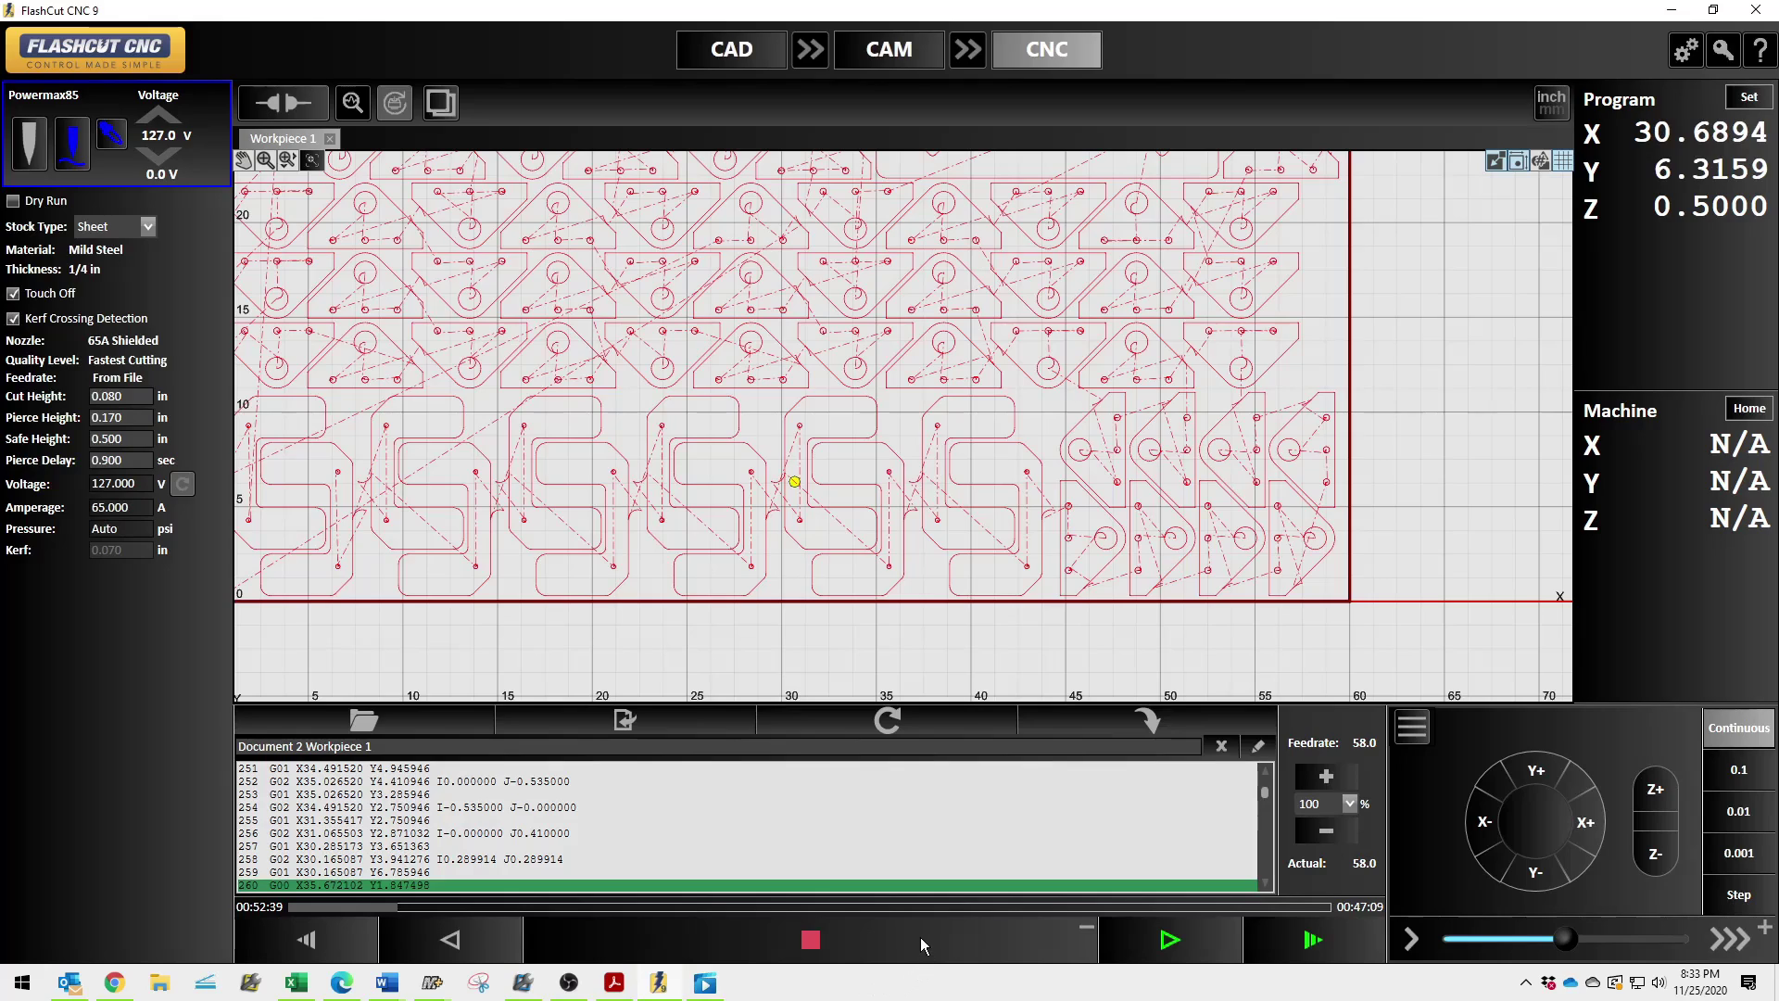
{"action": "left_click", "coordinate": [1086, 927]}
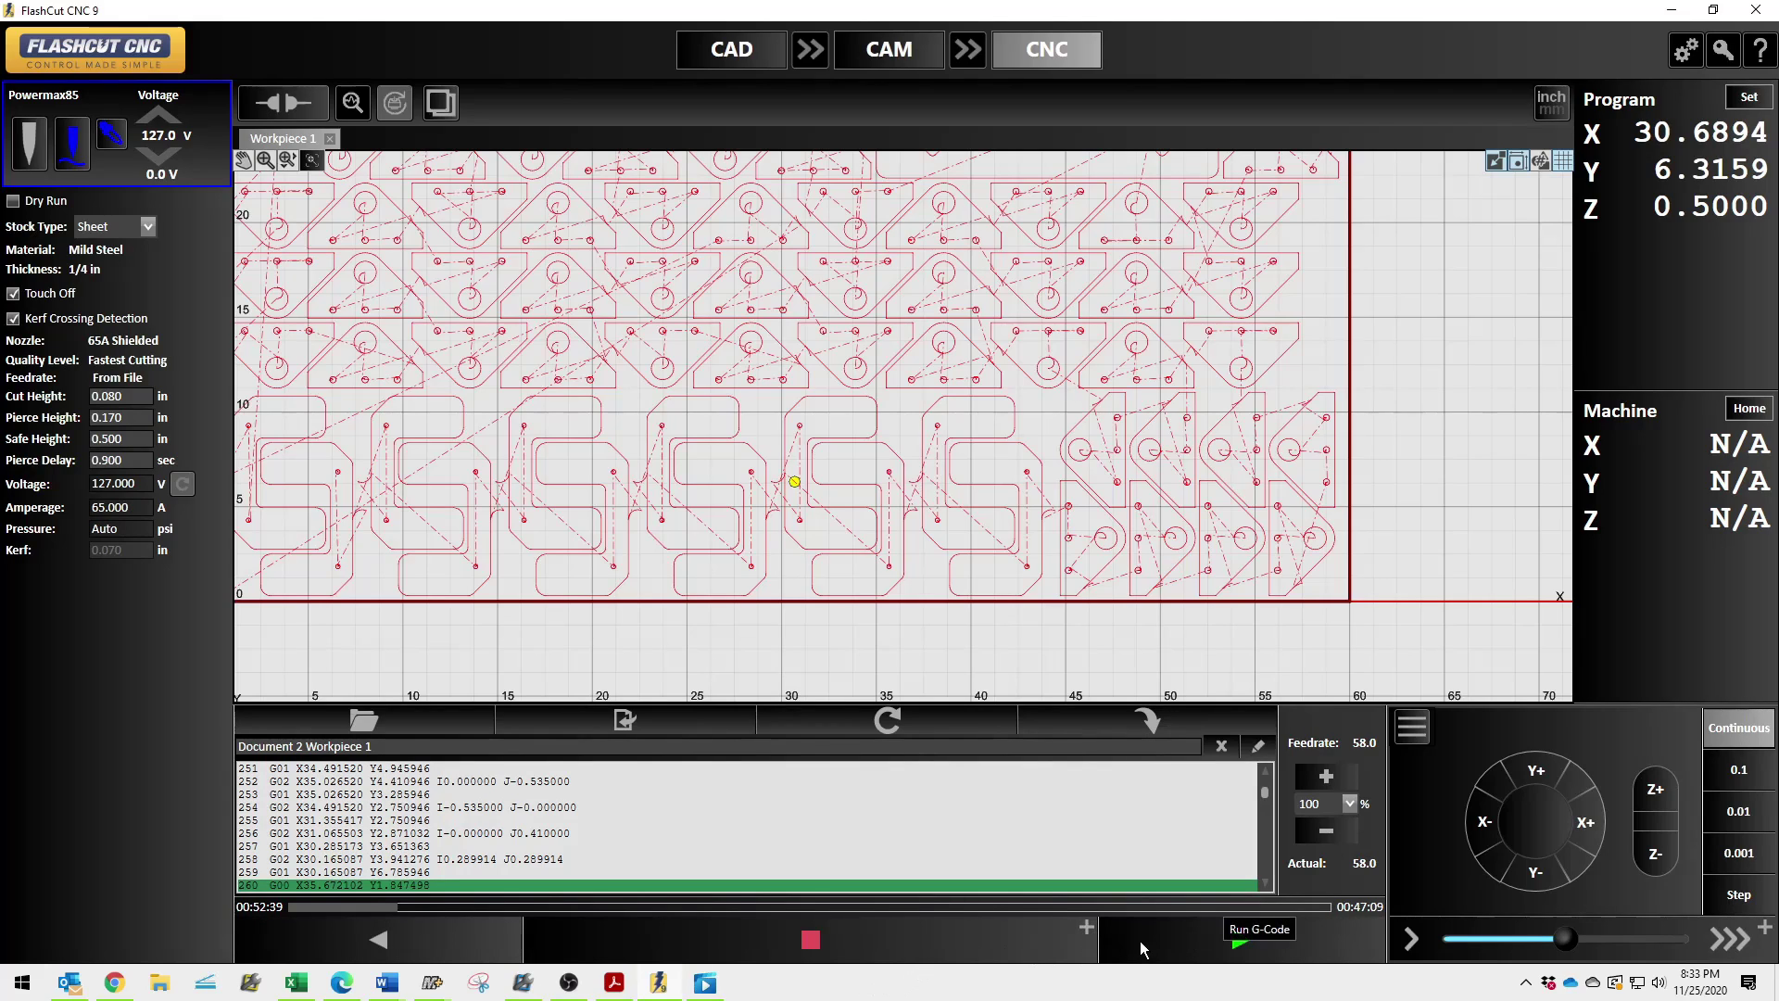
{"action": "left_click", "coordinate": [1571, 791]}
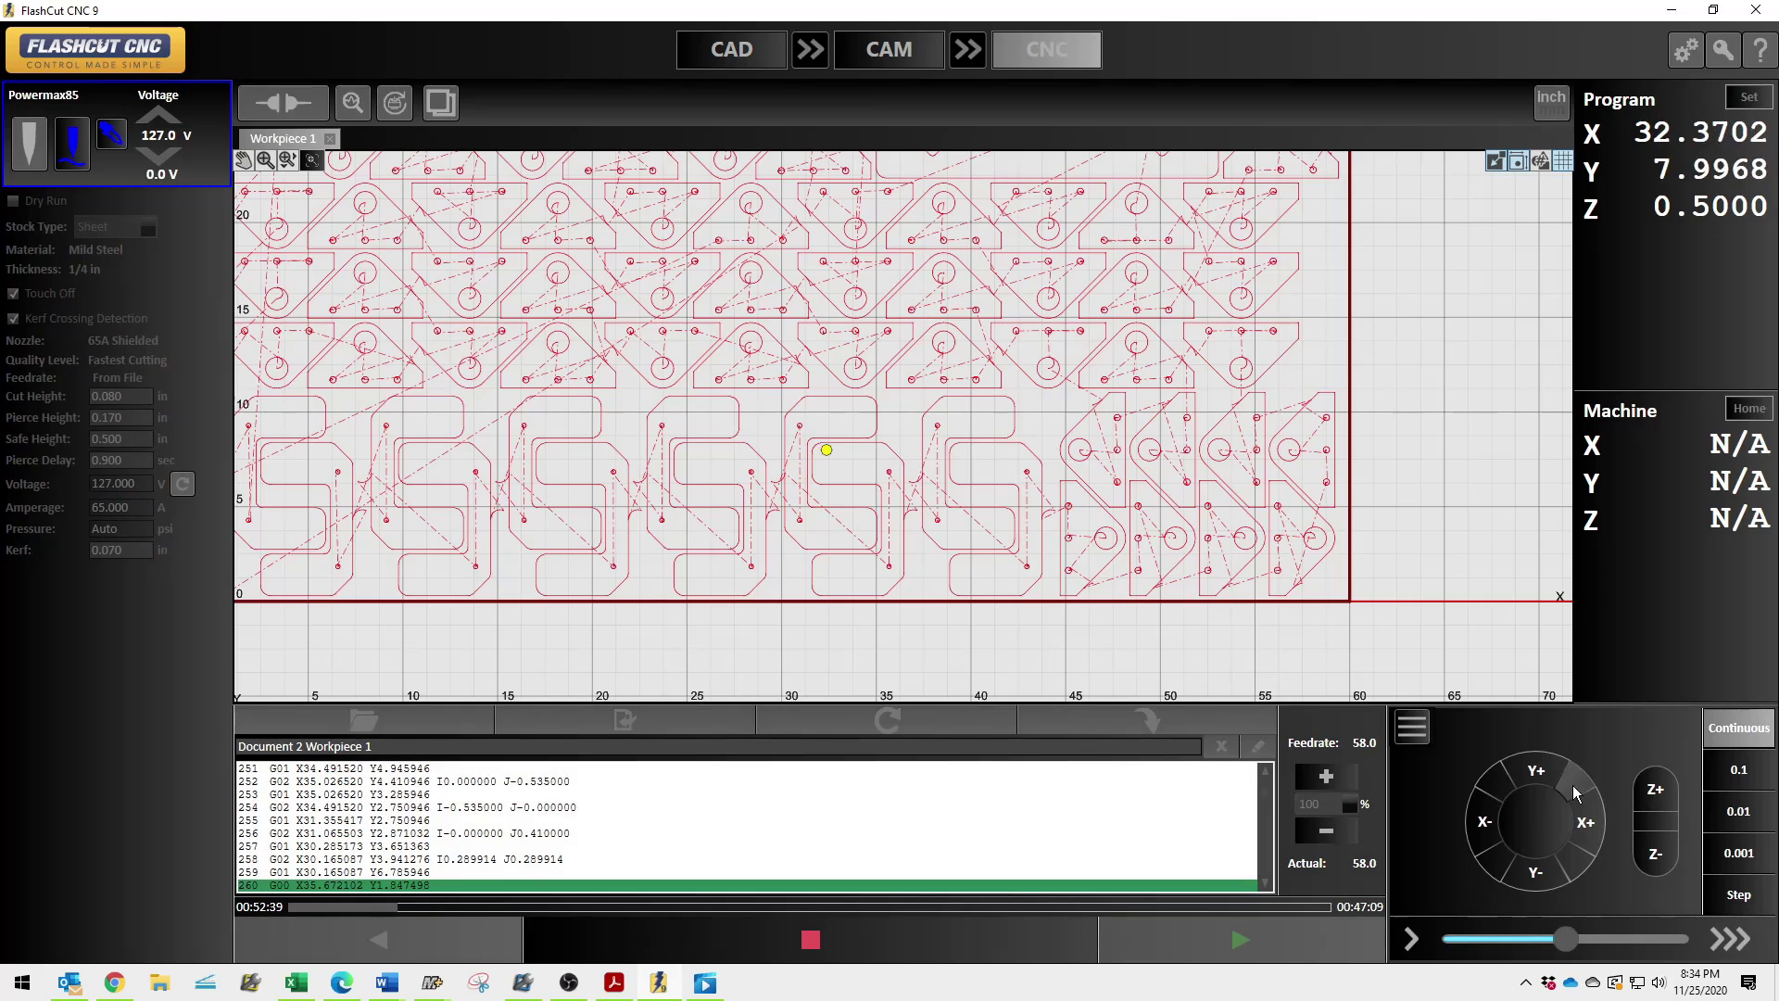
Jog the torch upward, then use Move to Point to send it to X 2, Y 2.
{"action": "left_click", "coordinate": [1542, 765]}
{"action": "left_click", "coordinate": [1488, 784]}
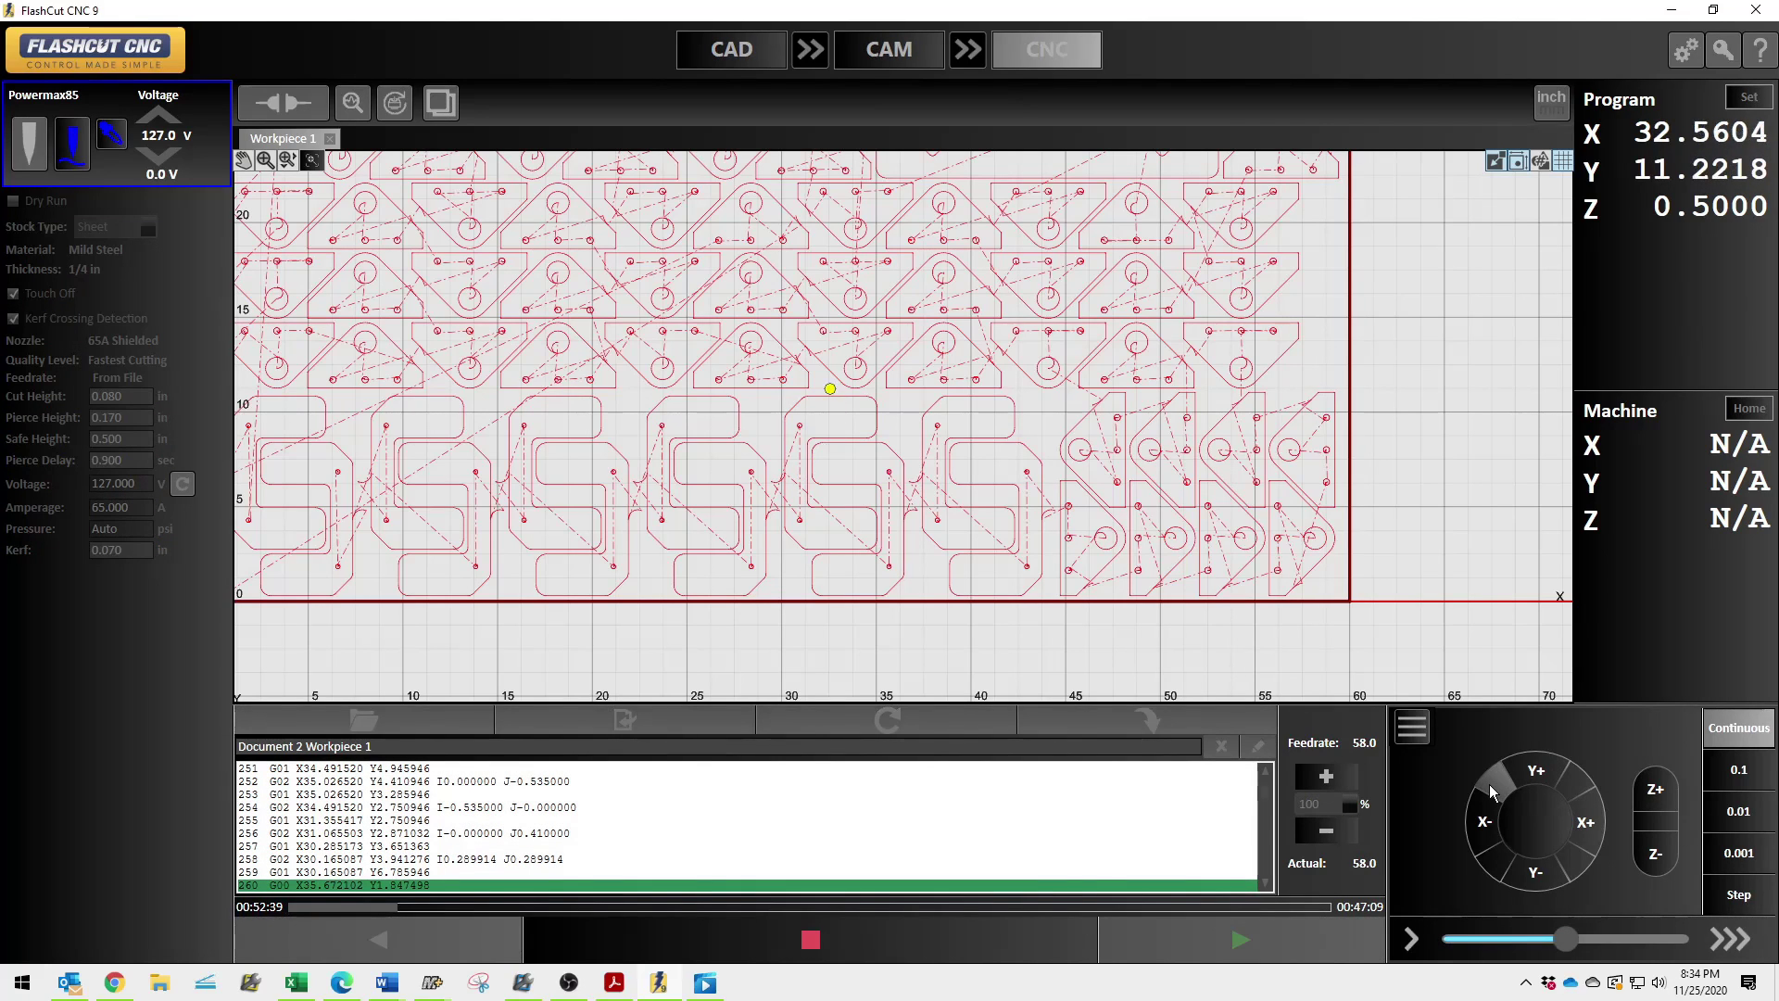
{"action": "left_click", "coordinate": [1412, 727]}
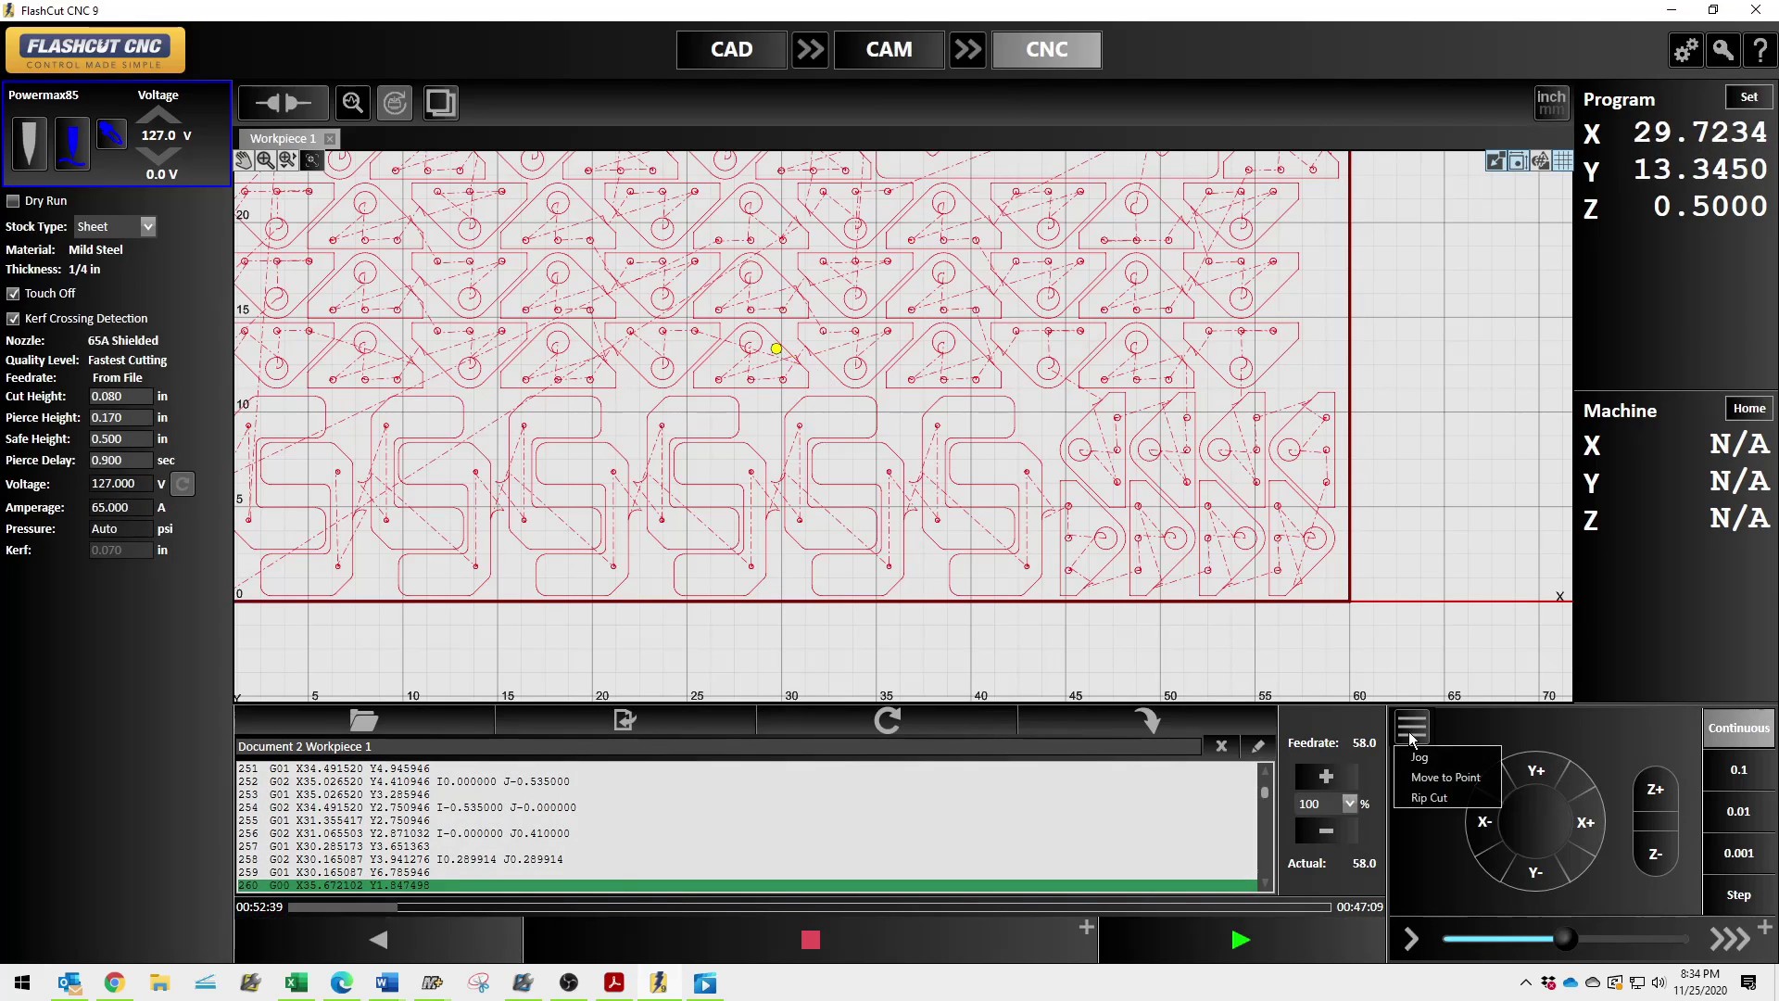
{"action": "left_click", "coordinate": [1438, 778]}
{"action": "left_click", "coordinate": [1657, 760]}
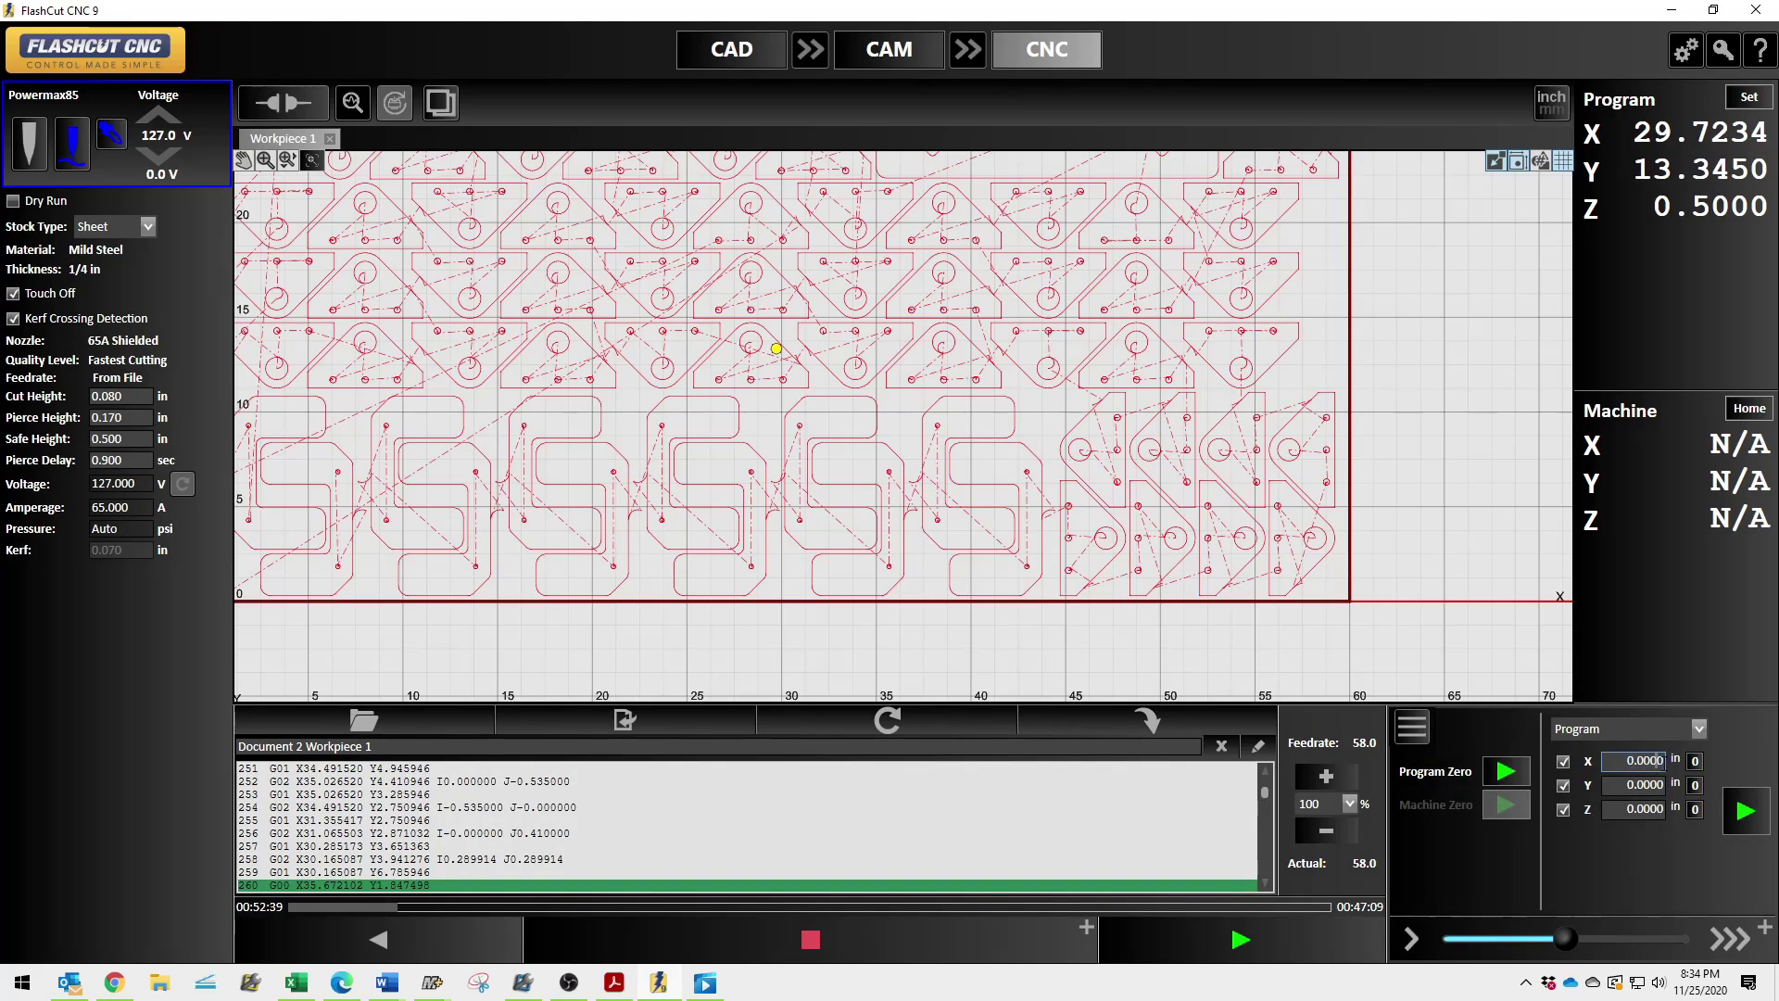
{"action": "double_click", "coordinate": [1629, 762]}
{"action": "type", "text": "2"}
{"action": "key", "text": "Tab"}
{"action": "type", "text": "2"}
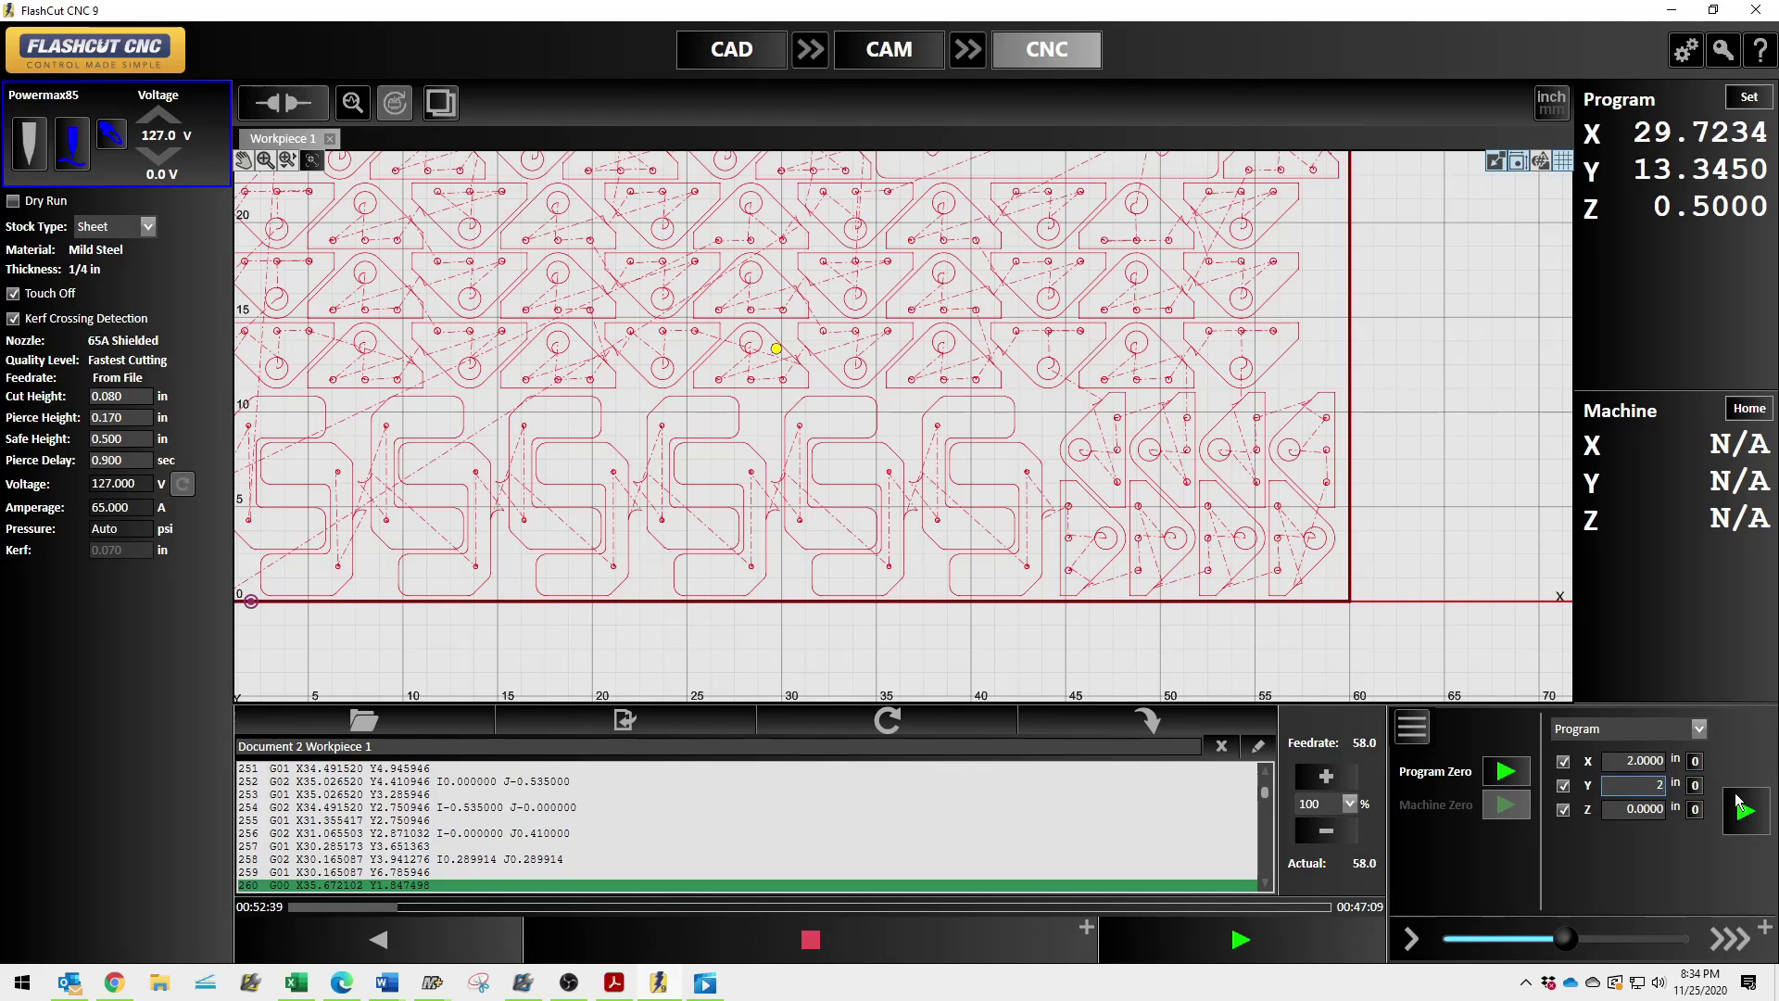
{"action": "left_click", "coordinate": [1741, 806]}
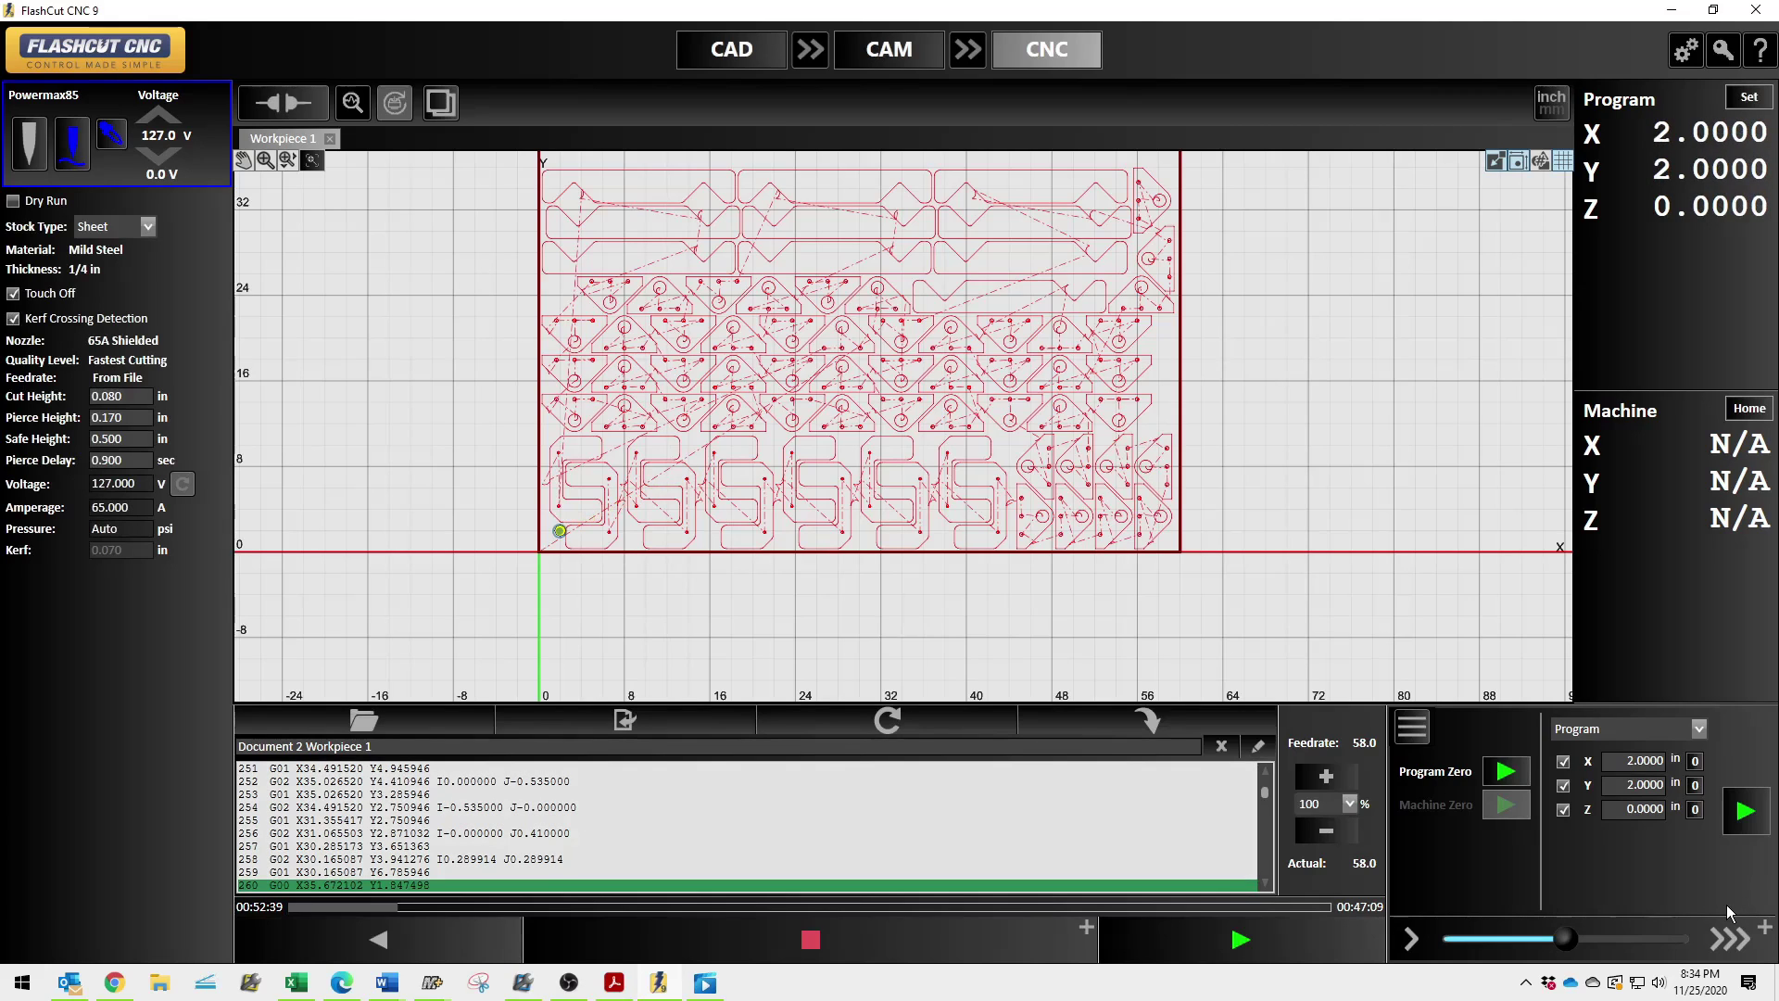
Move the torch back to program point 0, 0.
{"action": "left_click", "coordinate": [1694, 760]}
{"action": "left_click", "coordinate": [1694, 785]}
{"action": "left_click", "coordinate": [1731, 815]}
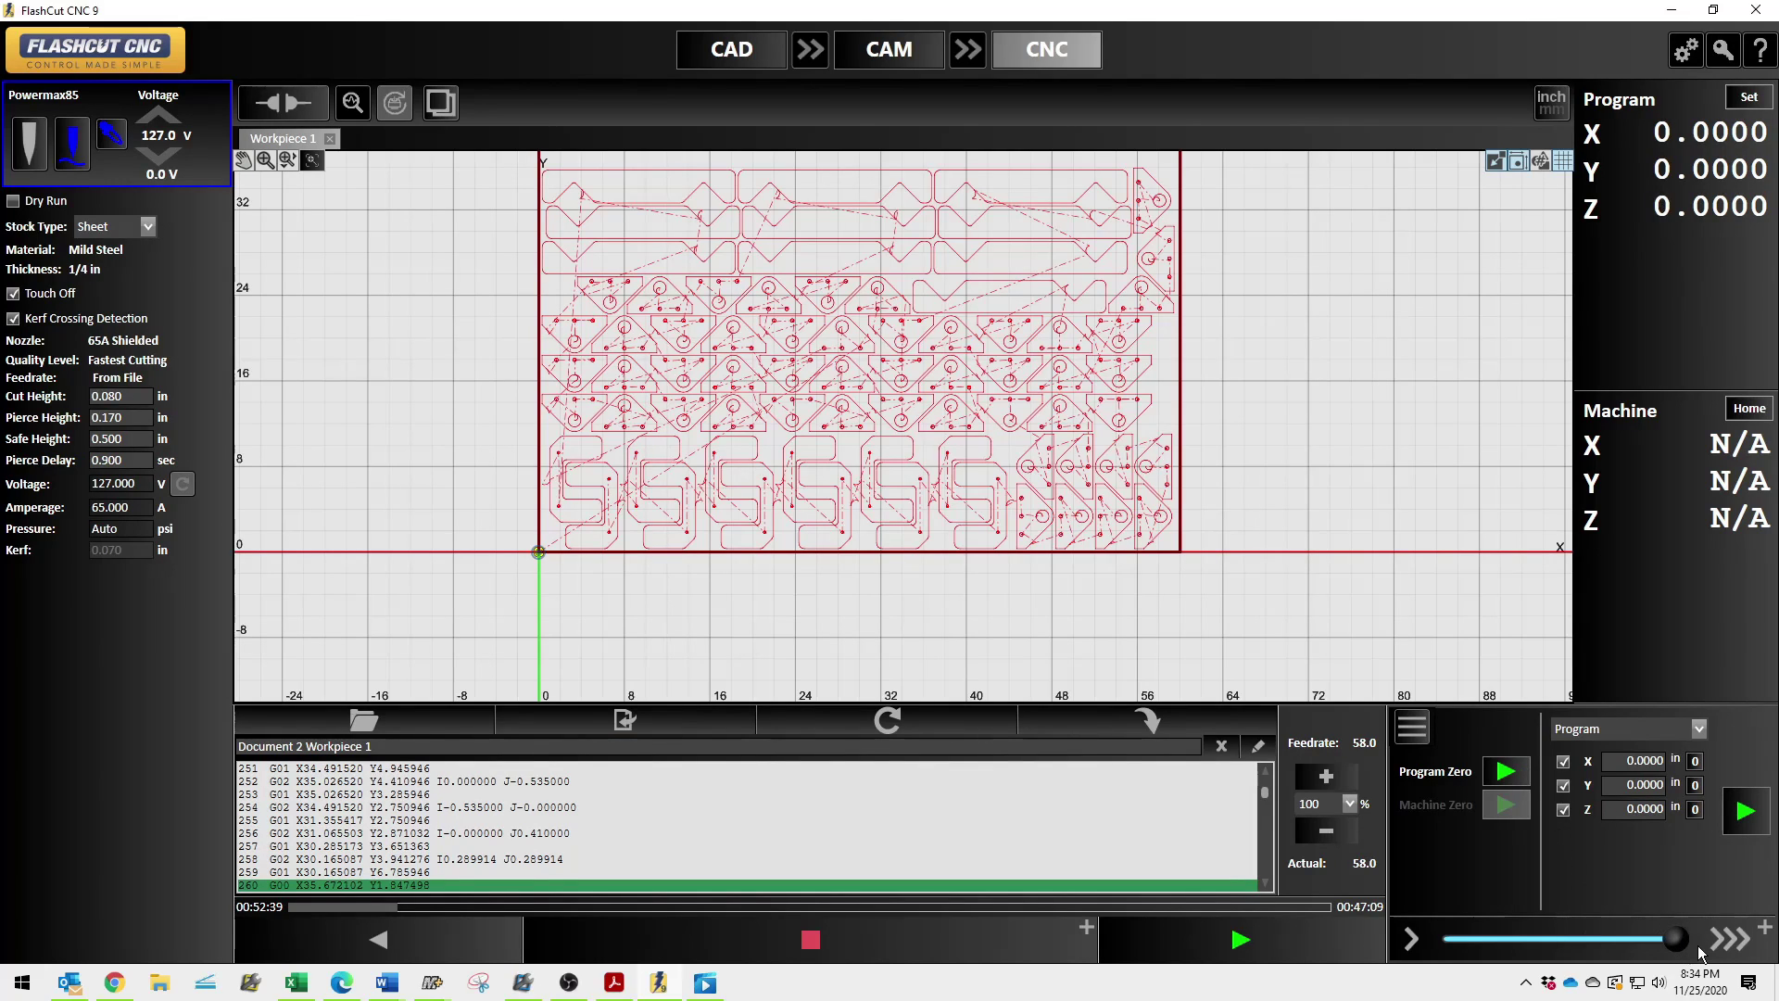
Set jog speed to slowest then full, and toggle Rapid Move on then off.
{"action": "mouse_move", "coordinate": [1675, 939]}
{"action": "left_mouse_down"}
{"action": "mouse_move", "coordinate": [1510, 943]}
{"action": "mouse_move", "coordinate": [1666, 940]}
{"action": "left_mouse_up"}
{"action": "left_click", "coordinate": [1414, 937]}
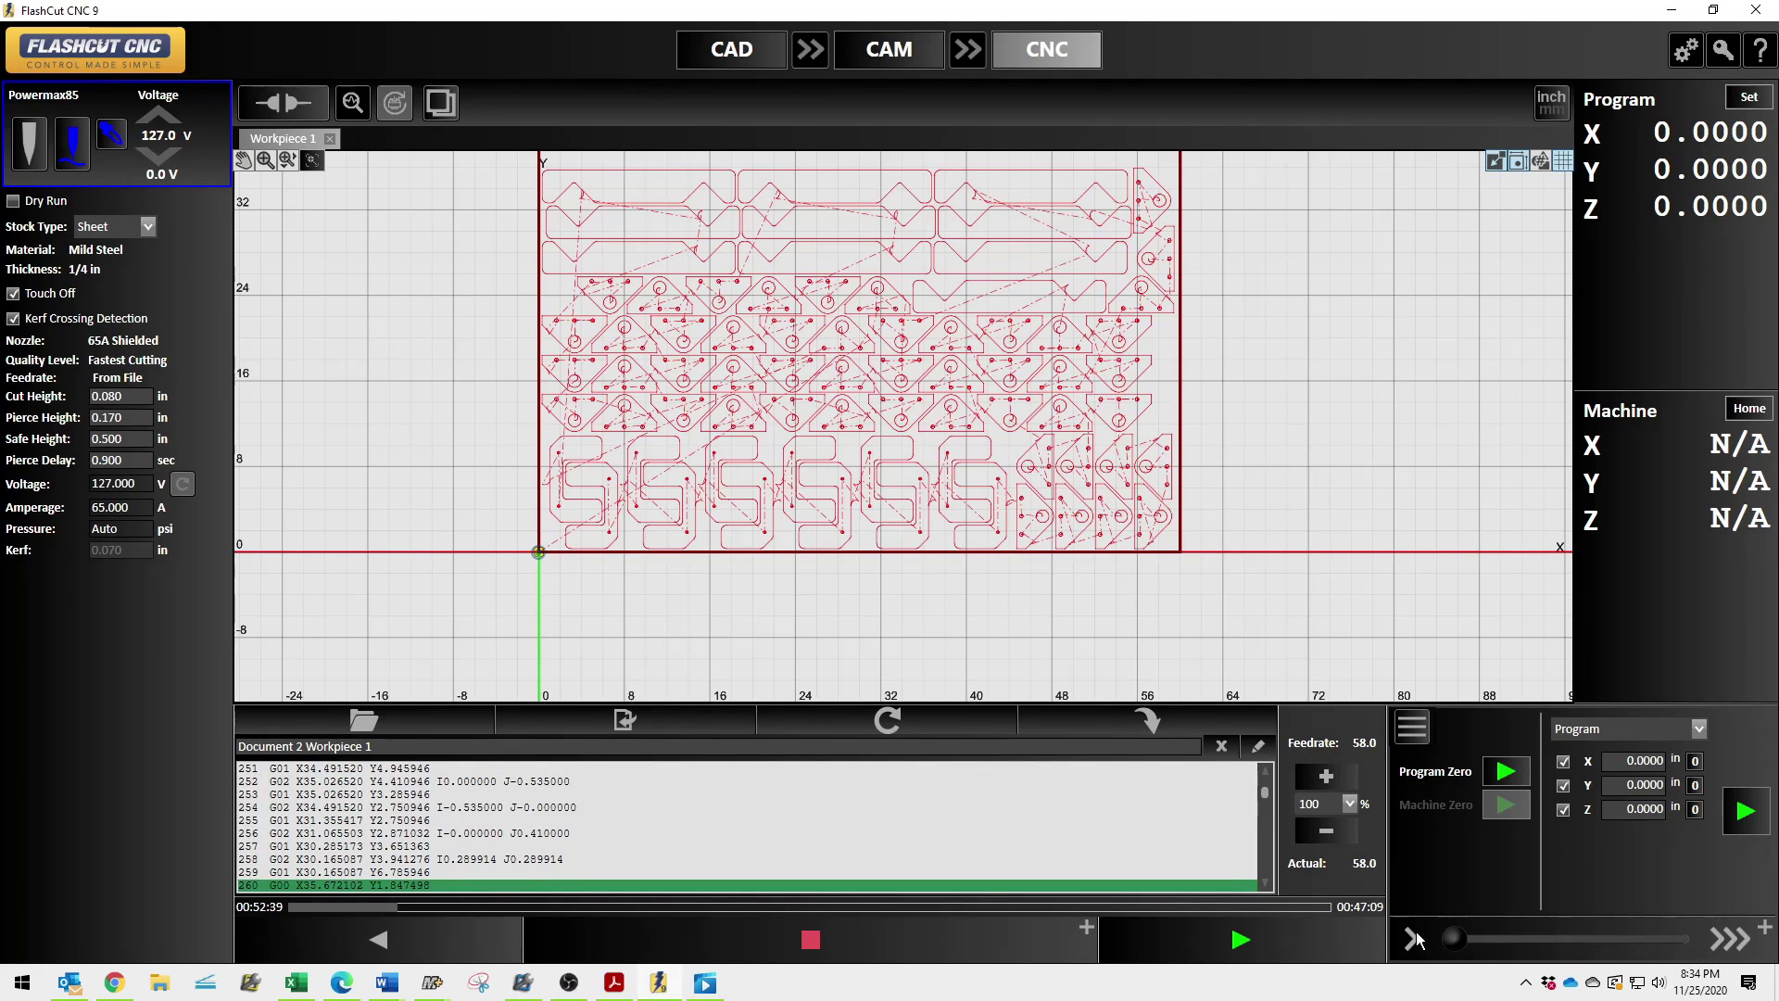
{"action": "left_click", "coordinate": [1739, 938]}
{"action": "left_click", "coordinate": [1764, 926]}
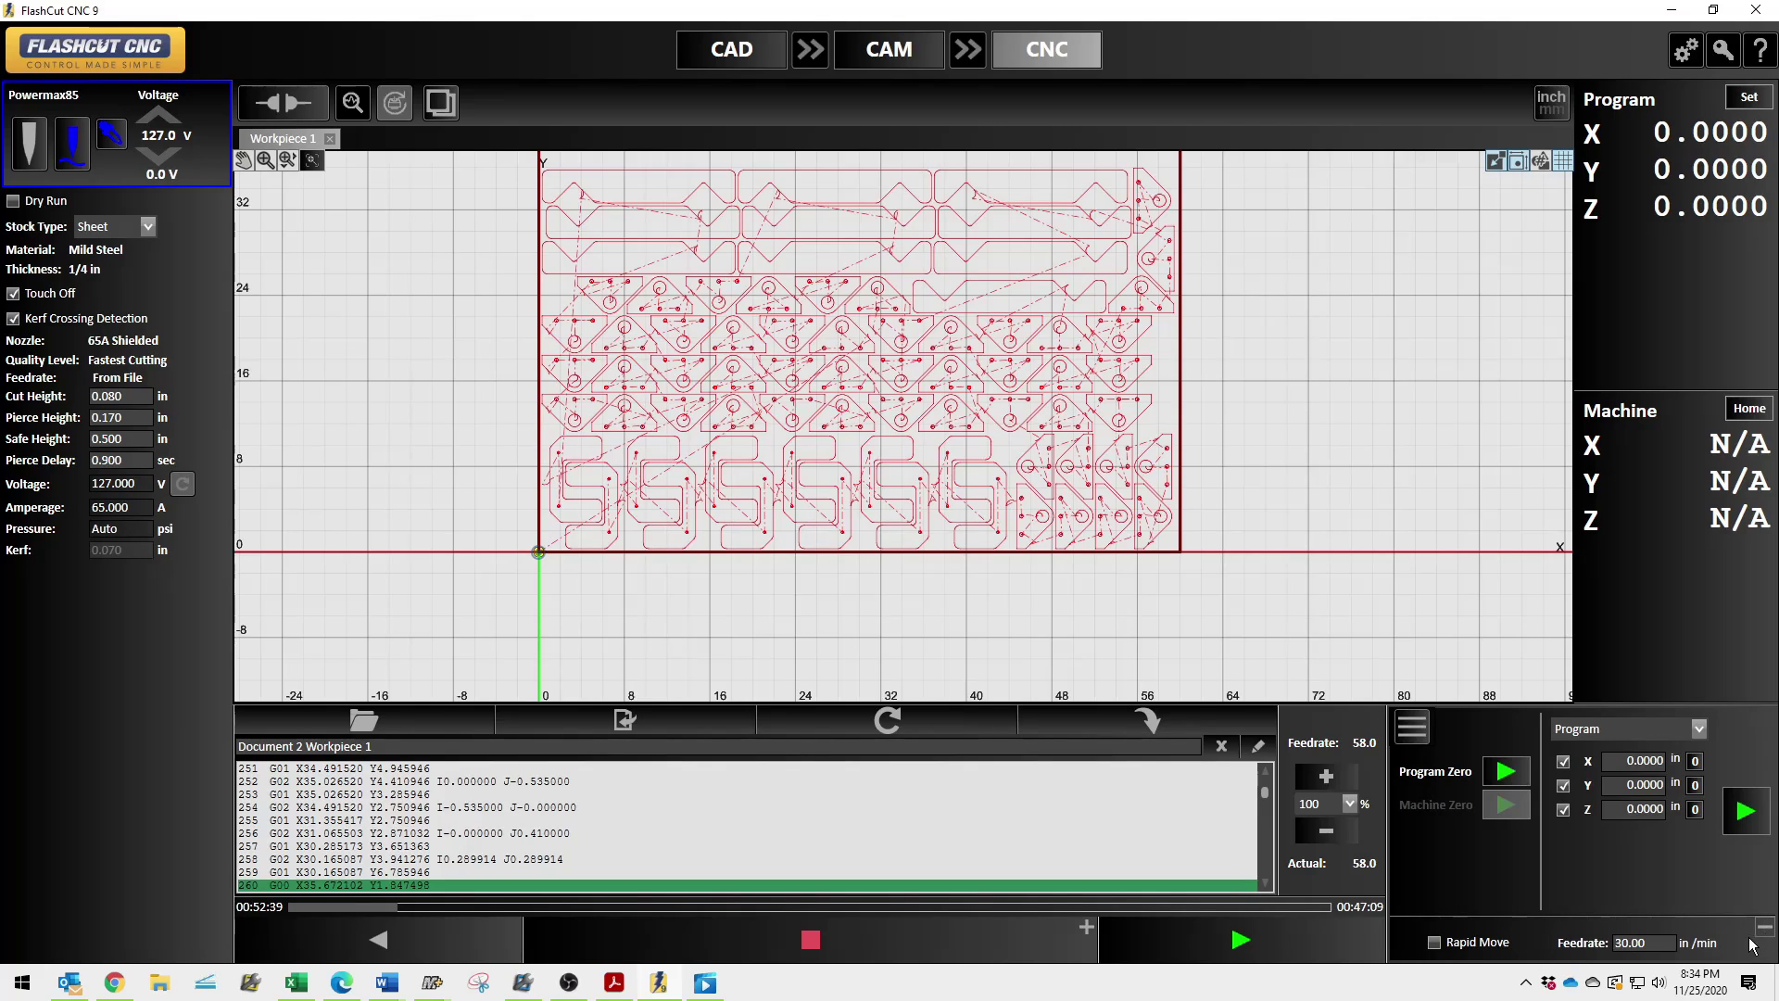
{"action": "left_click", "coordinate": [1442, 945]}
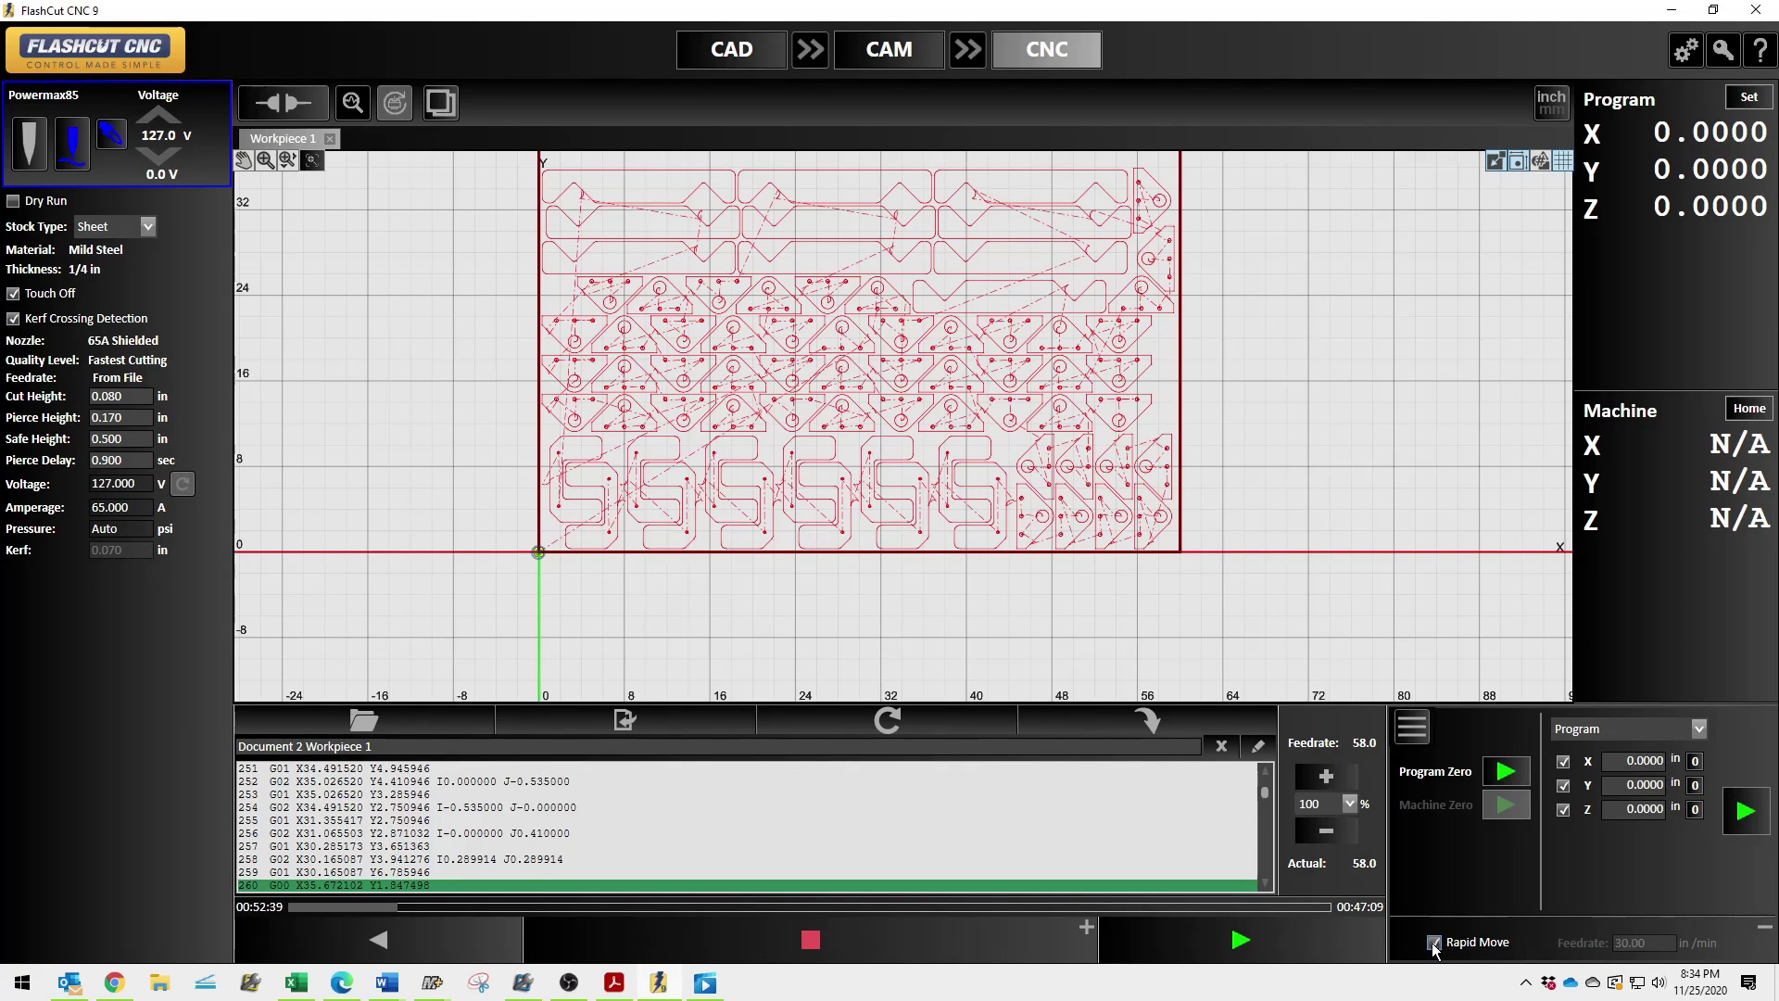
{"action": "left_click", "coordinate": [1469, 949]}
{"action": "left_click", "coordinate": [1764, 926]}
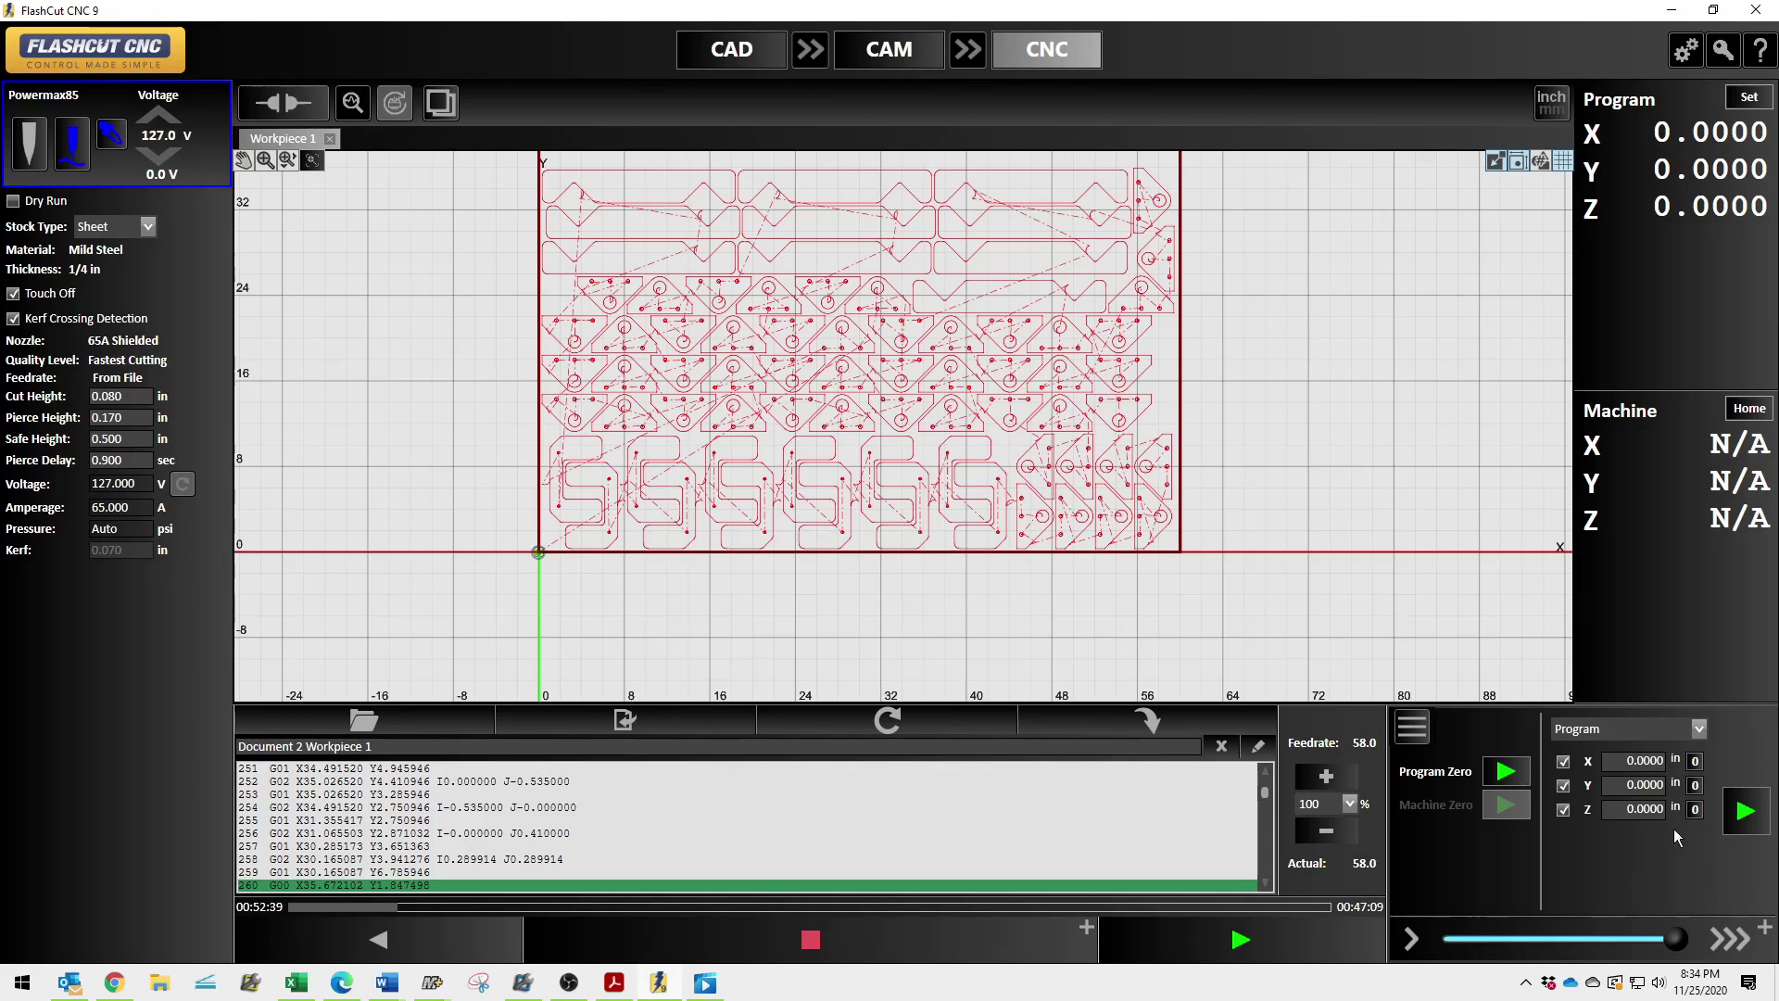
Select the Rip Cut move and begin editing its X distance.
{"action": "left_click", "coordinate": [1406, 734]}
{"action": "left_click", "coordinate": [1422, 736]}
{"action": "left_click", "coordinate": [1425, 739]}
{"action": "left_click", "coordinate": [1442, 803]}
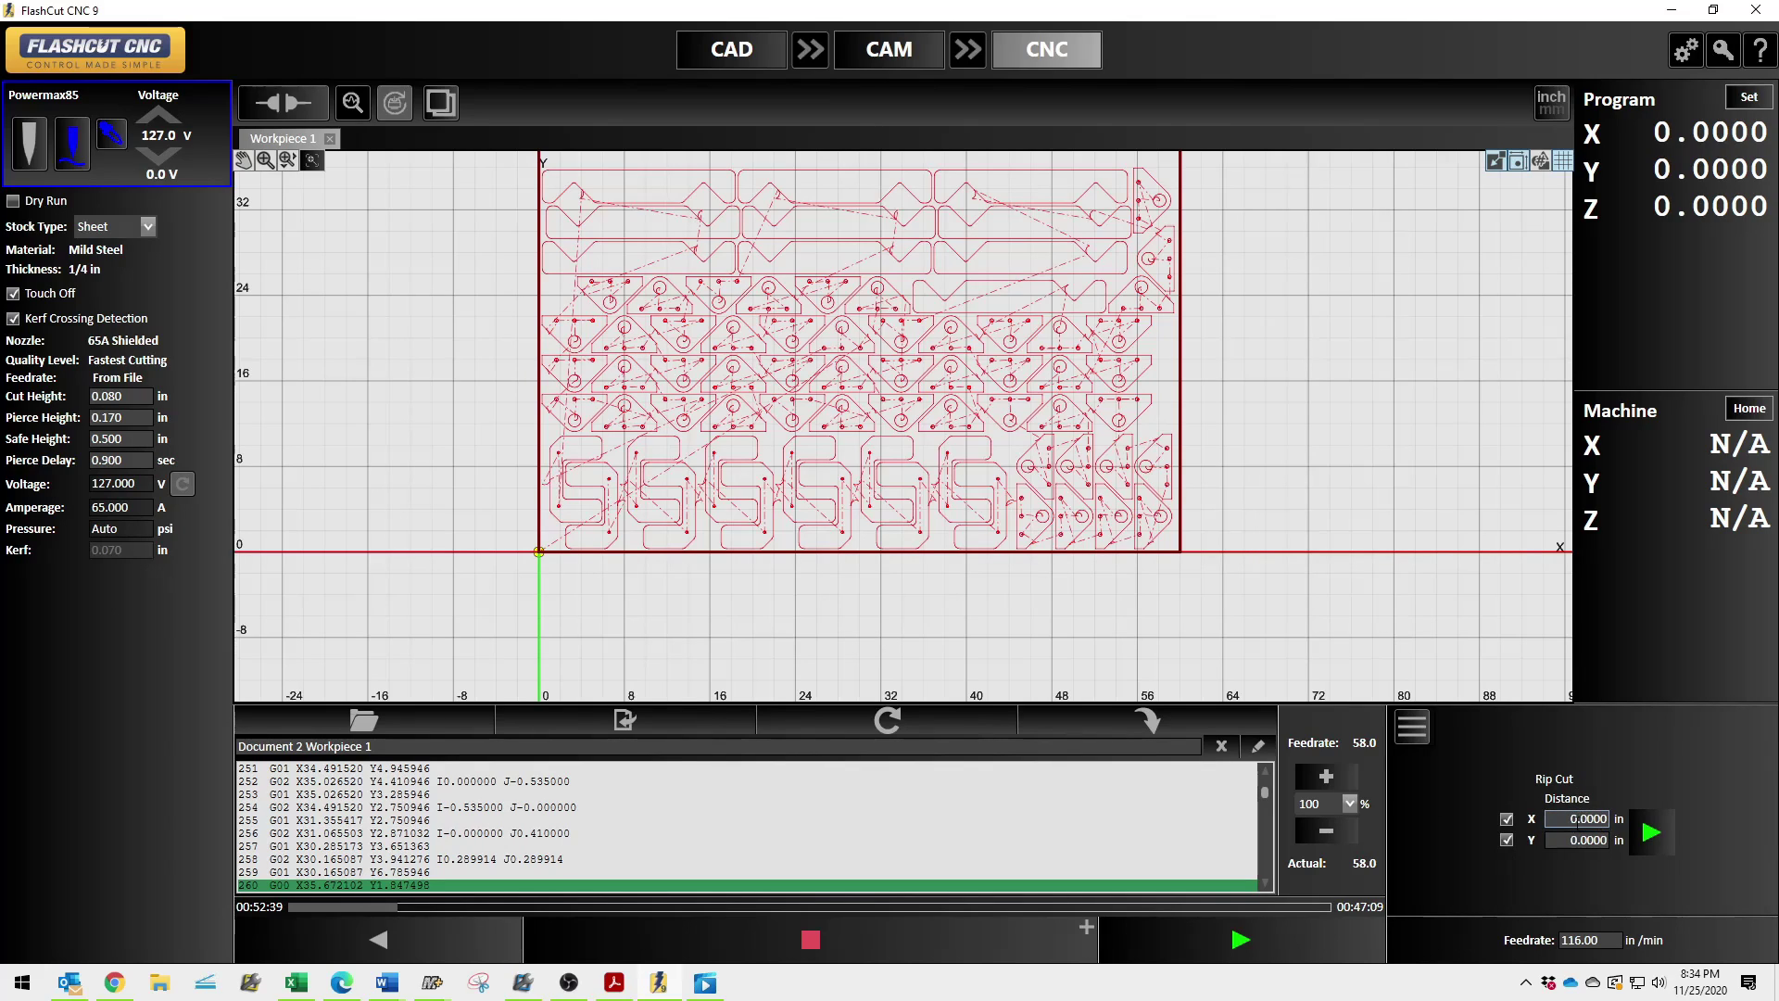
{"action": "left_click", "coordinate": [1593, 820]}
Set the Rip Cut X distance to 60 in and start the rip cut.
{"action": "left_click", "coordinate": [1595, 819]}
{"action": "left_click_drag", "start_coordinate": [1570, 819], "coordinate": [1625, 831]}
{"action": "type", "text": "60"}
{"action": "left_click", "coordinate": [1650, 832]}
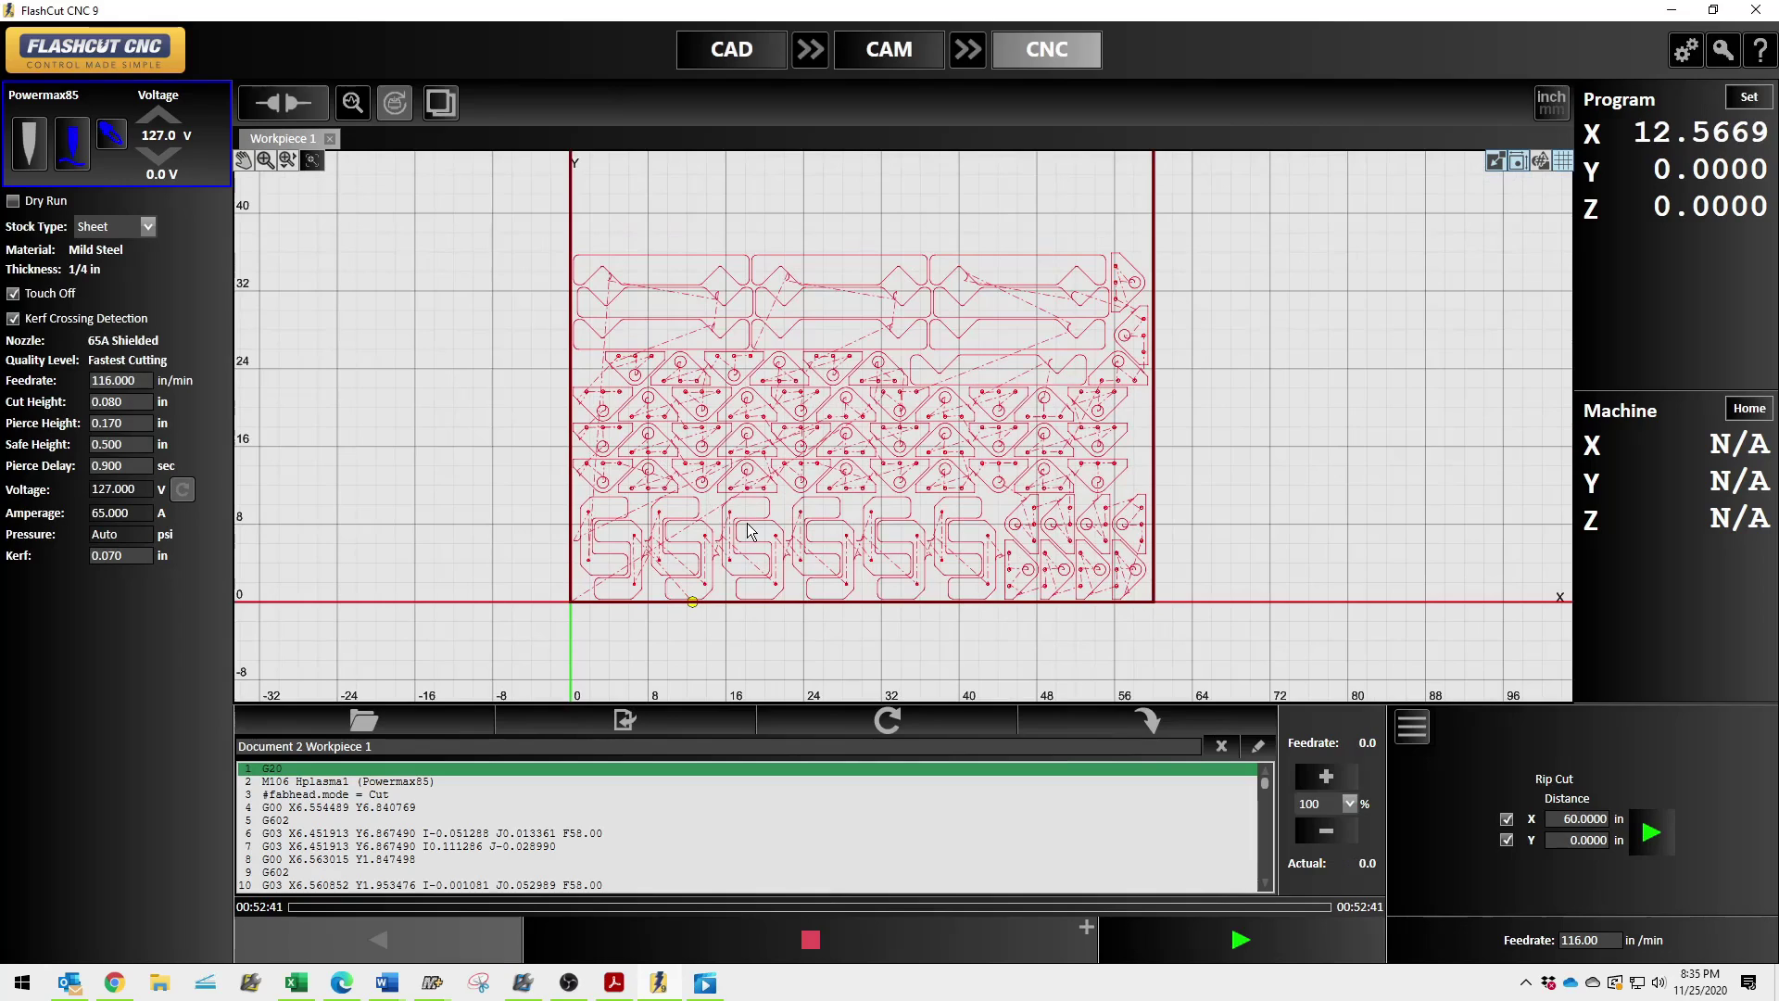
Jog the torch above the nest's top-left, rerun the 60 in rip cut, and stop it partway.
{"action": "key", "text": "Up"}
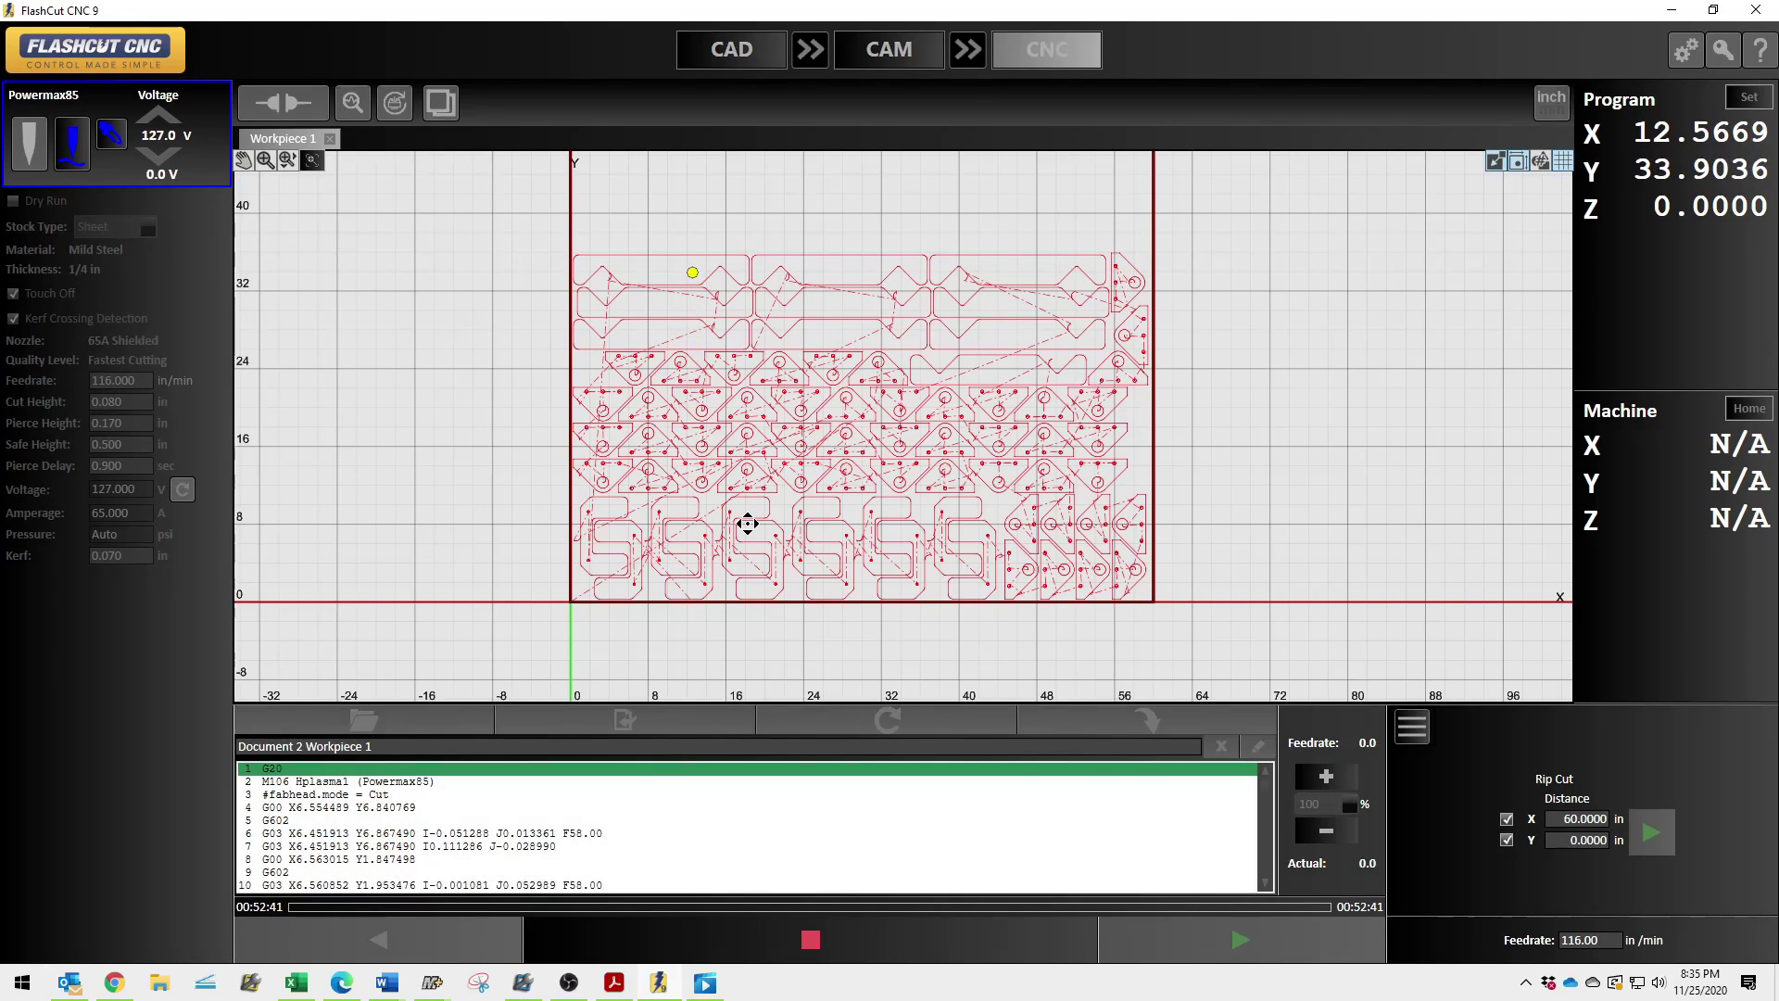
{"action": "key", "text": "Left"}
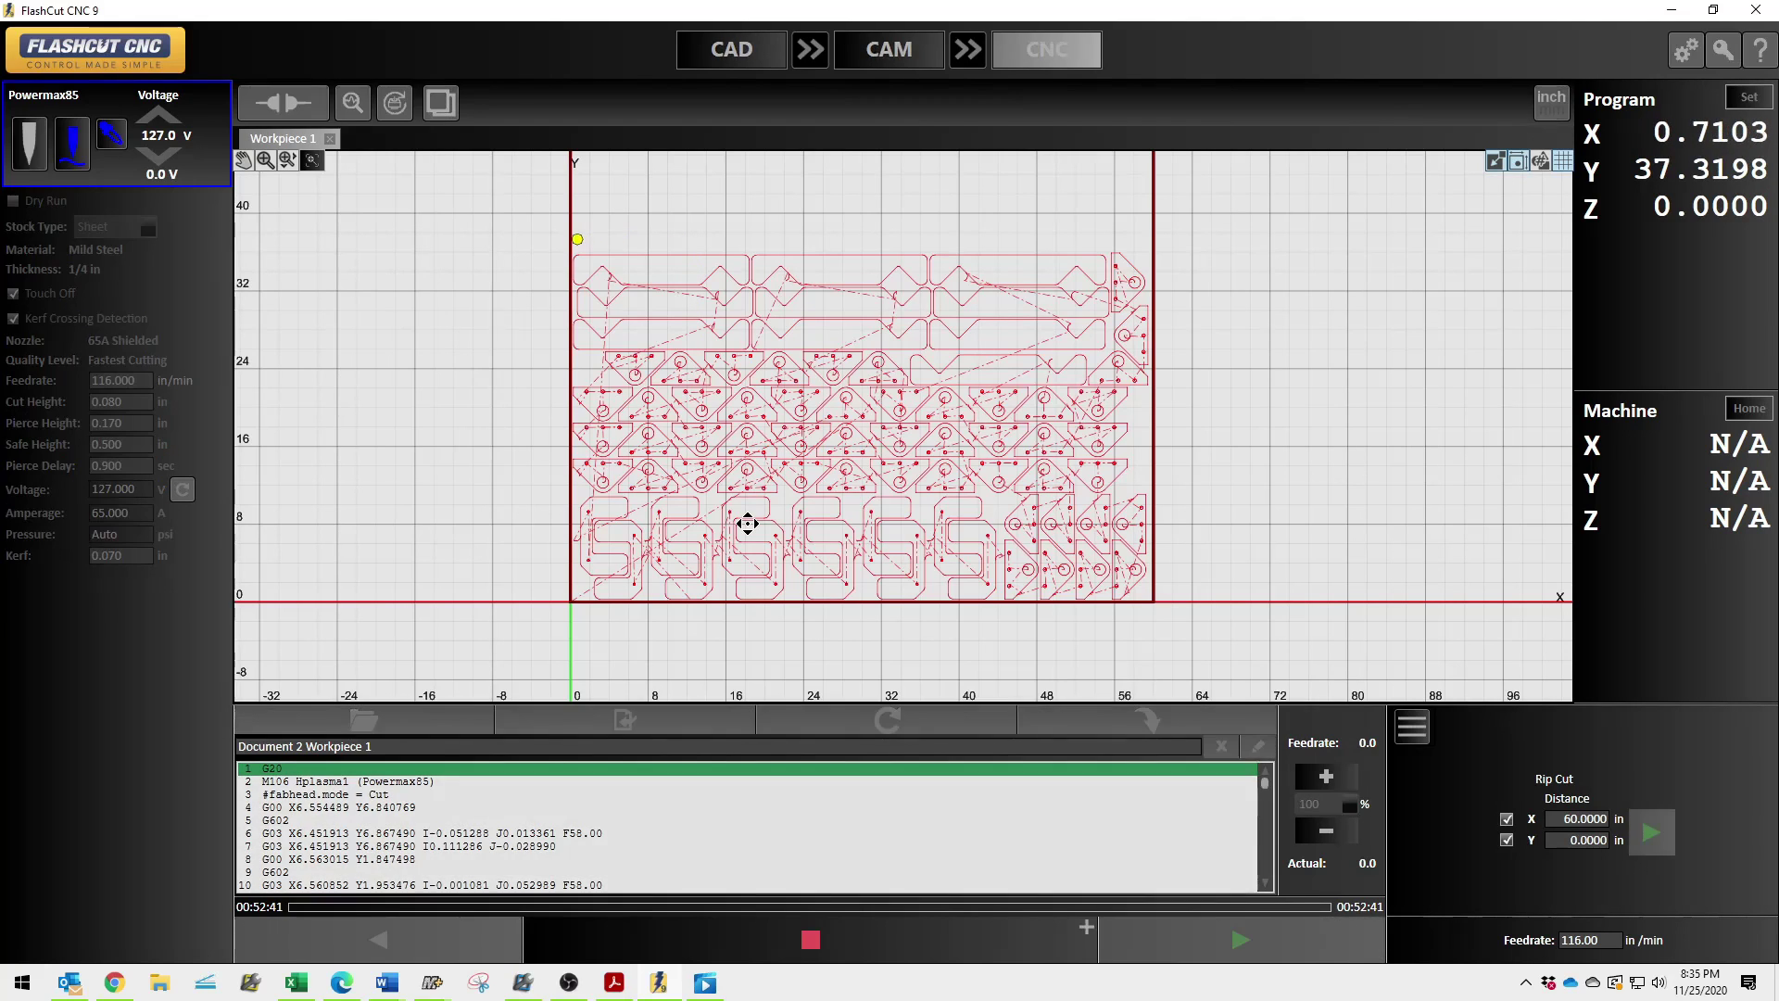
{"action": "key", "text": "Down"}
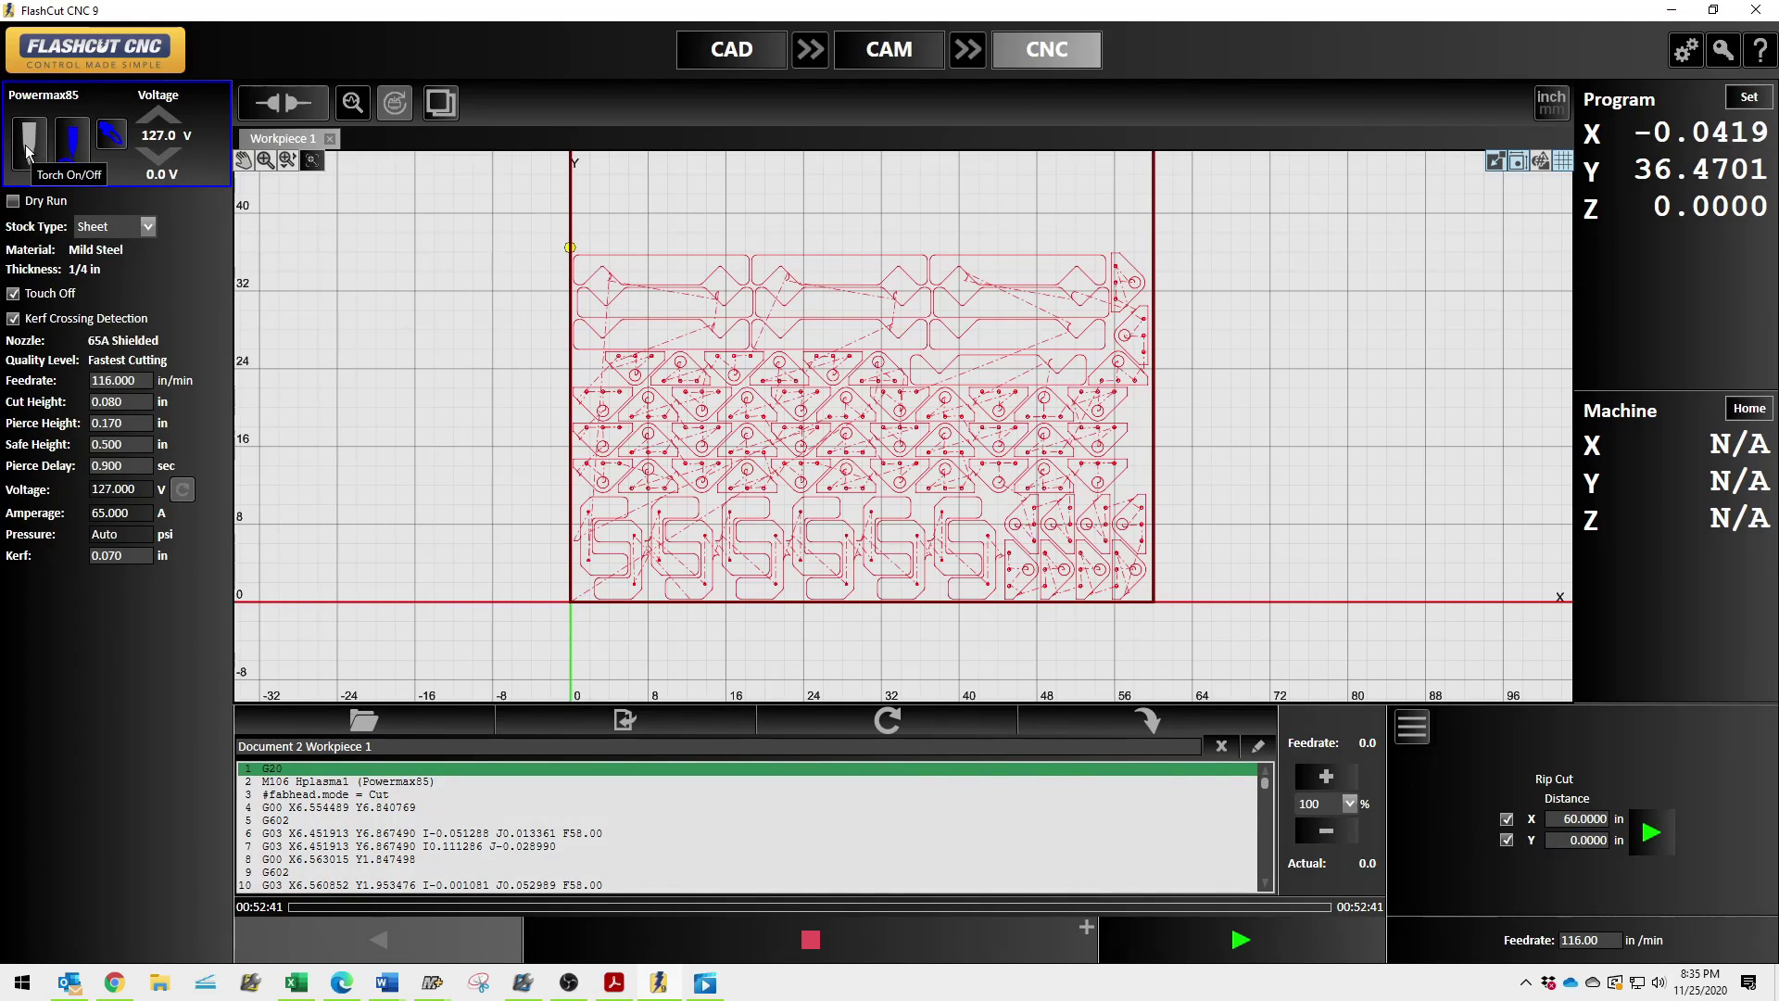
{"action": "left_click", "coordinate": [1649, 834]}
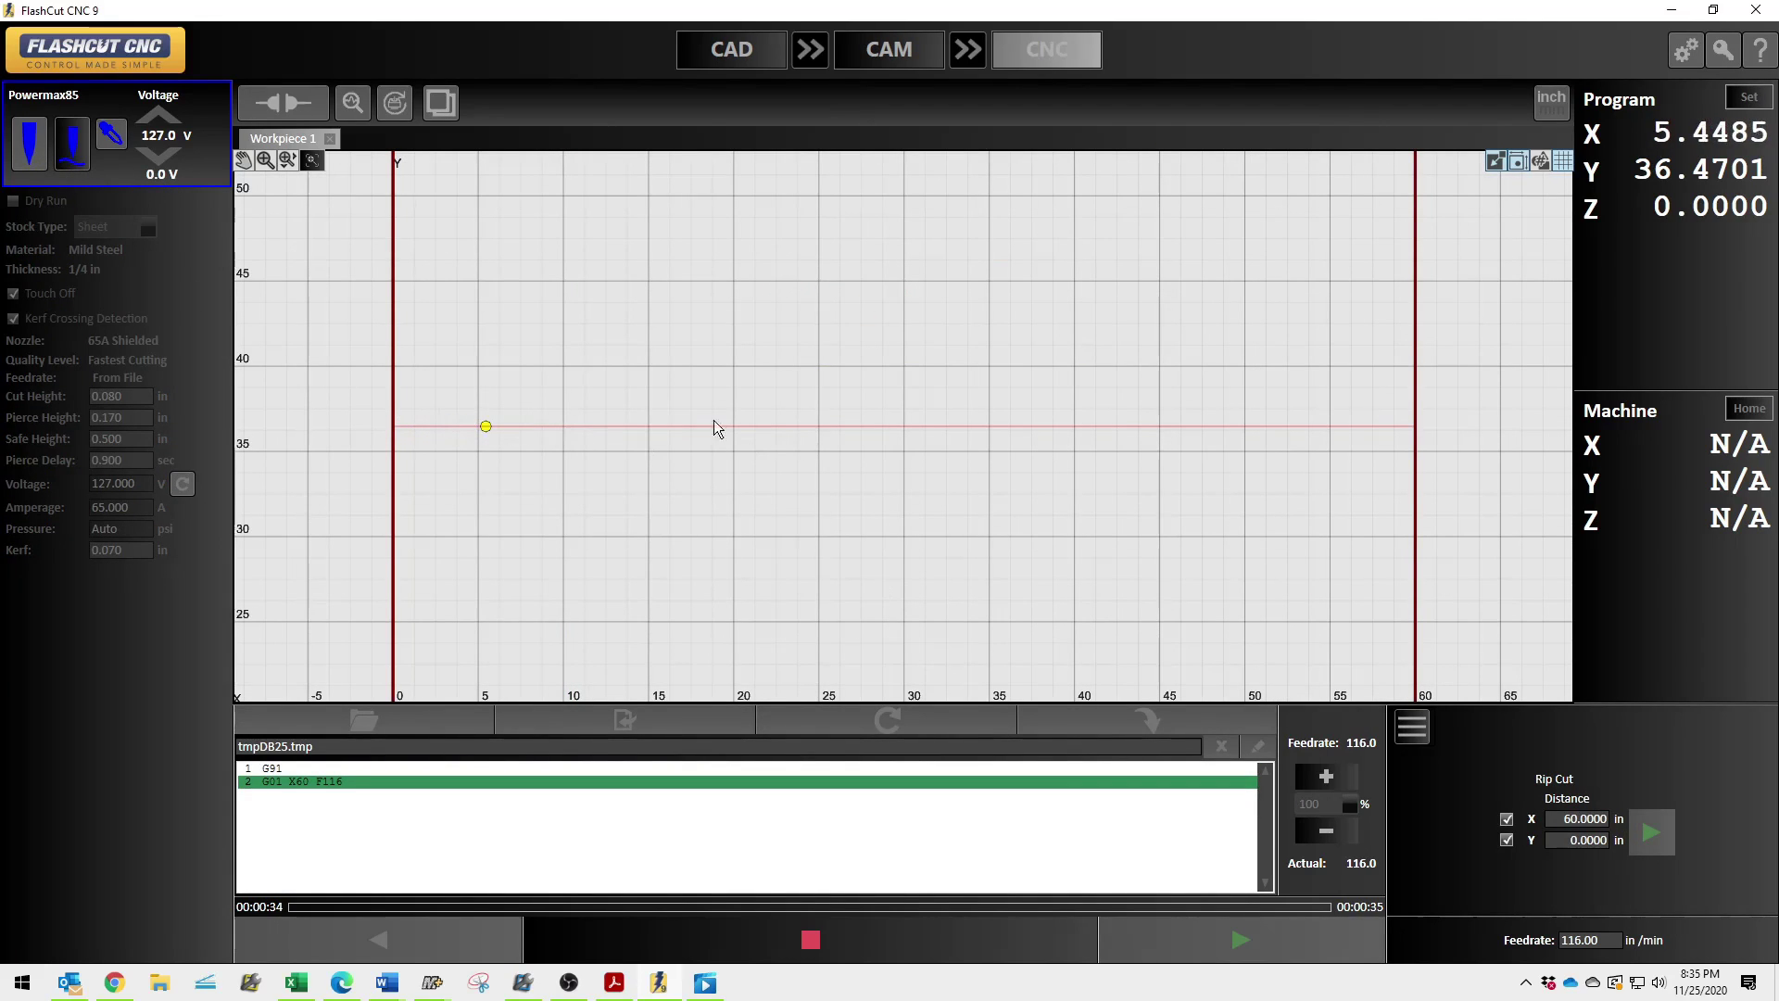
{"action": "scroll", "coordinate": [732, 597], "scroll_direction": "down", "scroll_amount": 2}
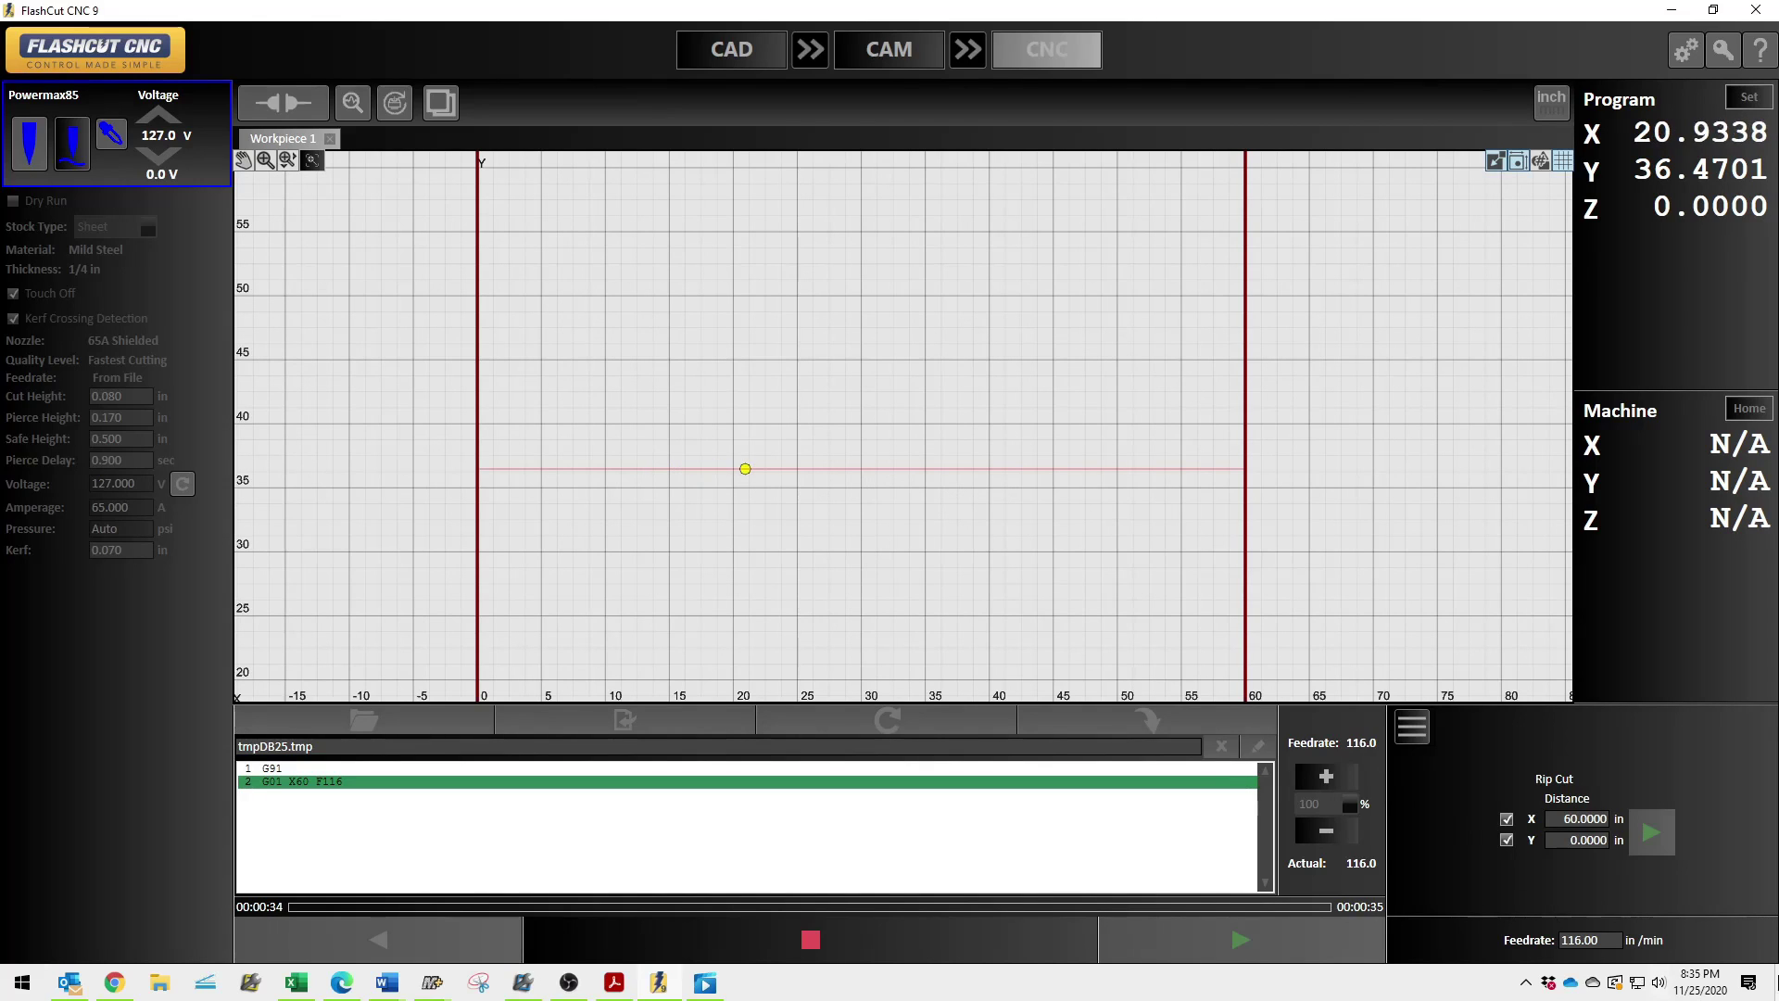
{"action": "left_click", "coordinate": [1651, 845]}
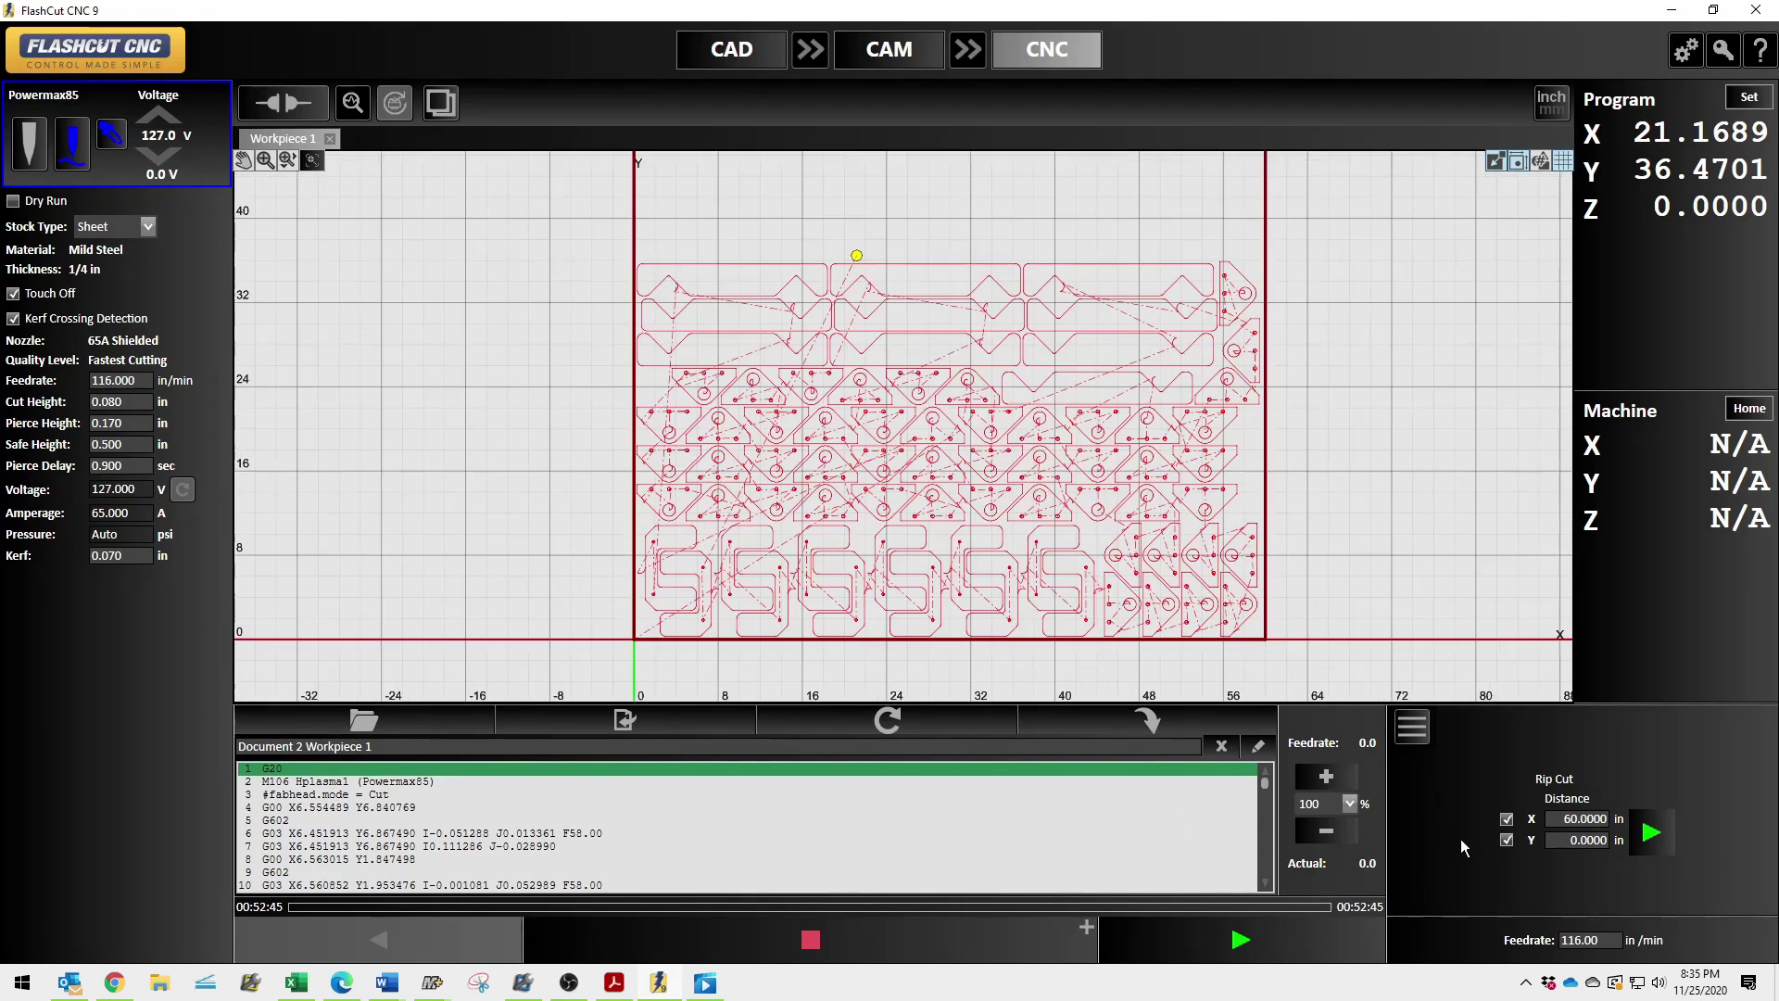
Switch to Jog mode and move the torch up one 0.1 in step along Y.
{"action": "left_click", "coordinate": [1414, 730]}
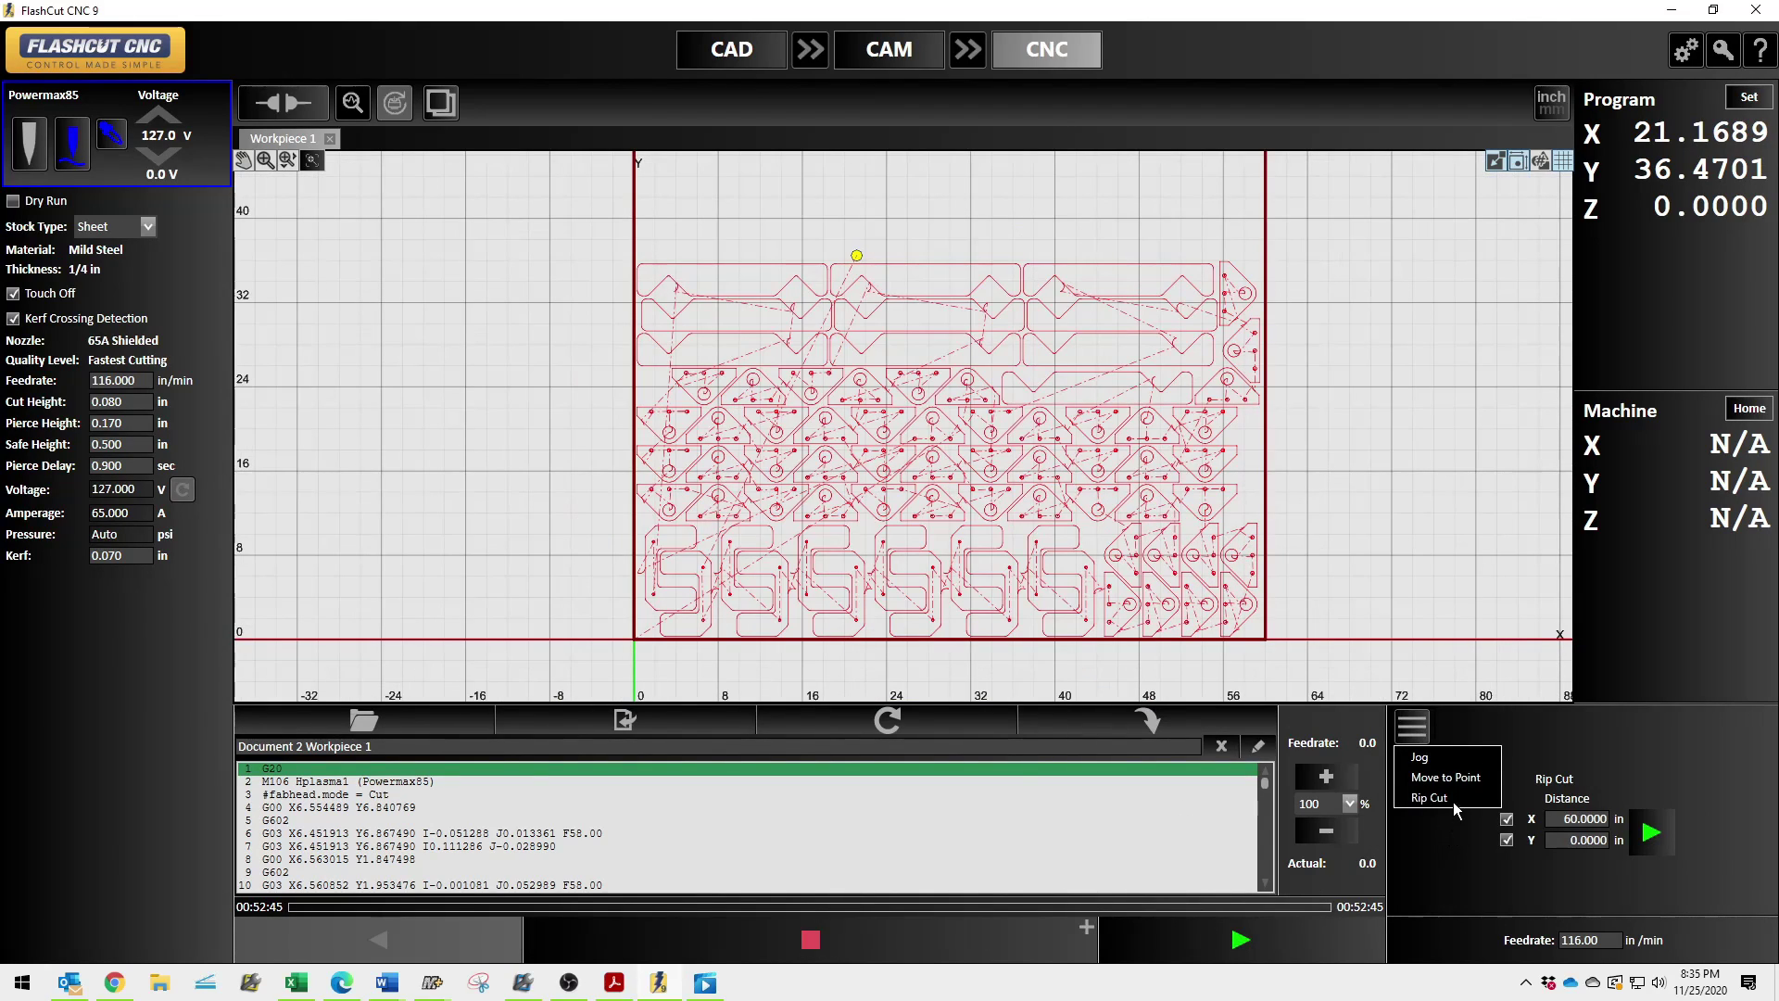
{"action": "left_click", "coordinate": [1458, 758]}
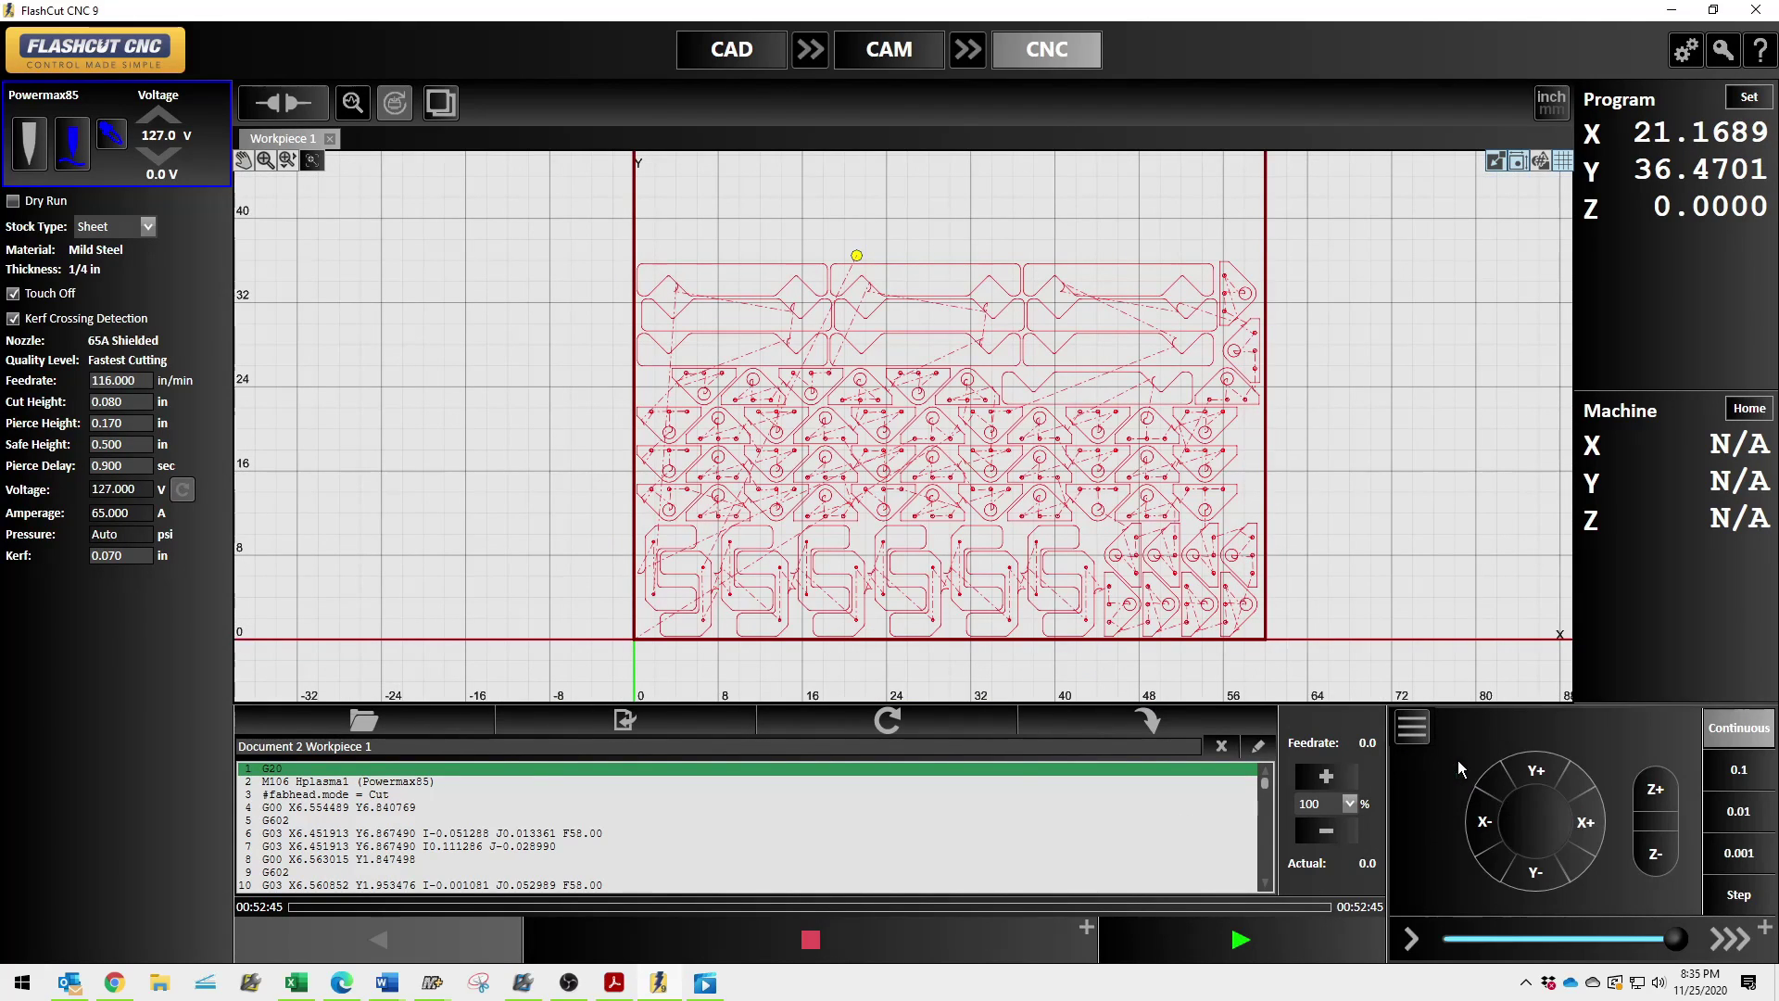
{"action": "left_click", "coordinate": [1737, 770]}
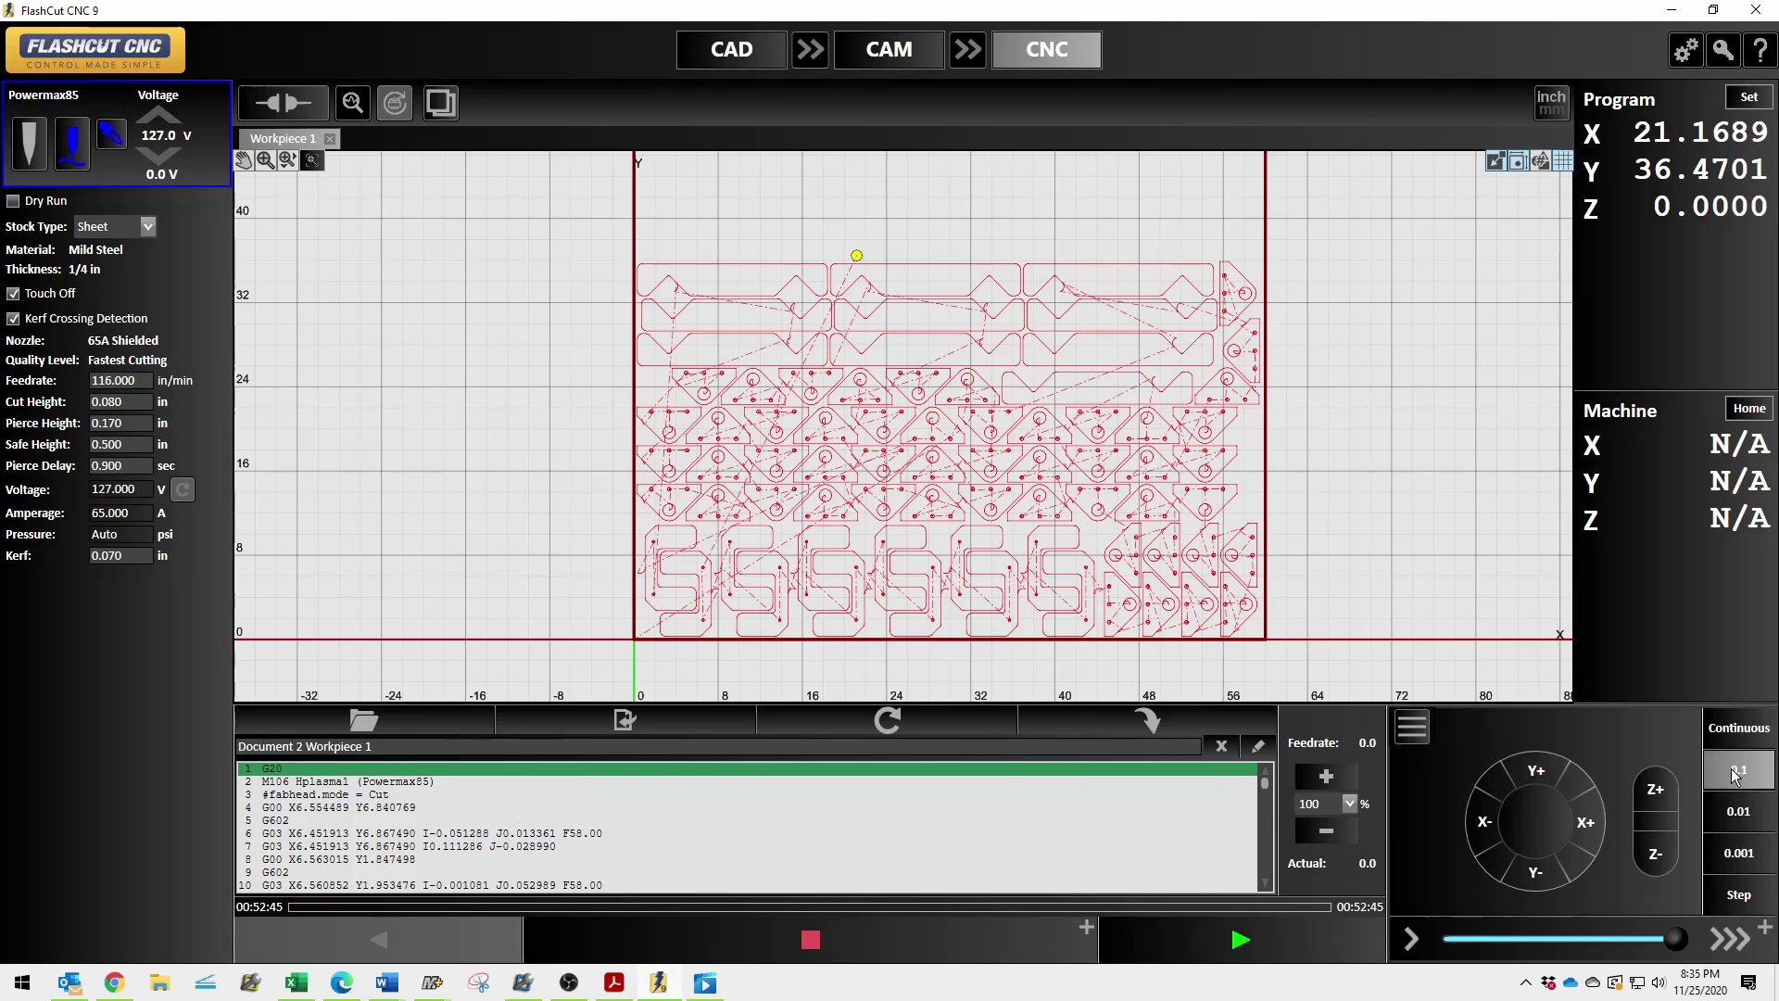
{"action": "left_click", "coordinate": [1533, 771]}
Jog Y+ continuously to about Y 40.68, then start connecting to the controller.
{"action": "left_click", "coordinate": [1738, 729]}
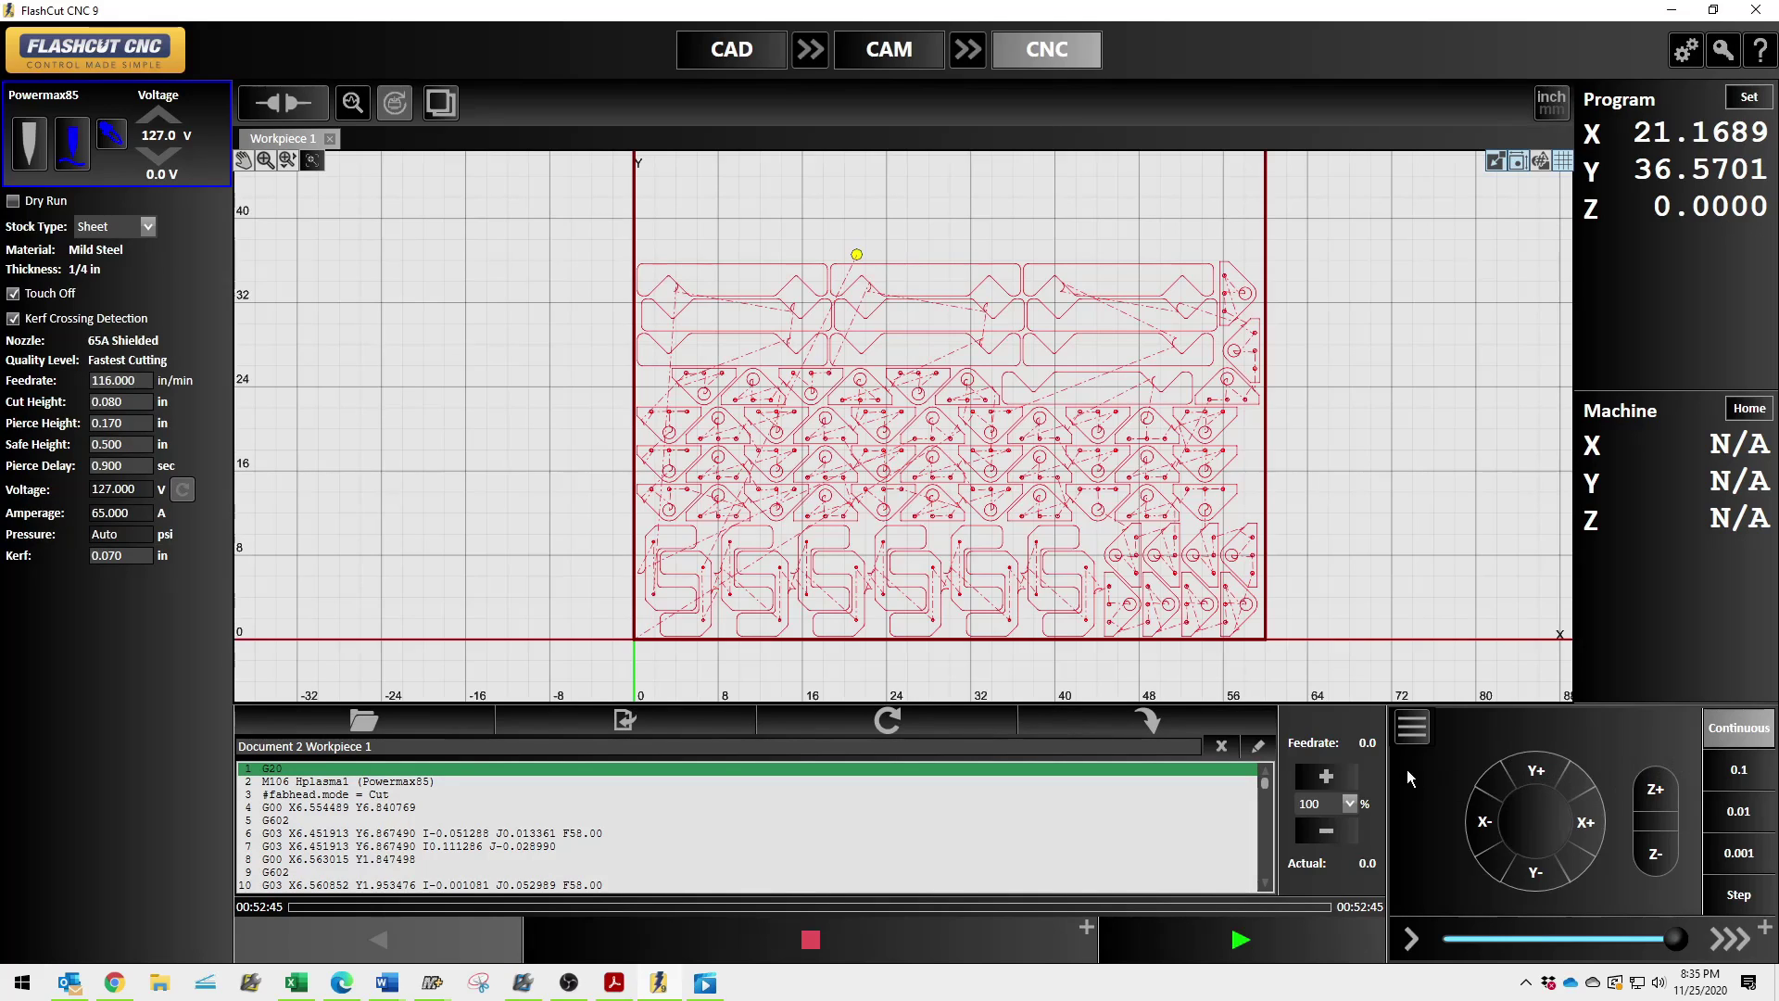
{"action": "left_click", "coordinate": [1545, 769]}
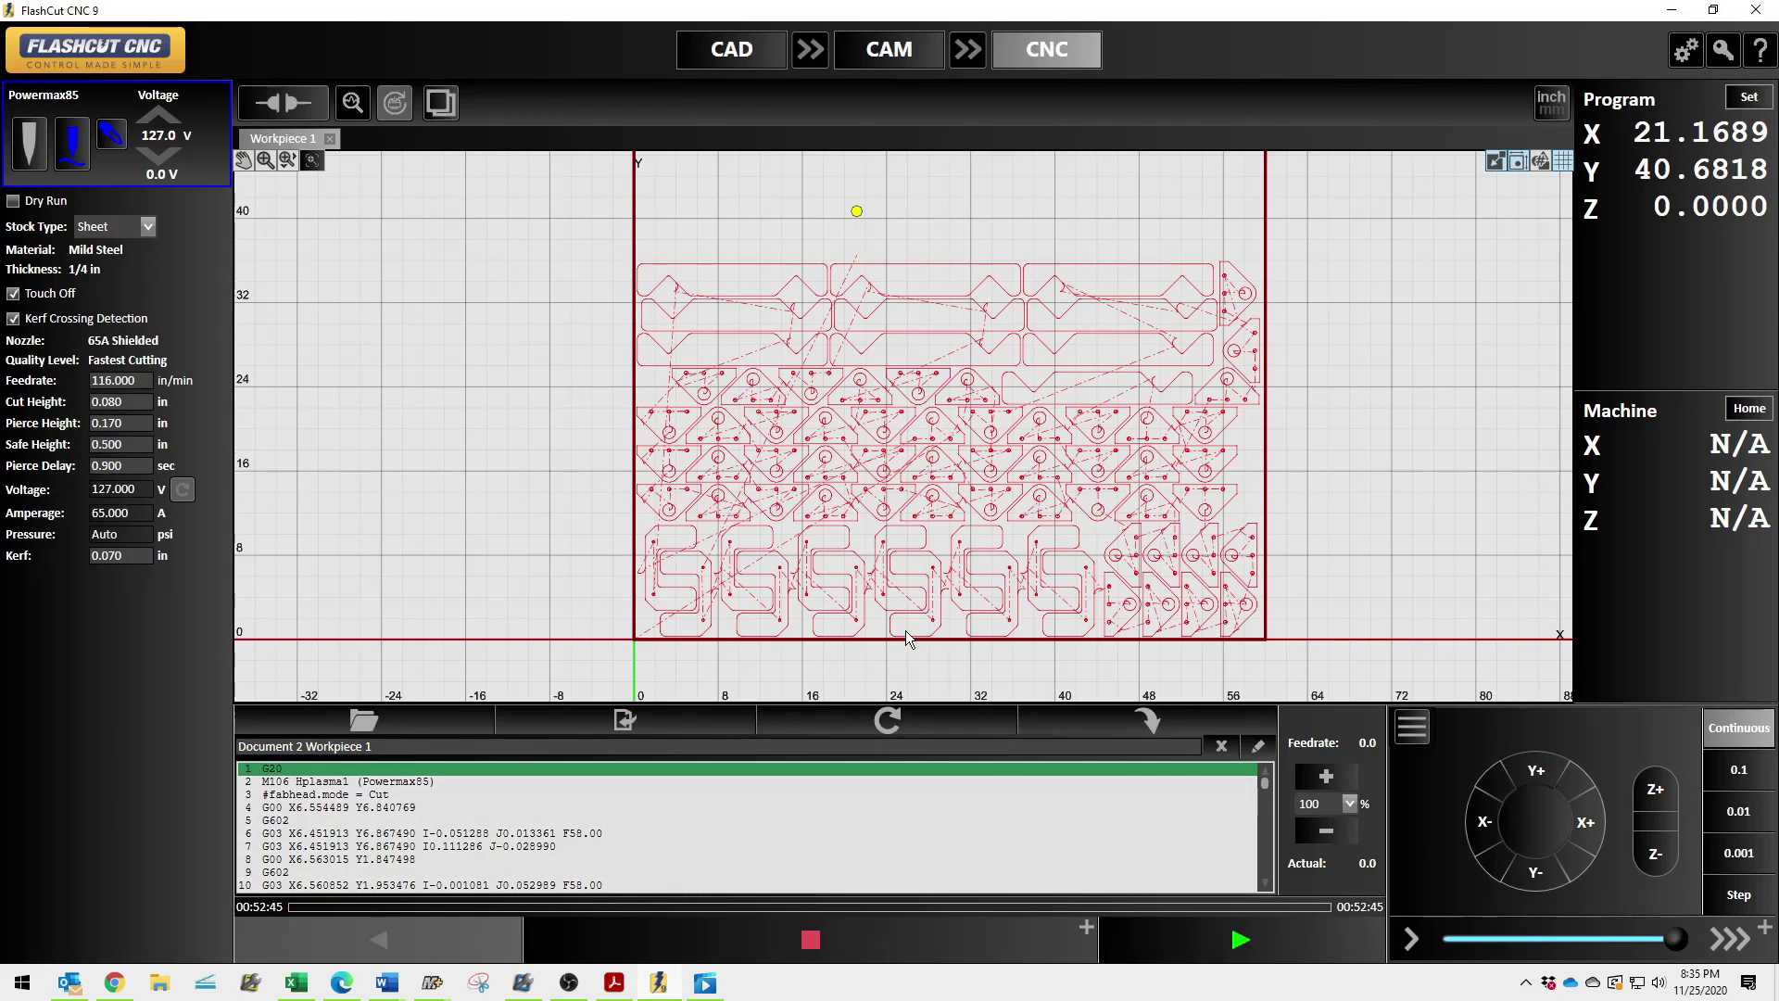
{"action": "scroll", "coordinate": [897, 604], "scroll_direction": "down", "scroll_amount": 1}
{"action": "scroll", "coordinate": [897, 604], "scroll_direction": "down", "scroll_amount": 1}
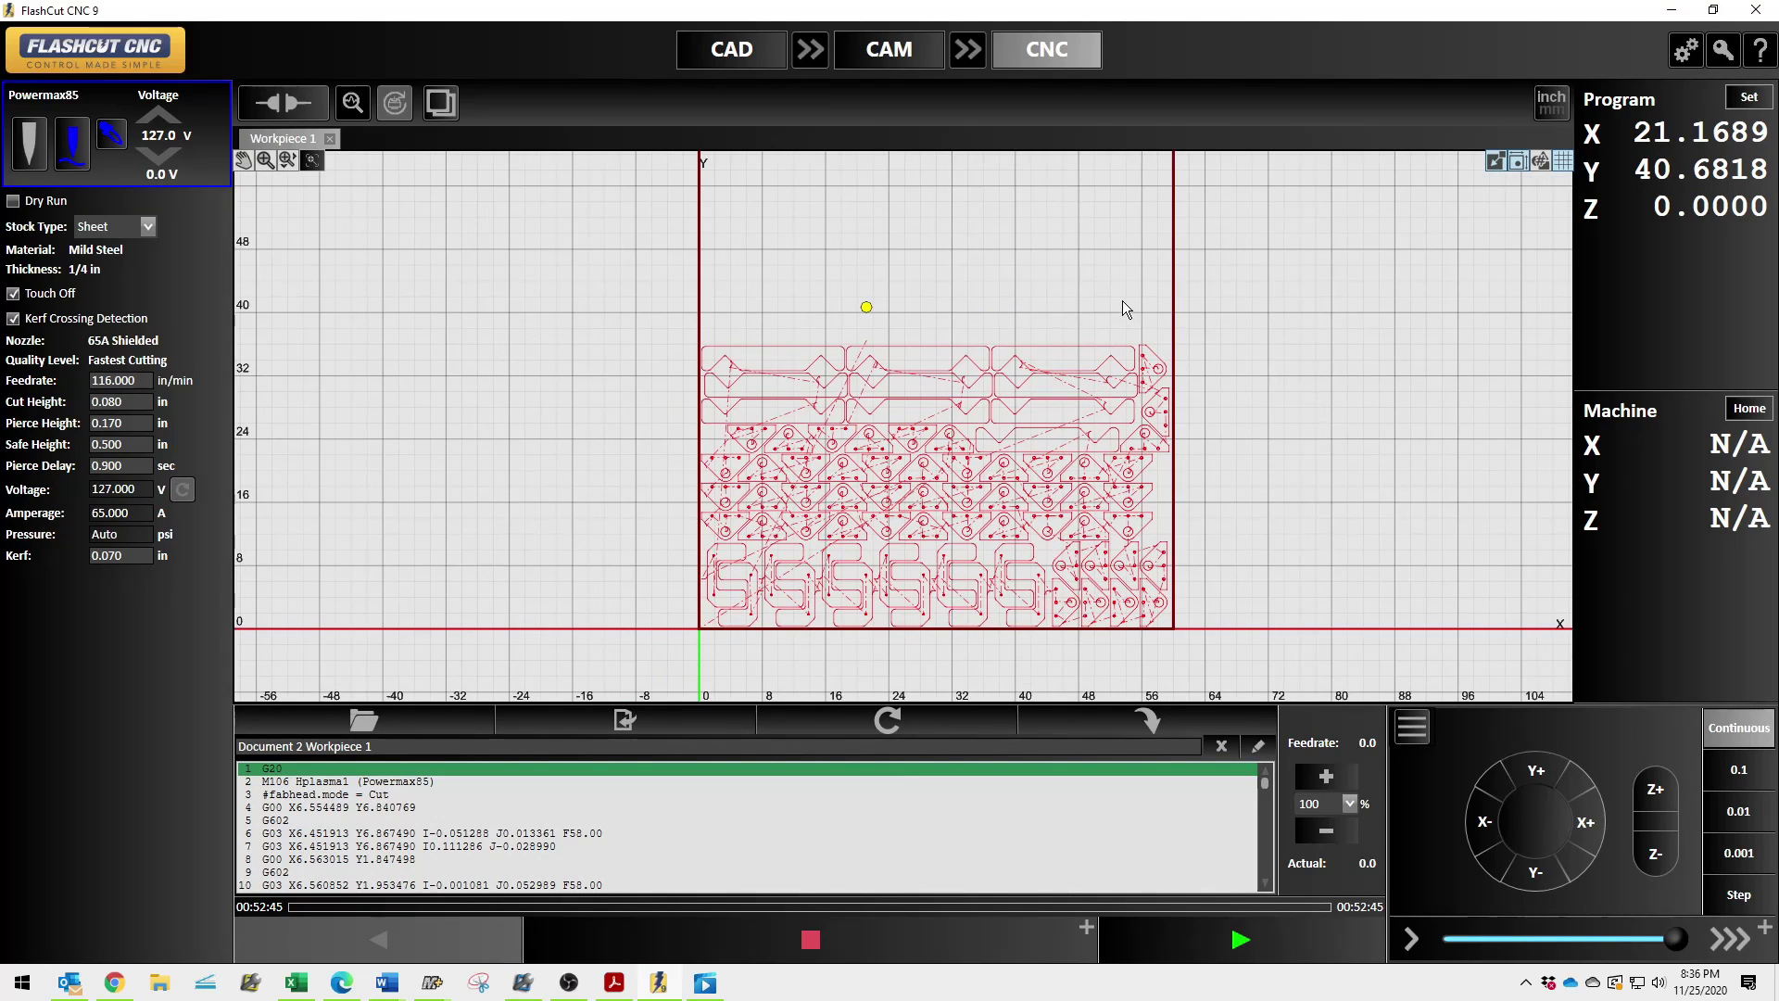
{"action": "left_click", "coordinate": [297, 113]}
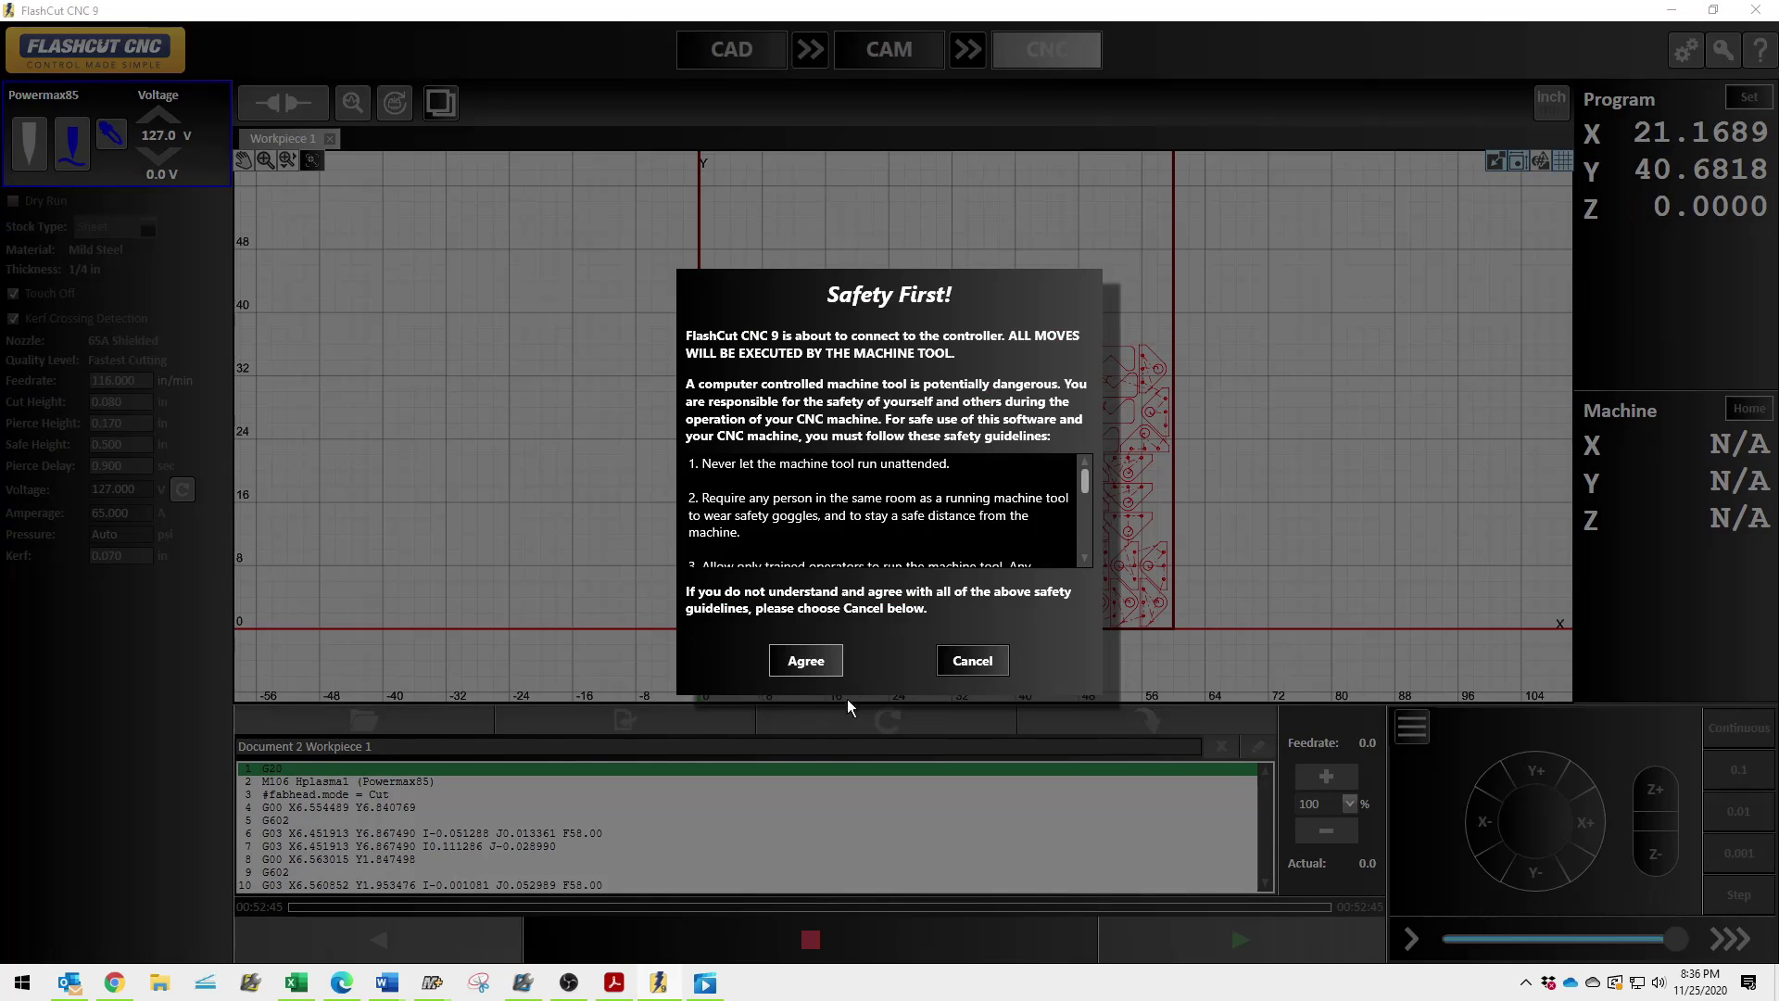
Agree to the Safety First notice, dismiss the Signal Generator error, and restore the FlashCut window.
{"action": "left_click", "coordinate": [826, 660]}
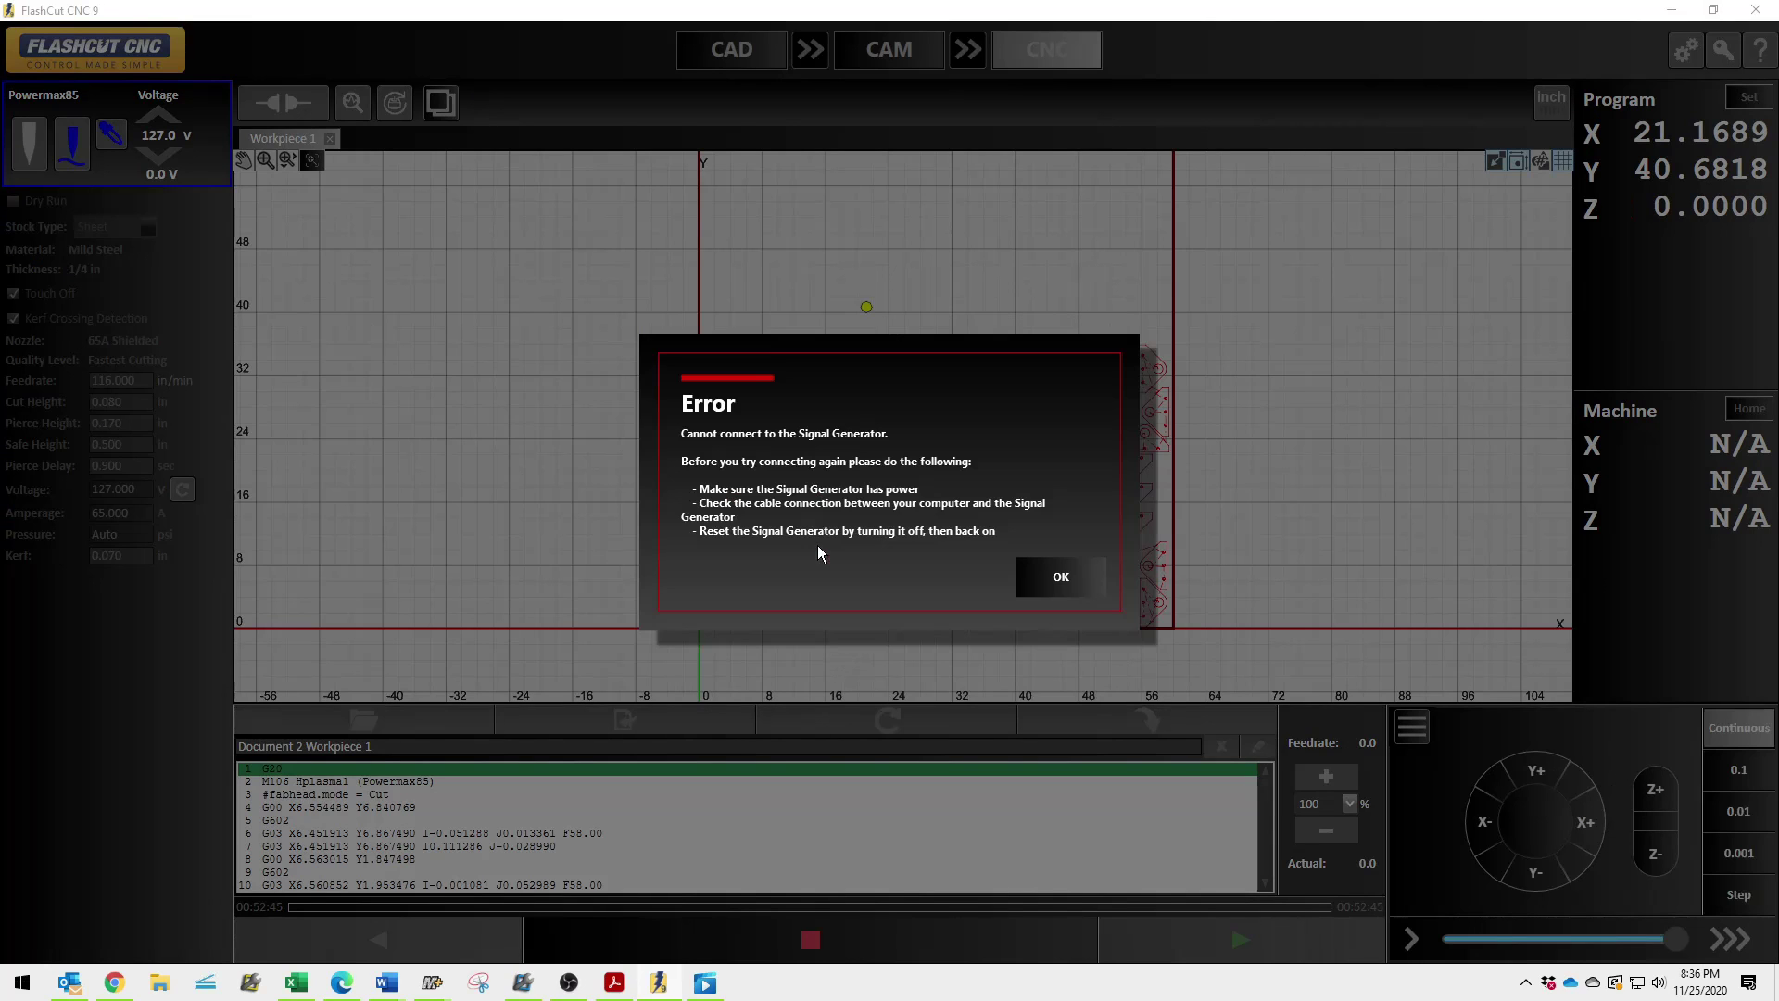
{"action": "left_click", "coordinate": [1052, 569]}
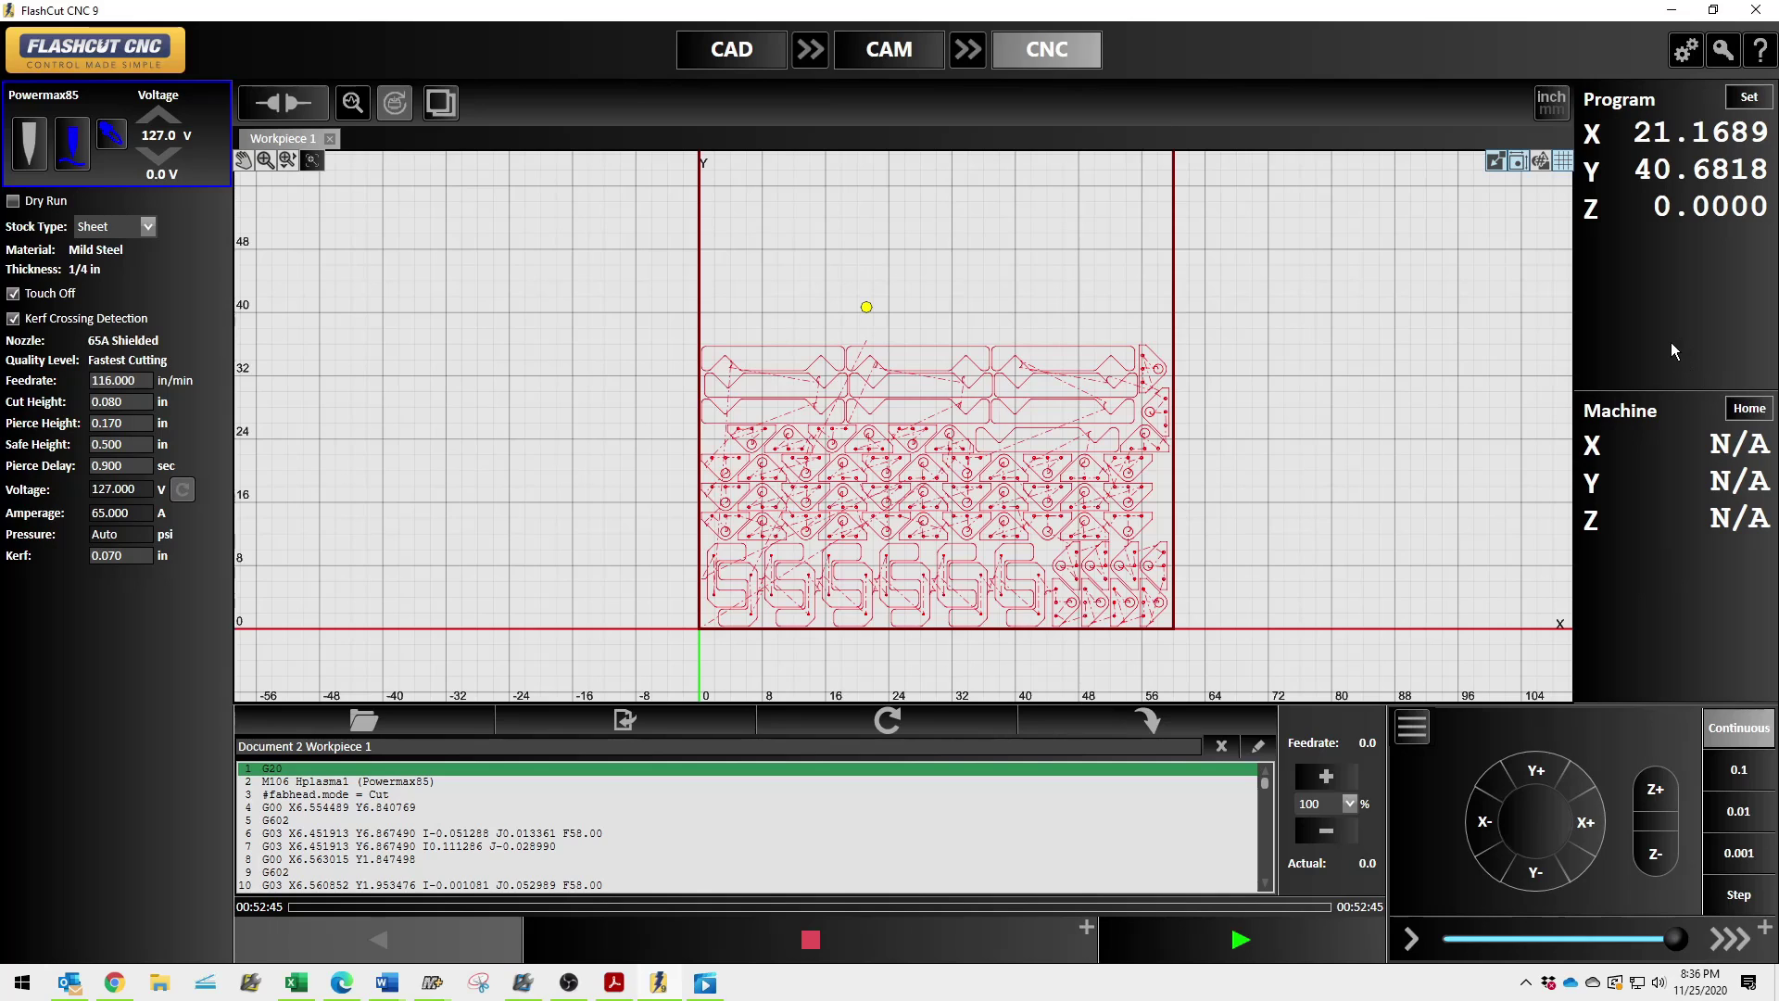
{"action": "left_click", "coordinate": [1673, 11]}
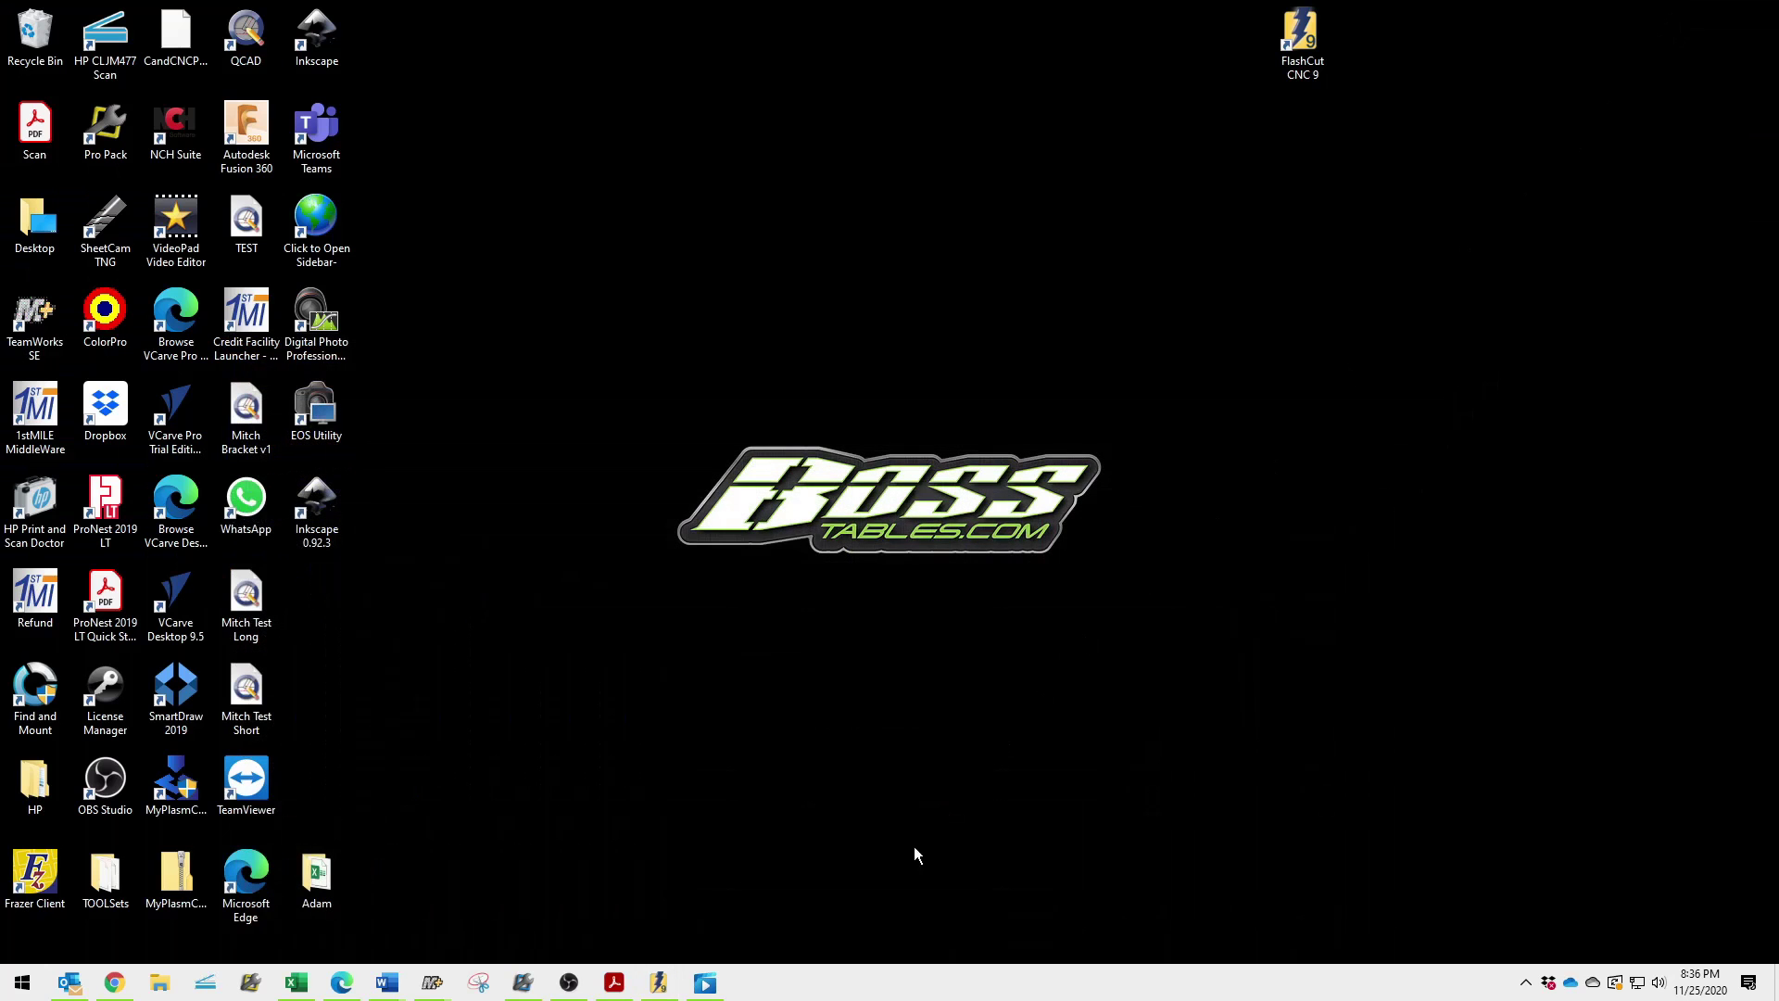
{"action": "left_click", "coordinate": [657, 982]}
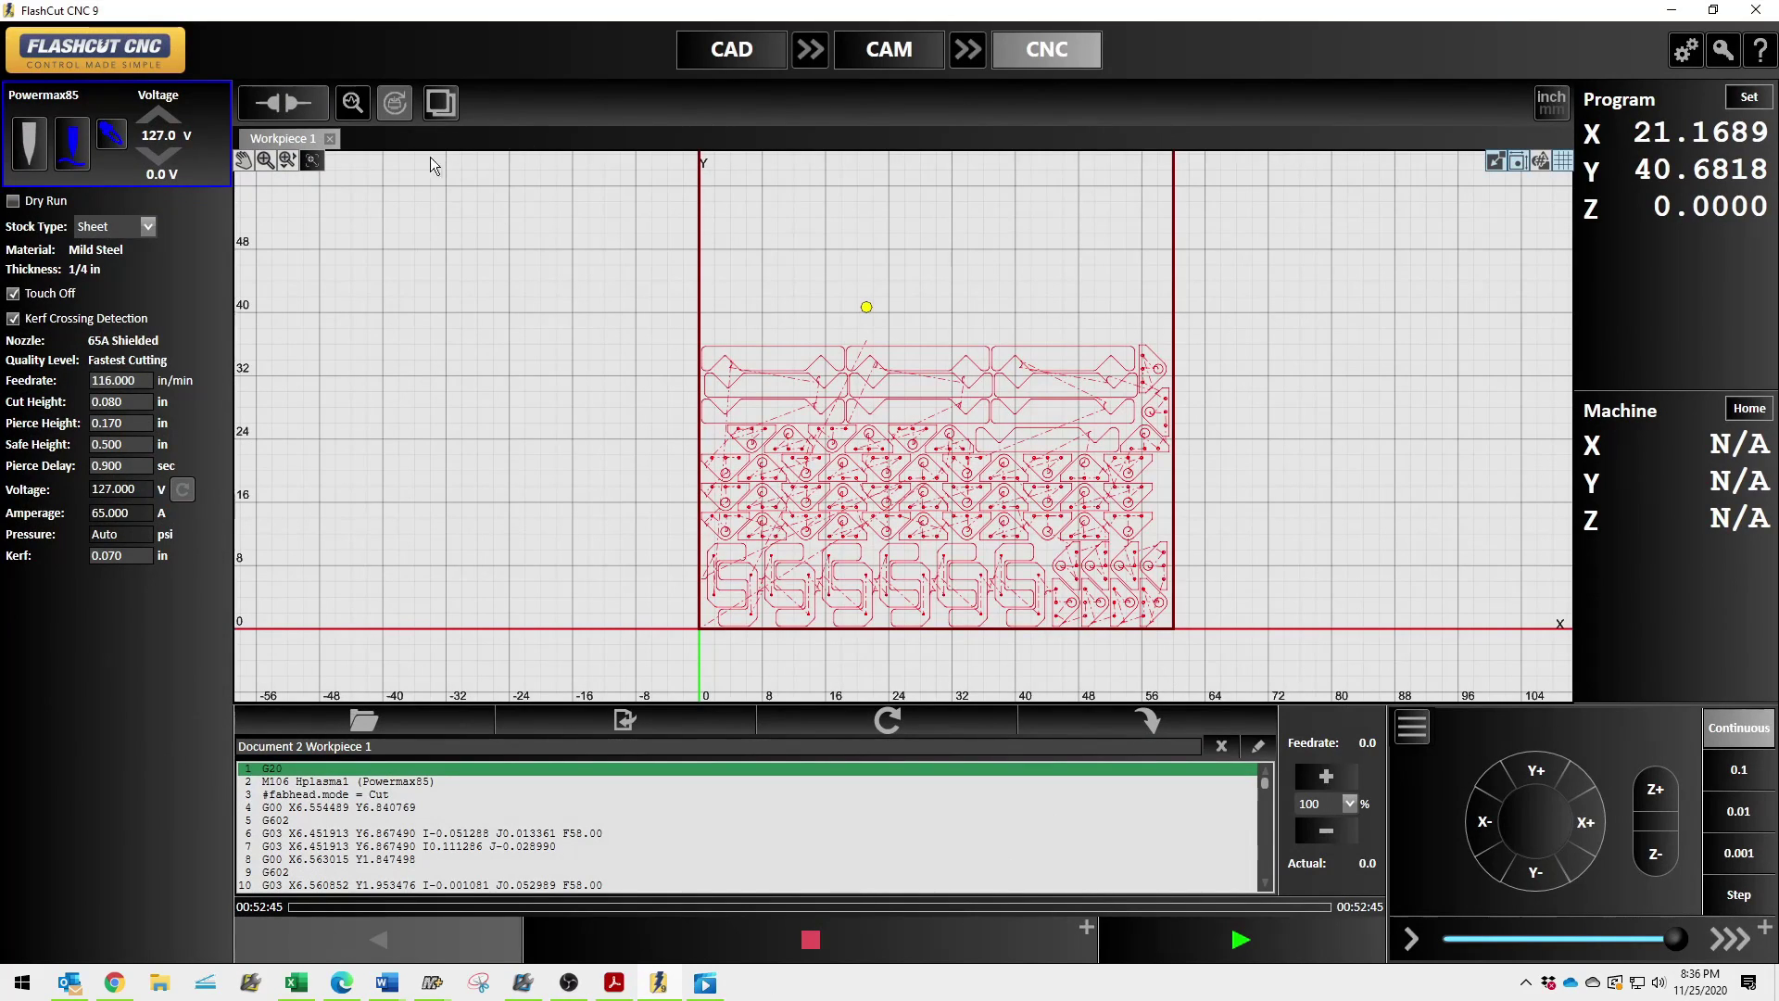
{"action": "left_click", "coordinate": [353, 107]}
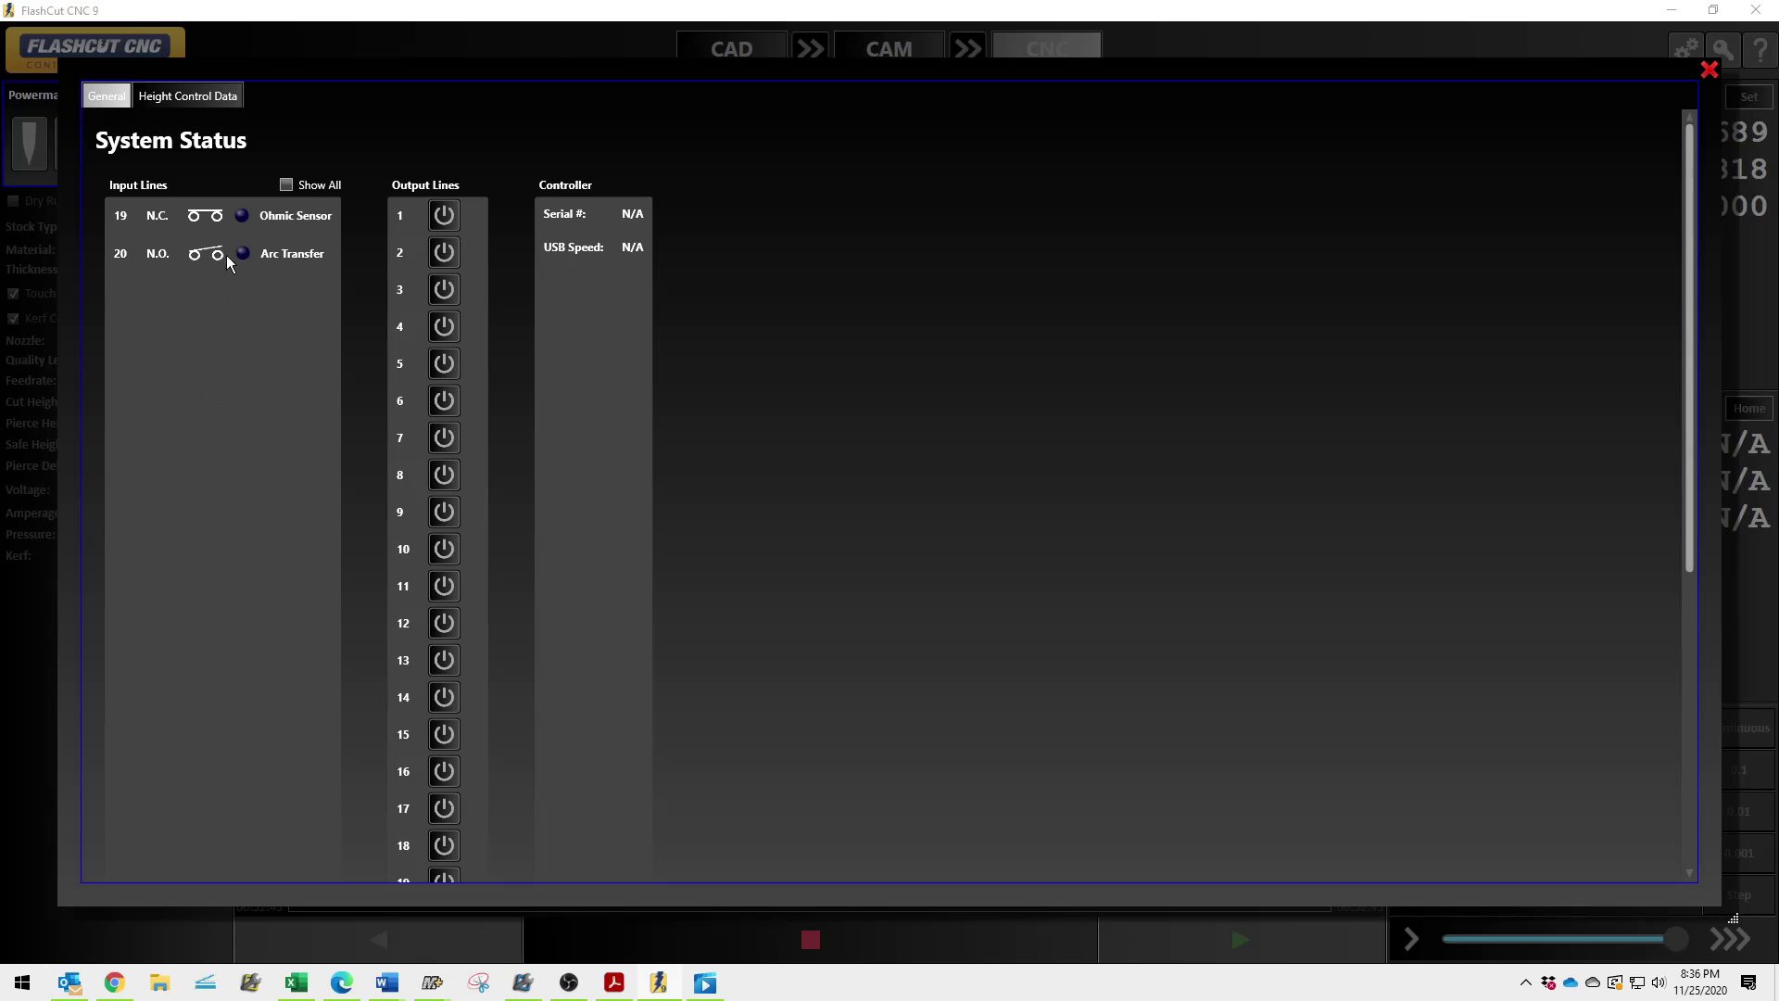
Scroll the Ohmic Sensor and Arc Transfer status lines, close System Status, and hide the grid.
{"action": "scroll", "coordinate": [247, 264], "scroll_direction": "down", "scroll_amount": 1}
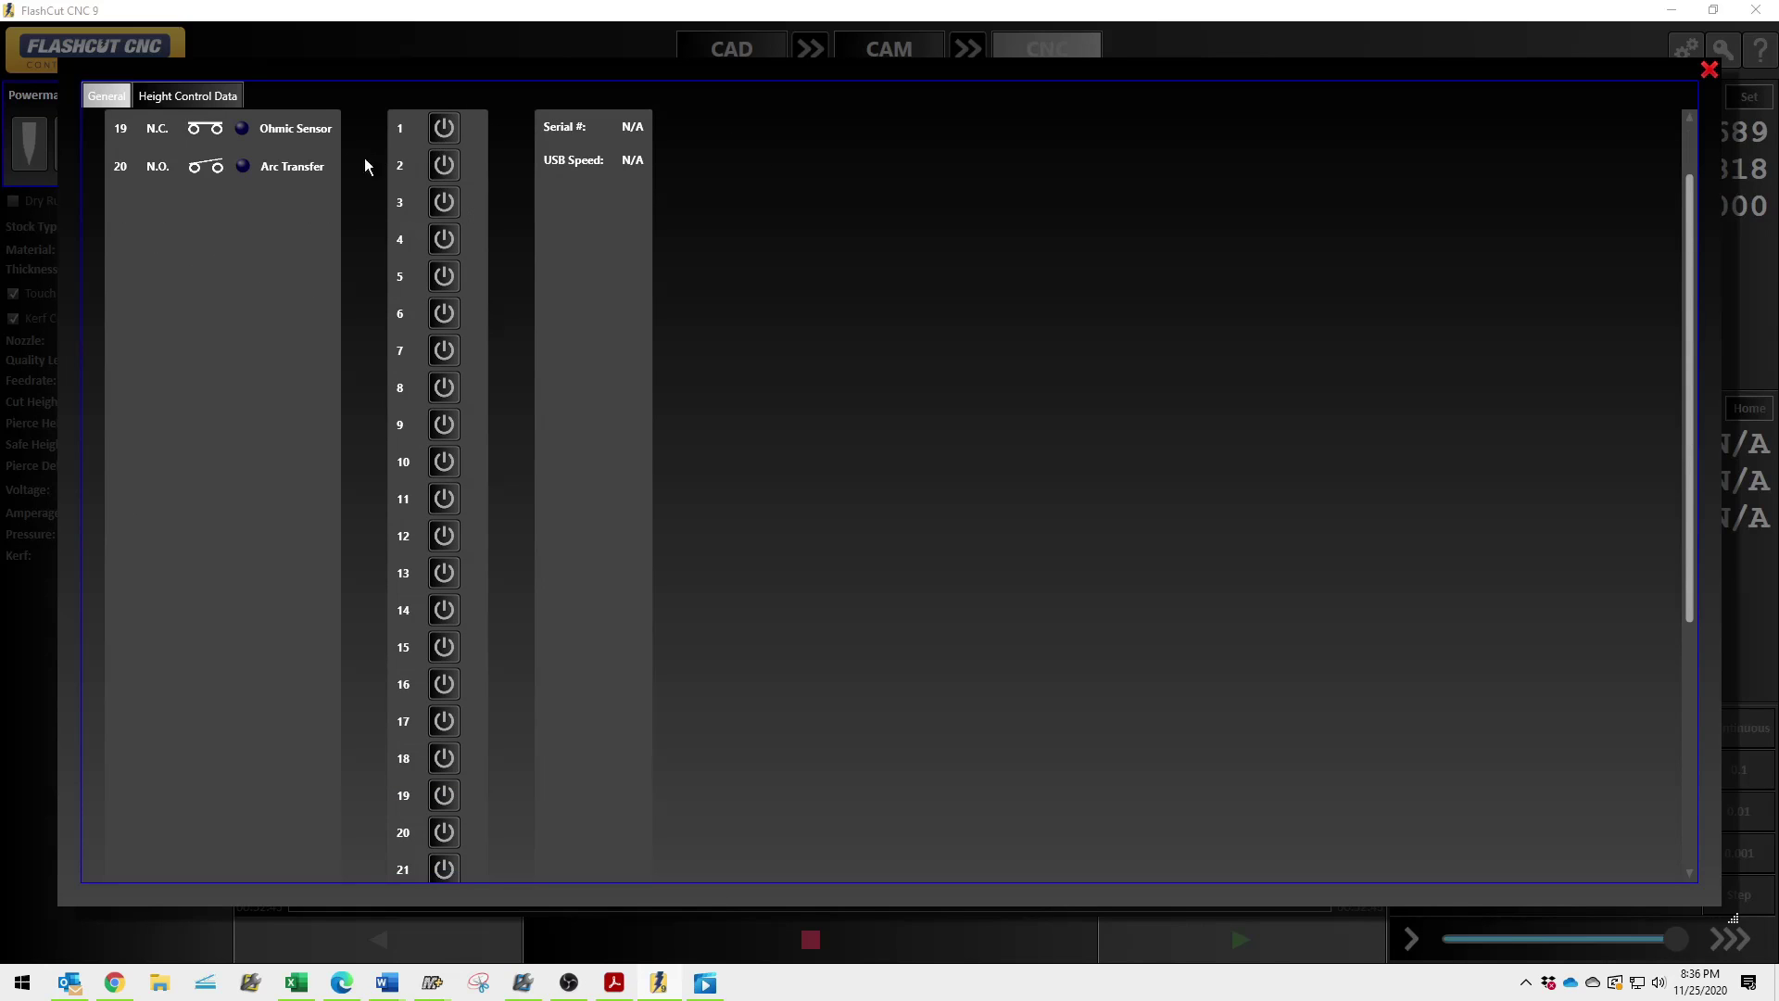
{"action": "left_click", "coordinate": [1710, 70]}
{"action": "scroll", "coordinate": [736, 574], "scroll_direction": "down", "scroll_amount": 2}
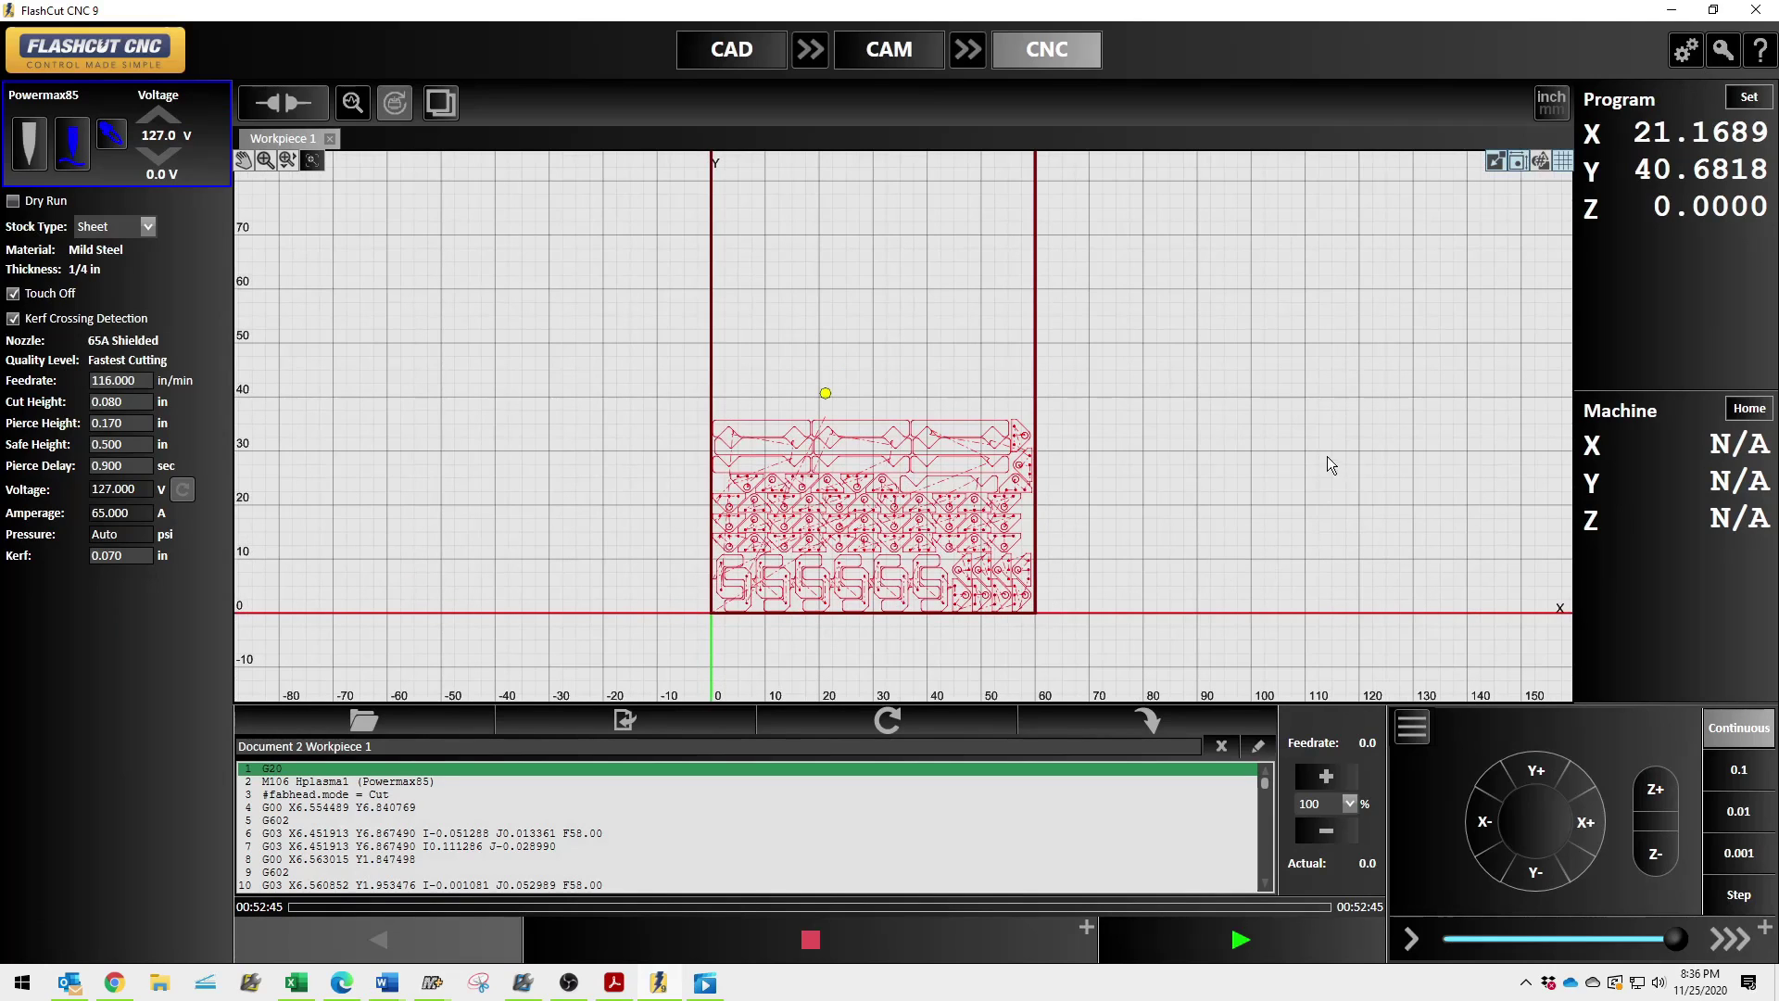
{"action": "left_click", "coordinate": [1562, 160]}
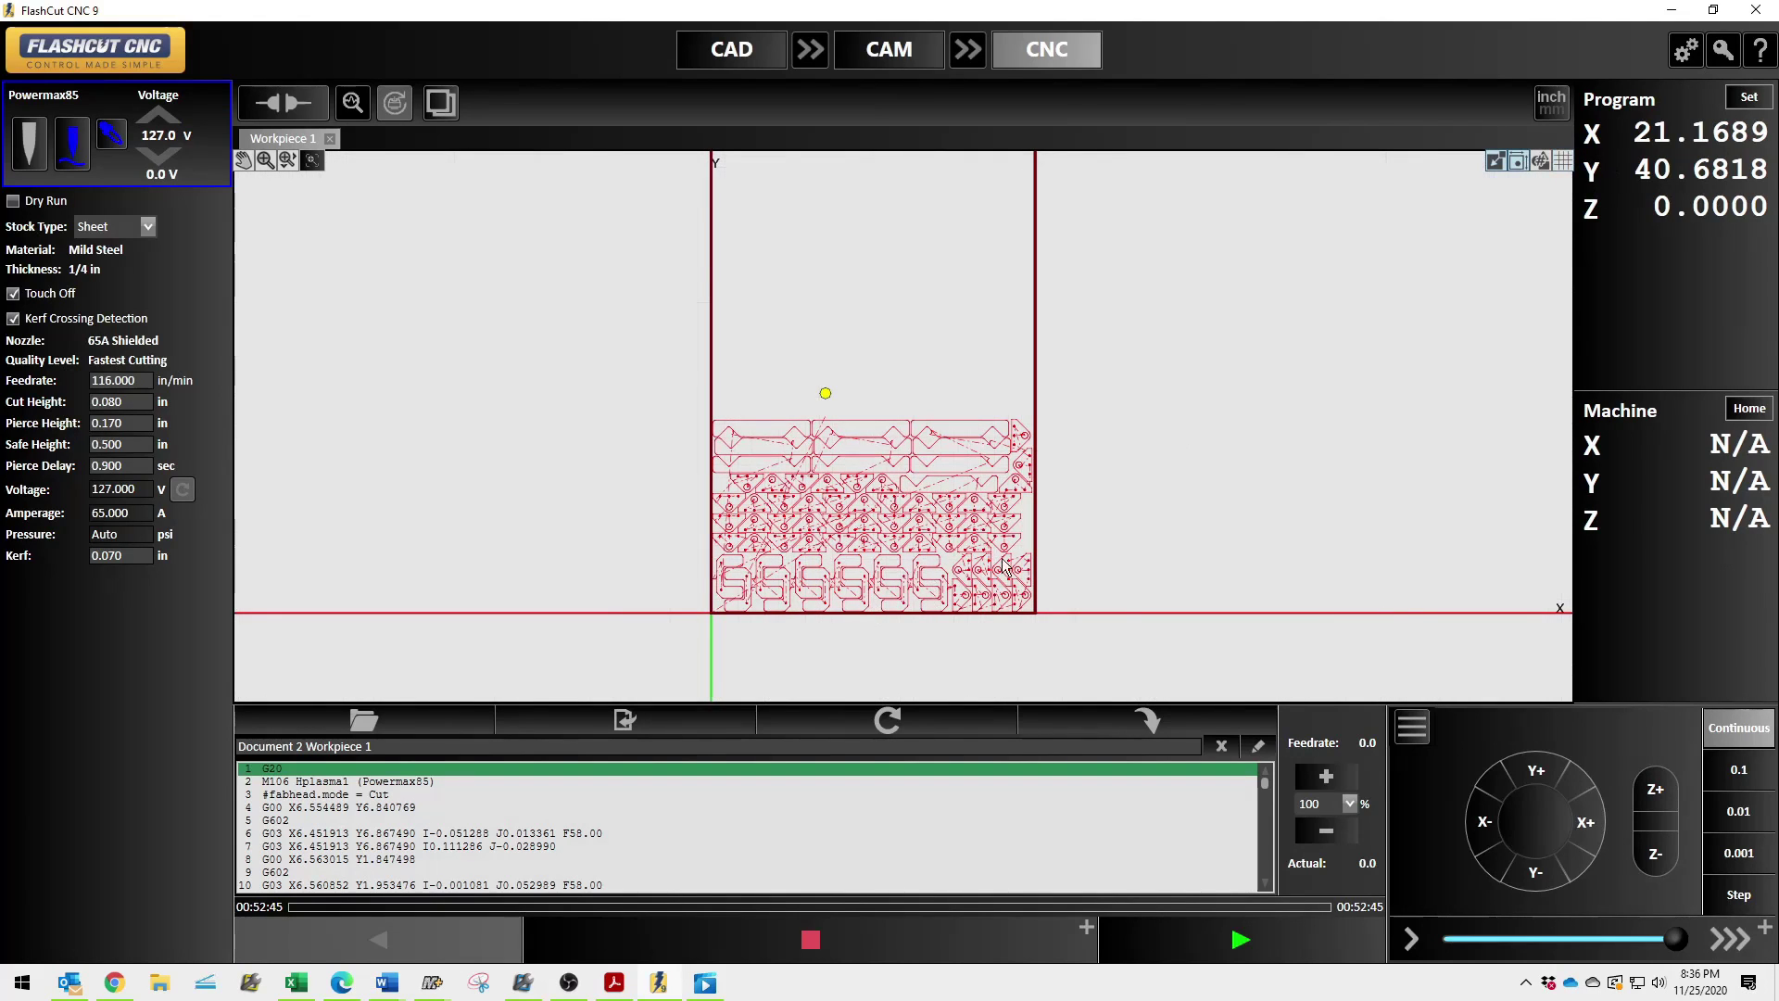
{"action": "scroll", "coordinate": [1068, 521], "scroll_direction": "down", "scroll_amount": 2}
{"action": "scroll", "coordinate": [938, 662], "scroll_direction": "up", "scroll_amount": 4}
{"action": "scroll", "coordinate": [945, 565], "scroll_direction": "up", "scroll_amount": 3}
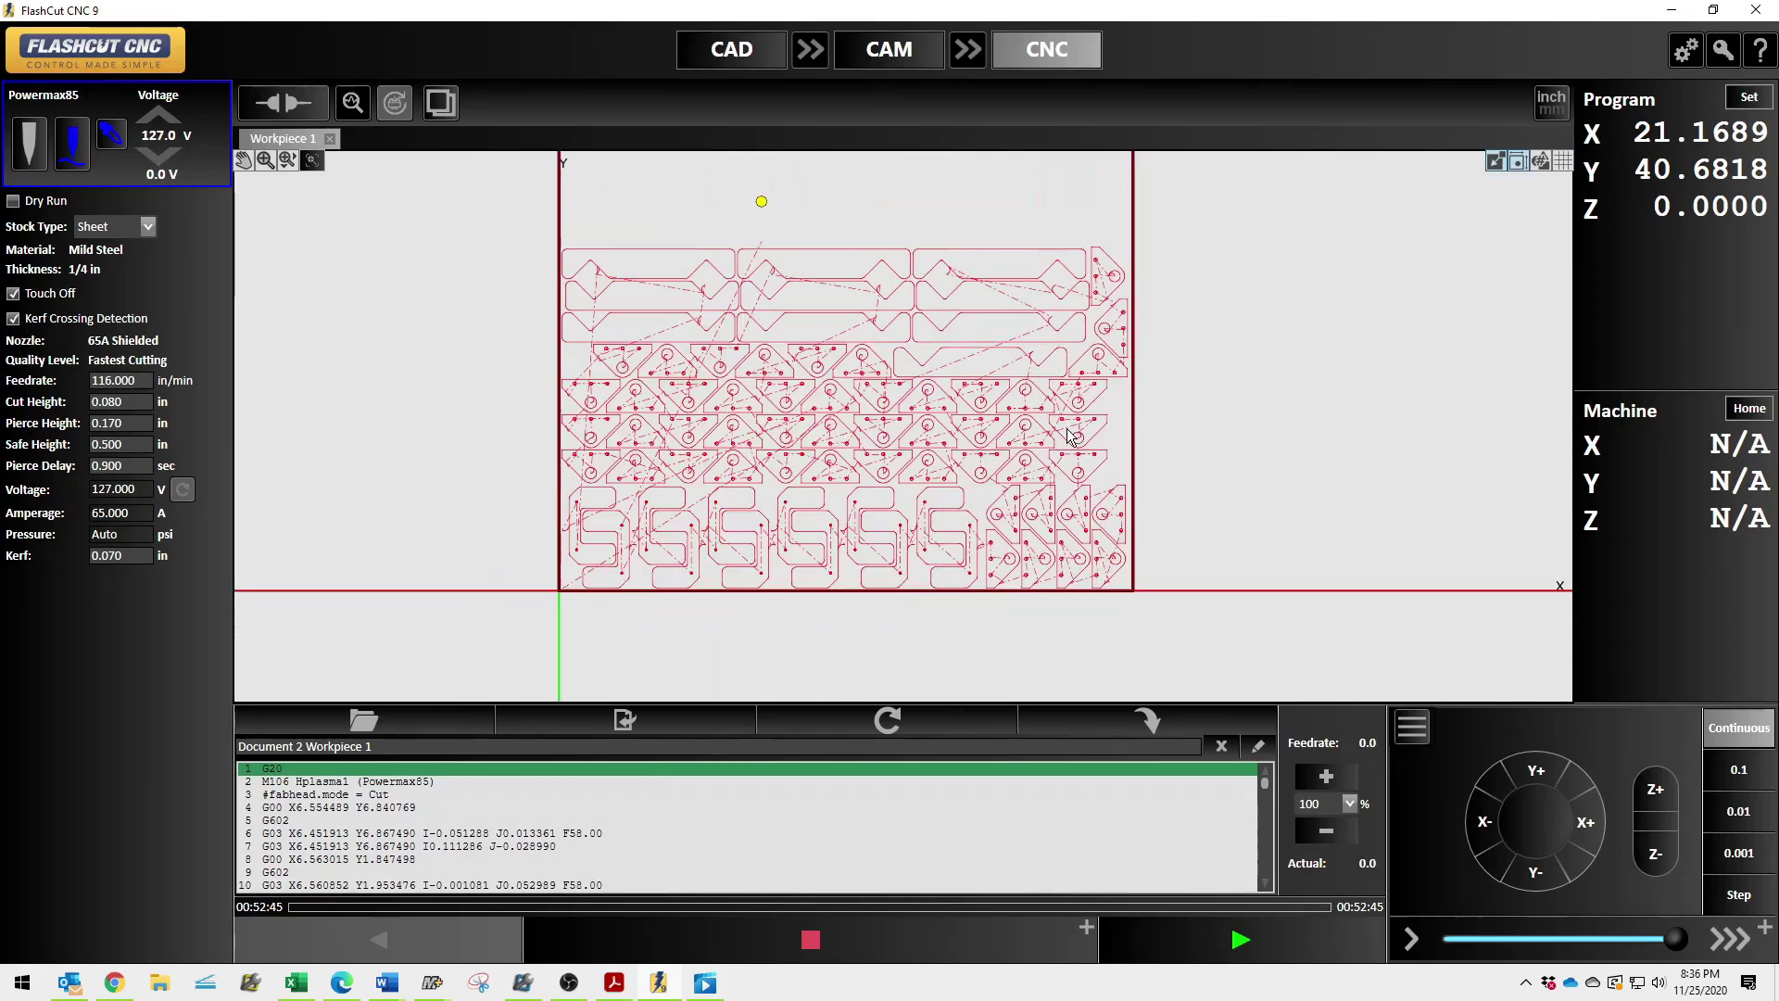